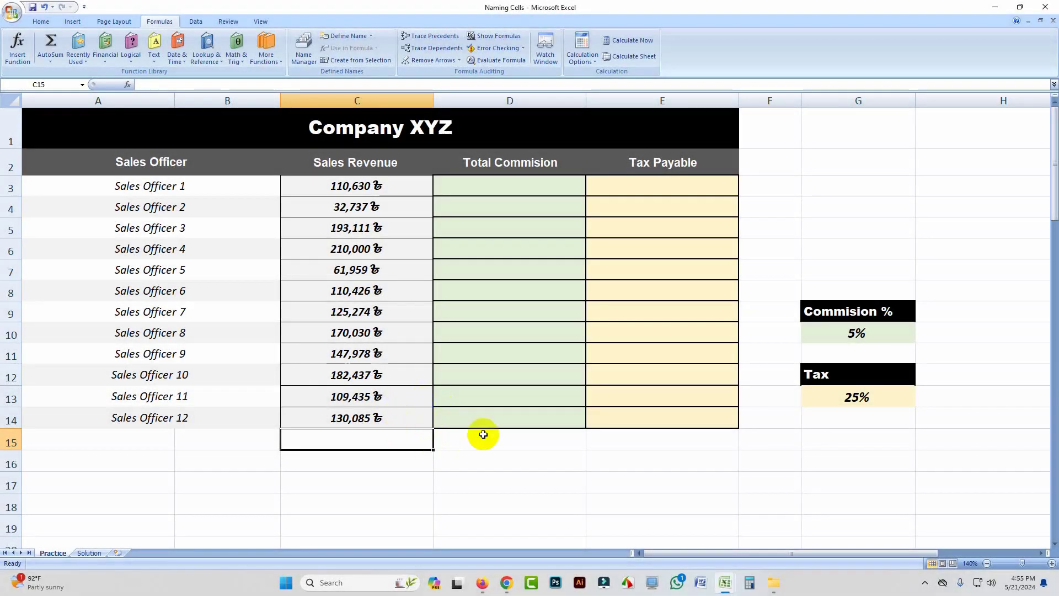
Step: Examine the Sales Officer, Sales Revenue and Total Commision columns along with the Commision % and Tax rate cells
click(483, 435)
click(396, 433)
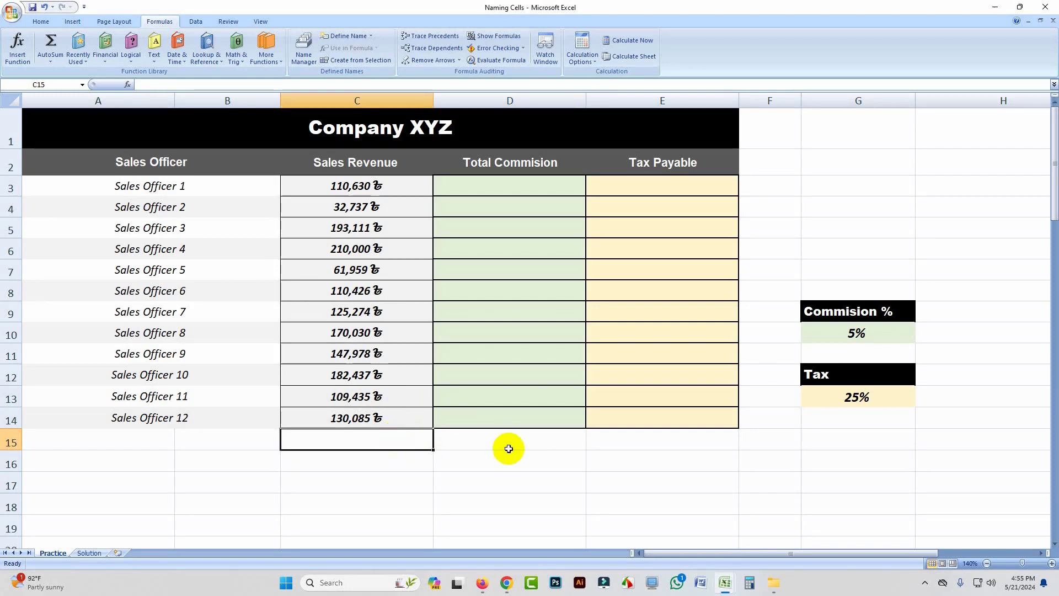
click(839, 332)
click(844, 402)
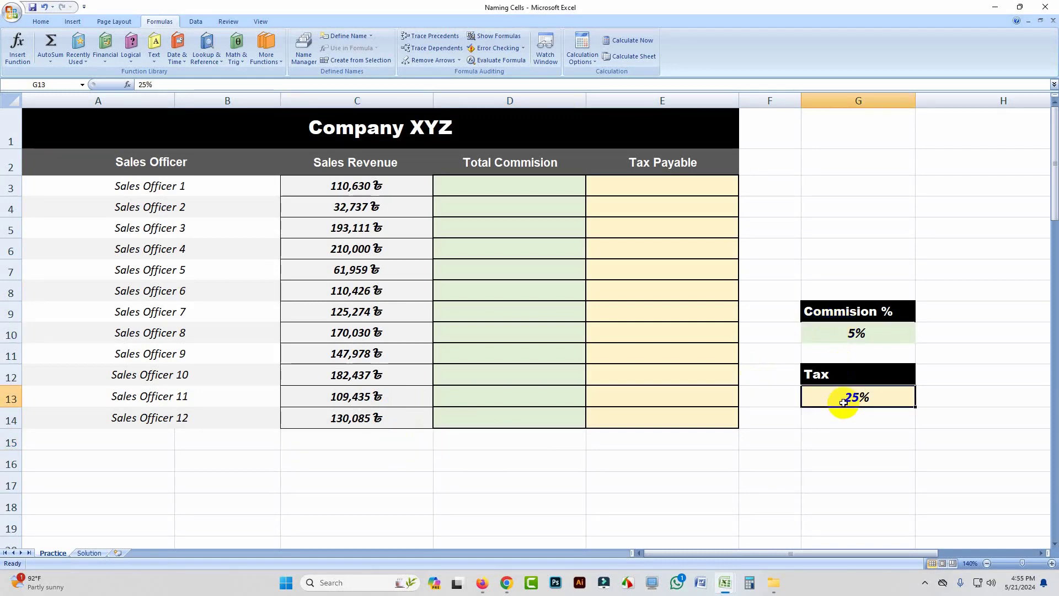
click(473, 188)
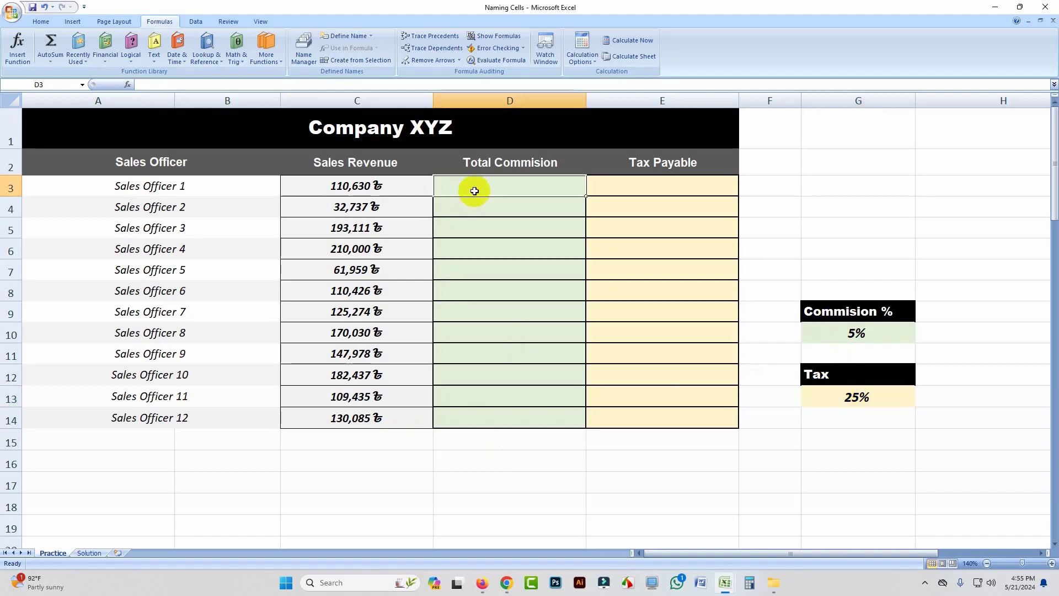
drag(386, 186, 378, 418)
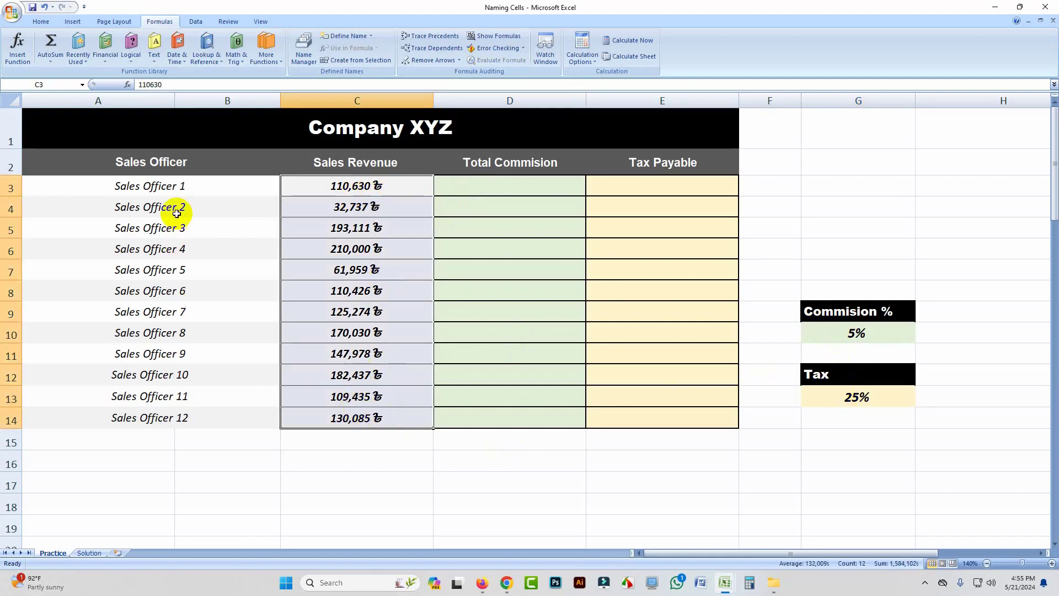
drag(165, 189, 189, 410)
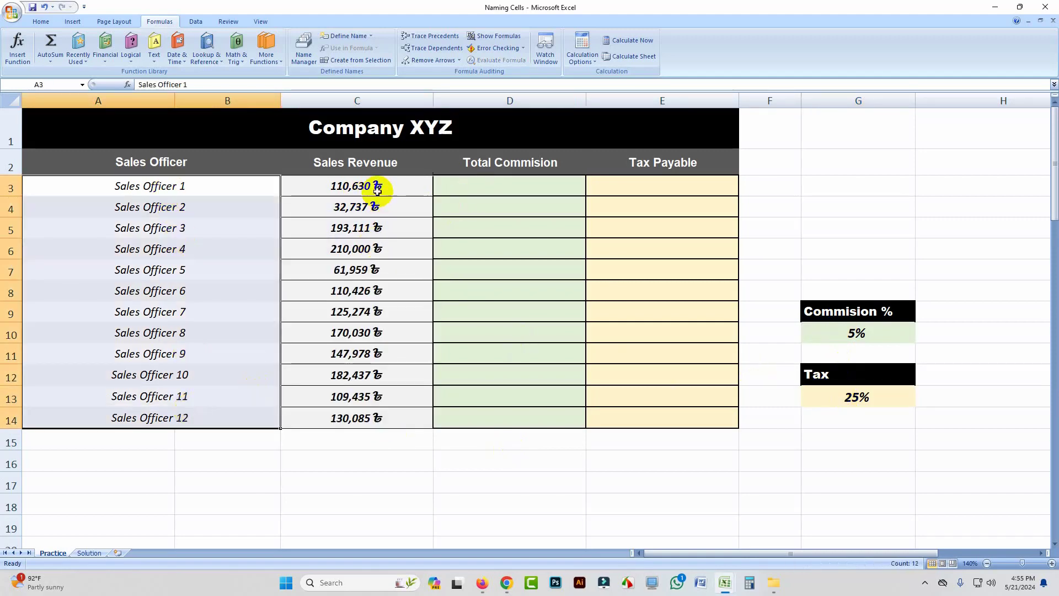
drag(376, 186, 376, 409)
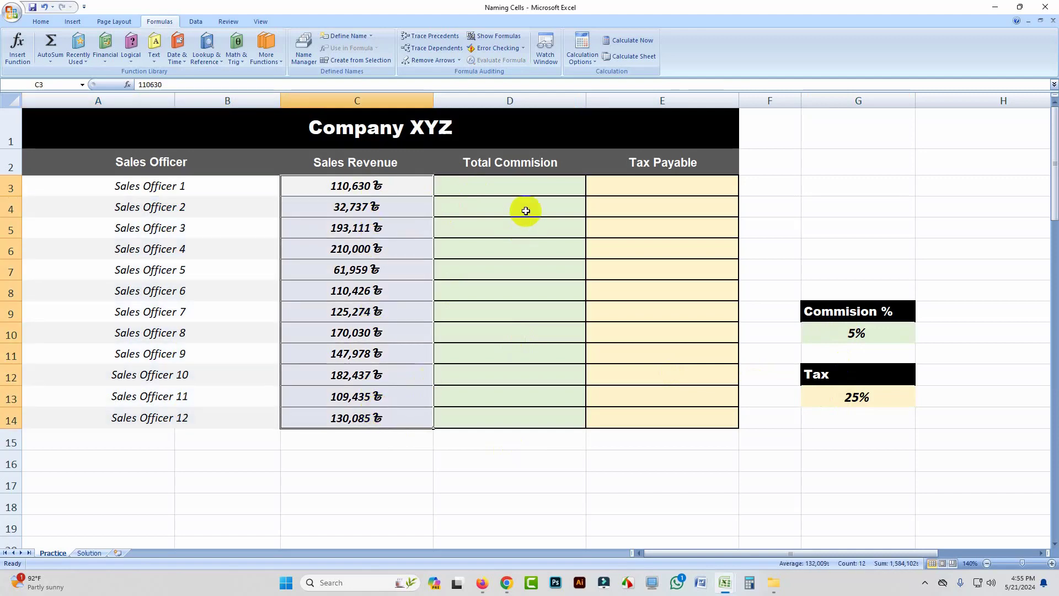
drag(518, 187, 538, 438)
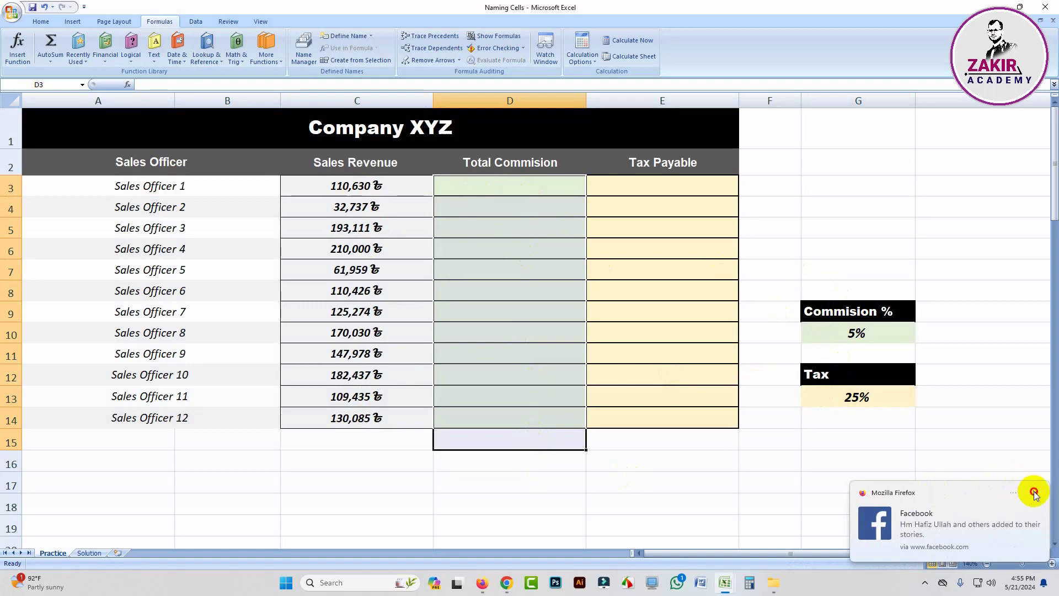
click(1035, 492)
drag(477, 178, 535, 420)
Step: Calculate Sales Officer 1's total commission in D3 with the formula =C3*G10
click(504, 189)
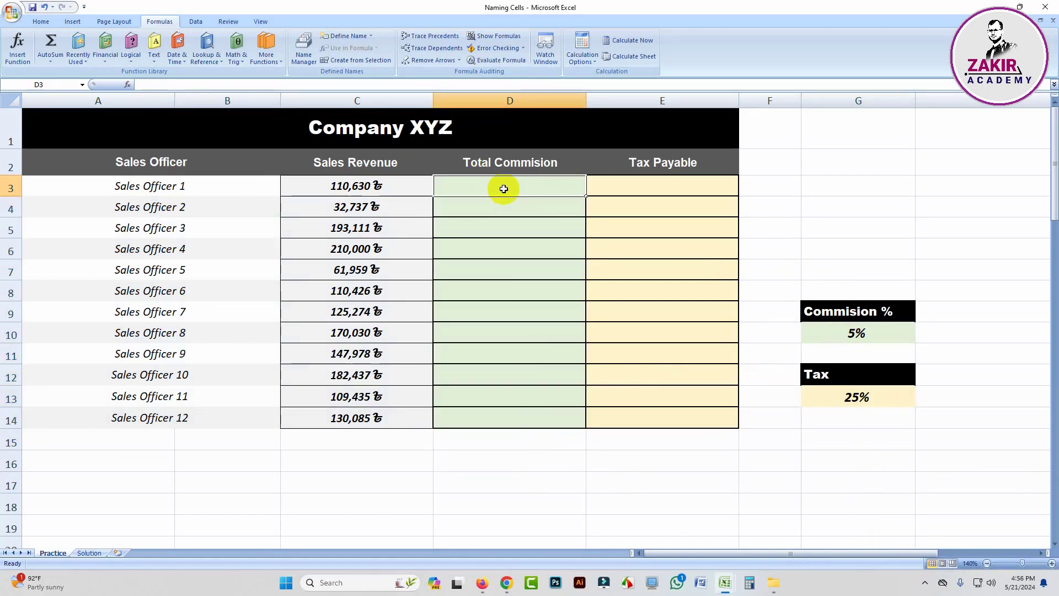
text(=)
click(347, 187)
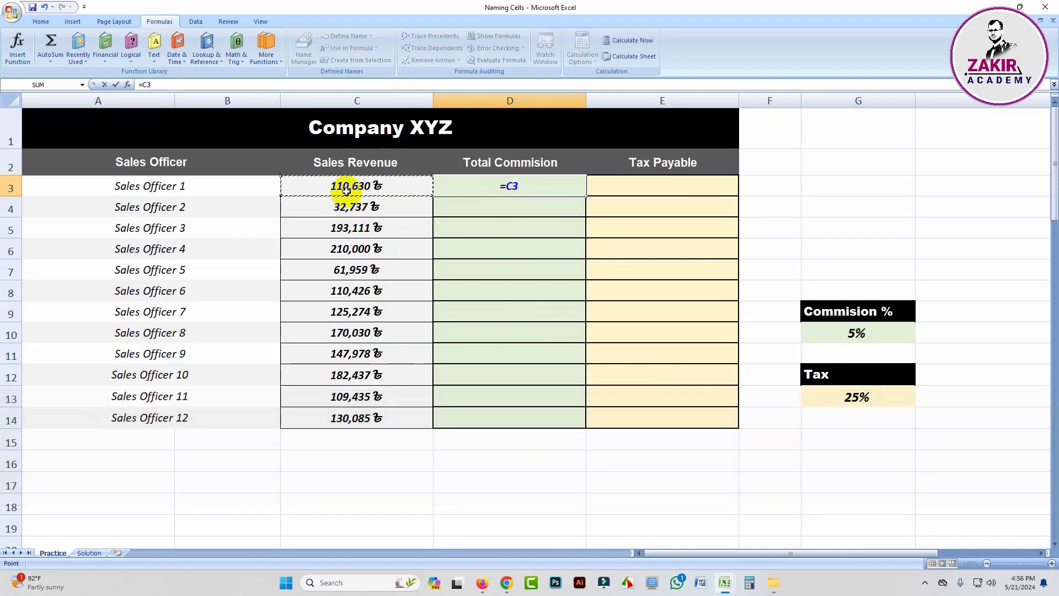
text(*)
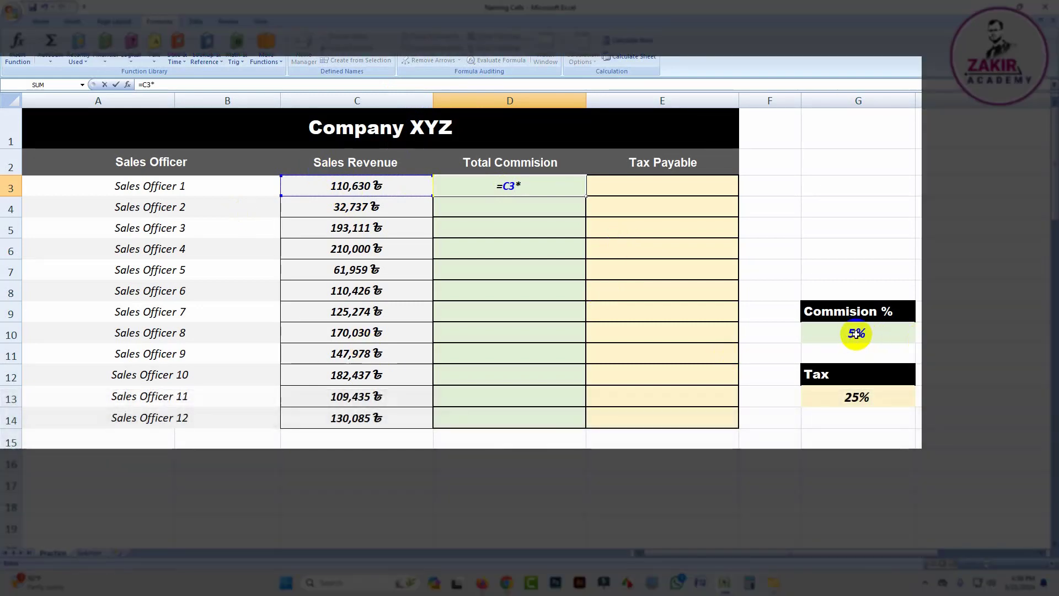
click(855, 333)
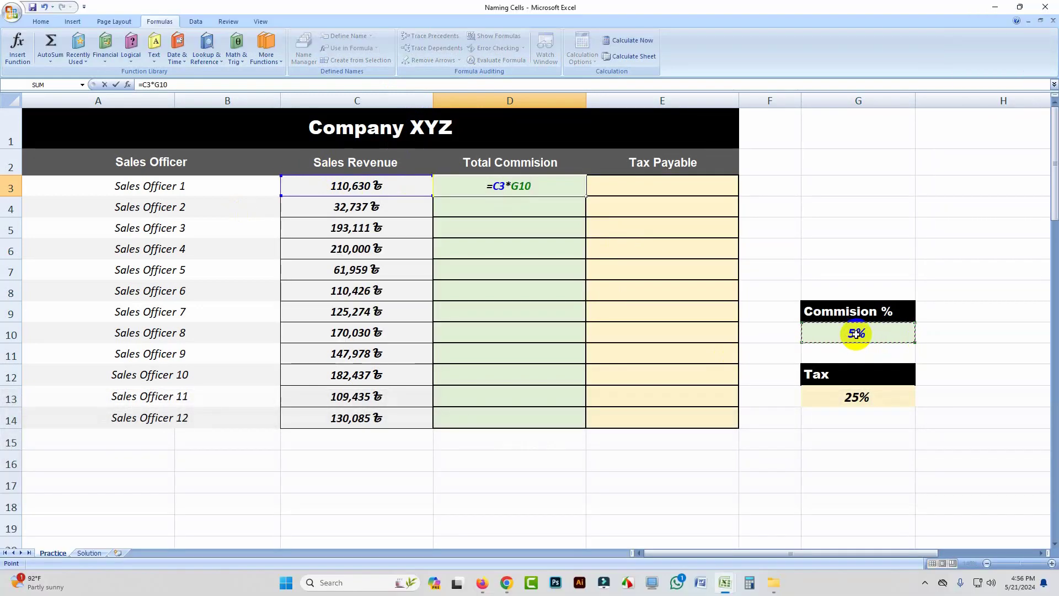
key(Return)
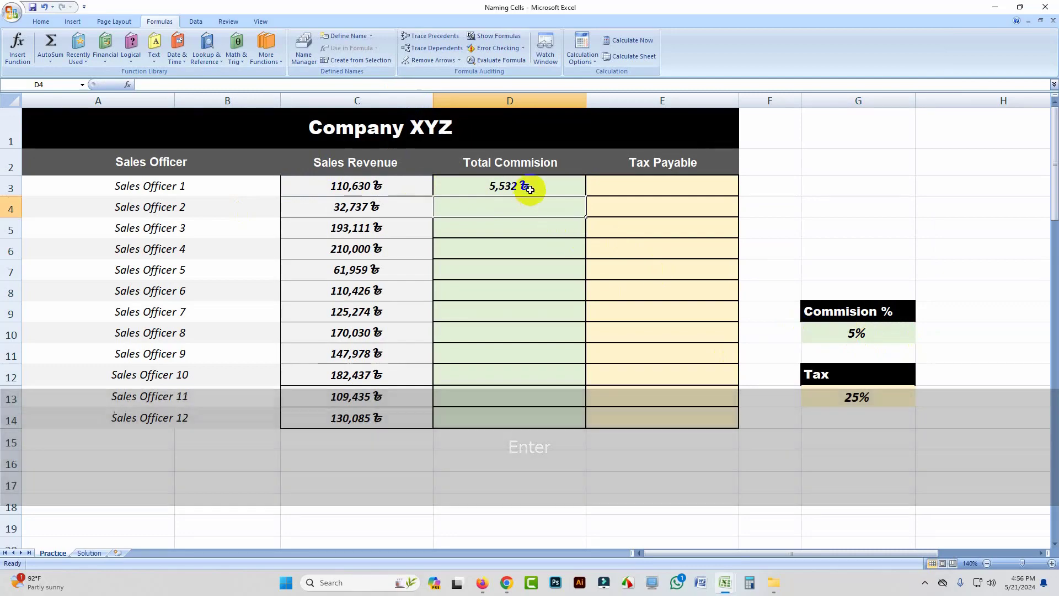
Step: Try filling the relative commission formula from D3 down to D8, and clear the copies in D4:D8
click(521, 186)
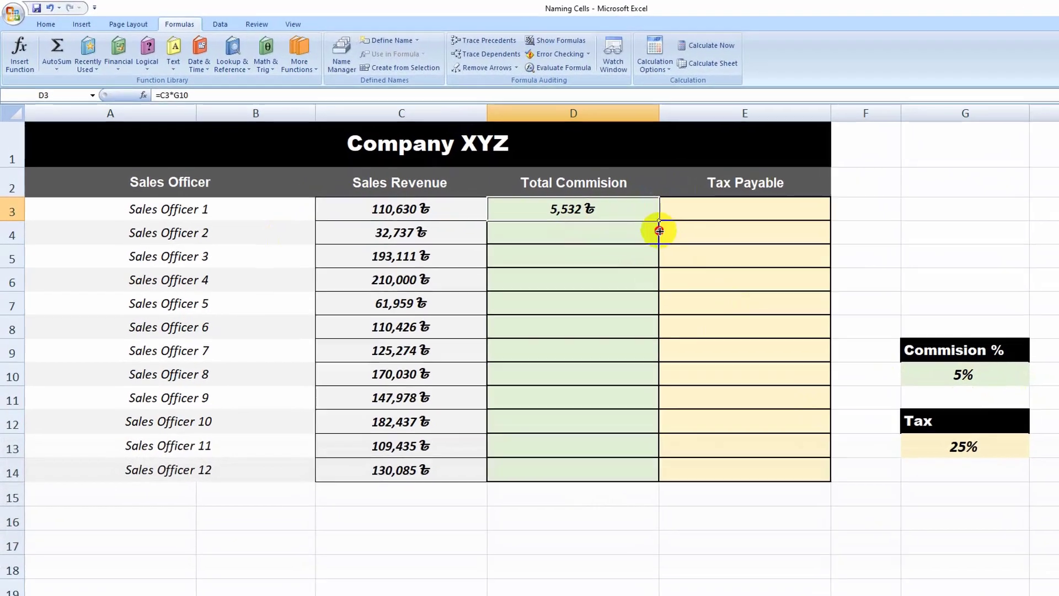
drag(586, 196, 586, 303)
drag(671, 346, 672, 346)
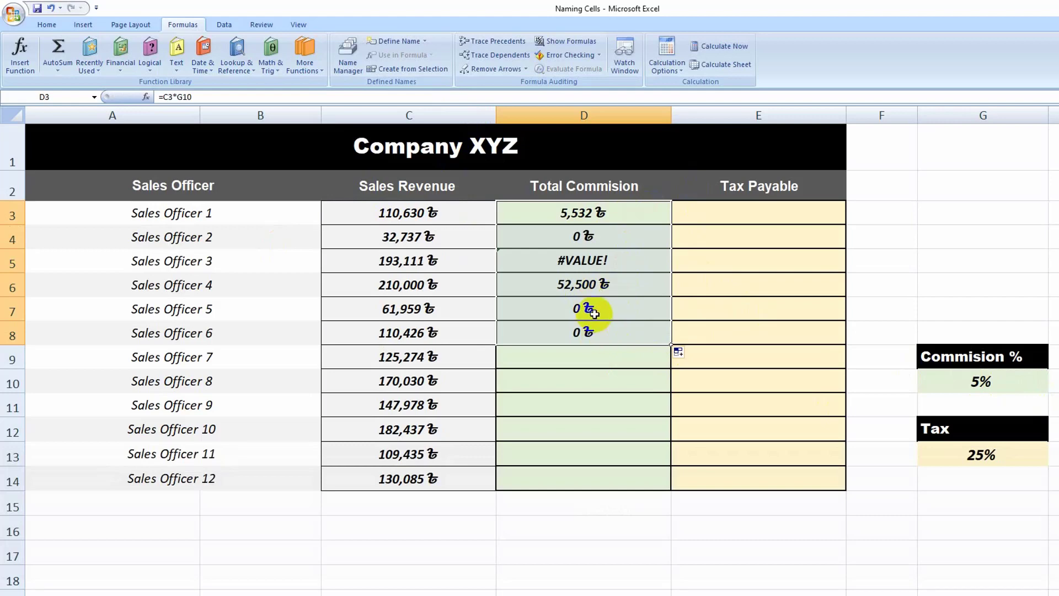
drag(591, 236, 594, 346)
key(Delete)
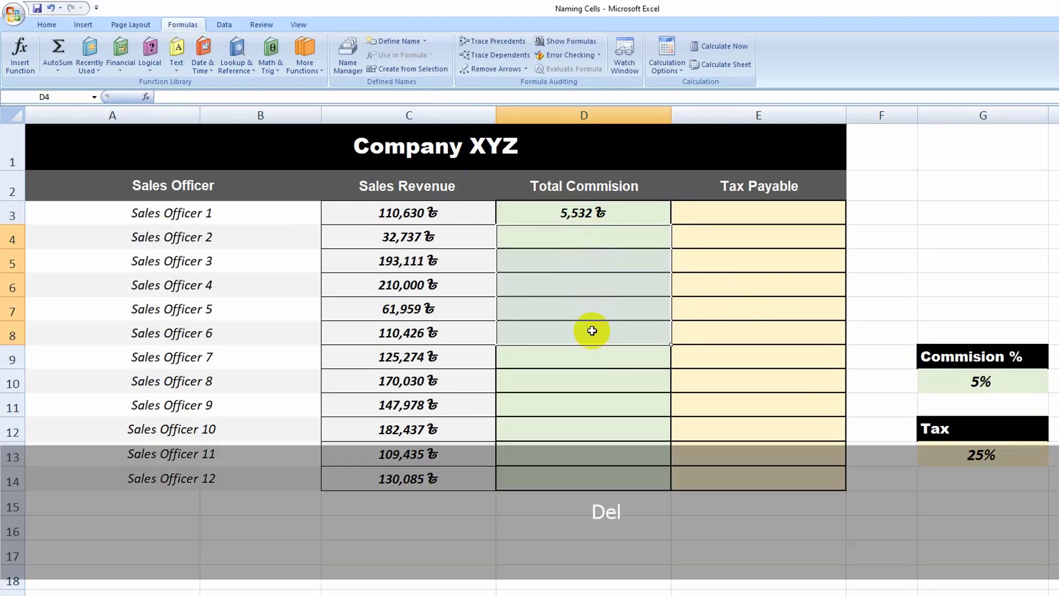
click(627, 496)
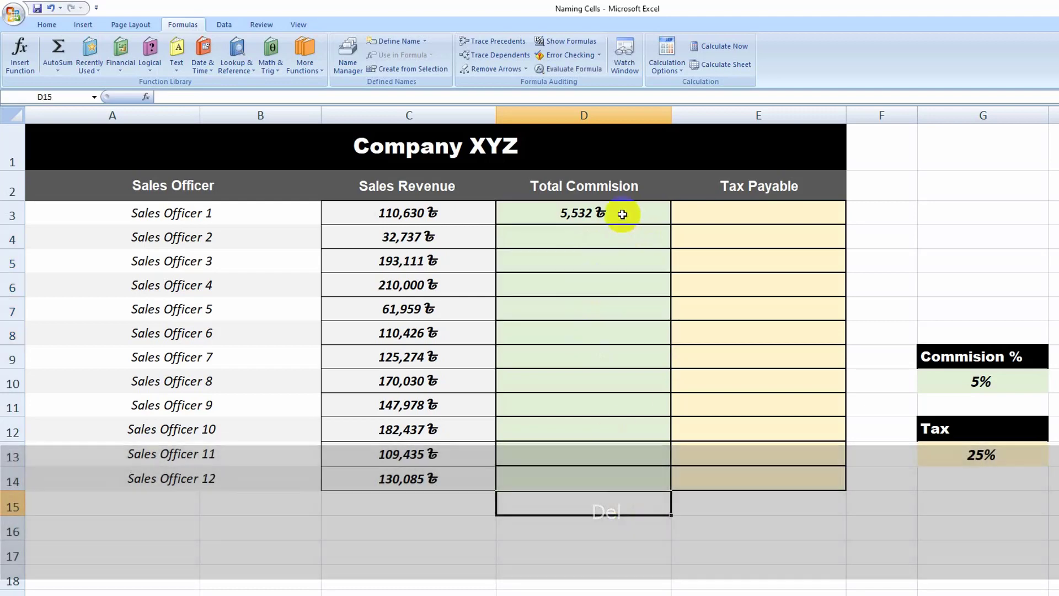
Step: Fill the D3 formula down to D5 to inspect the references in D3 and D4, and clear the copies below D3
click(609, 213)
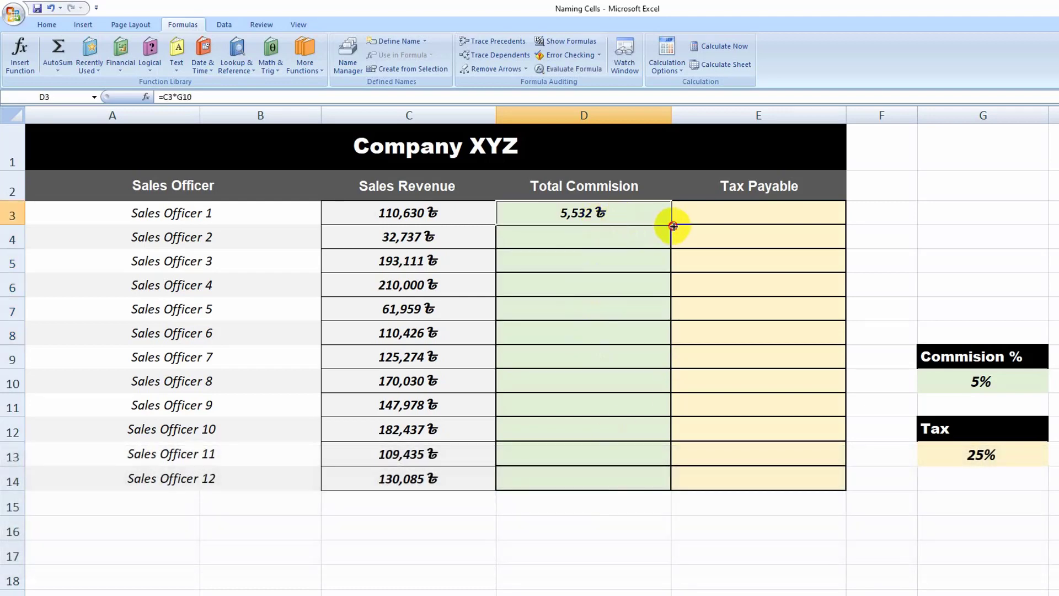
drag(672, 227, 673, 272)
double_click(593, 214)
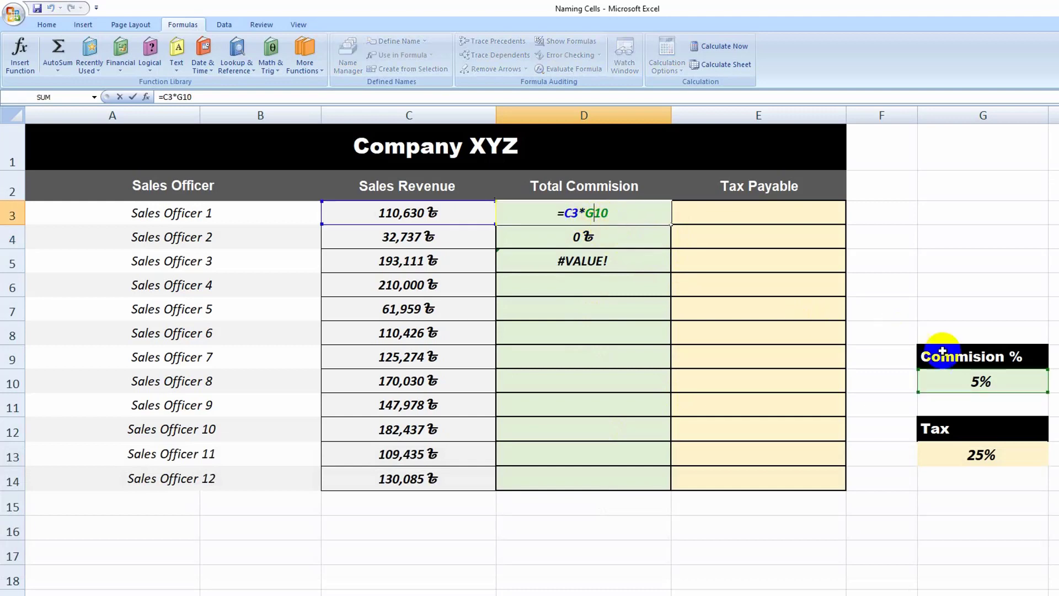
key(Return)
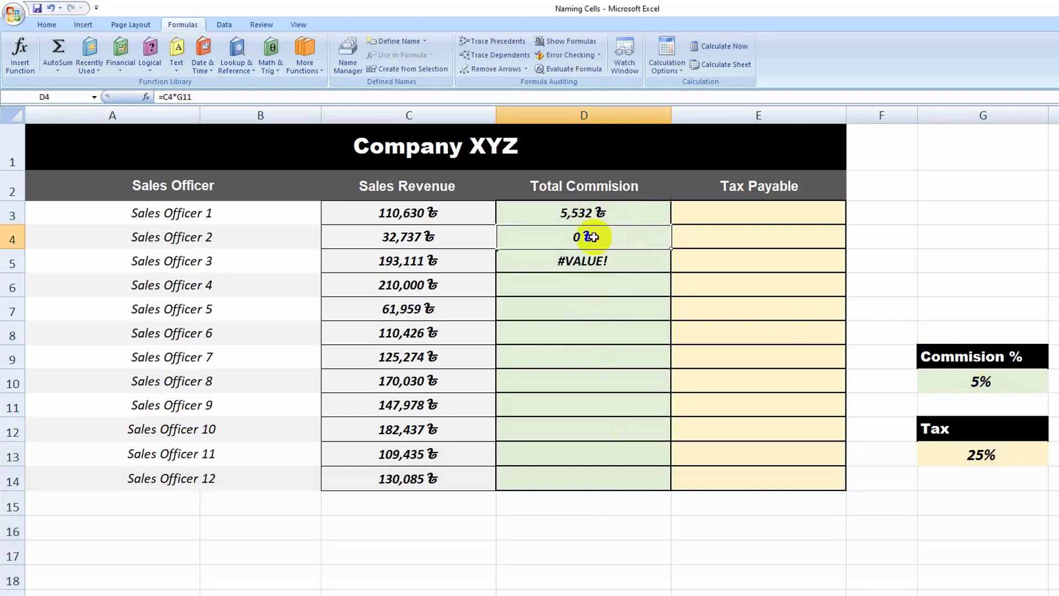
double_click(591, 237)
key(Return)
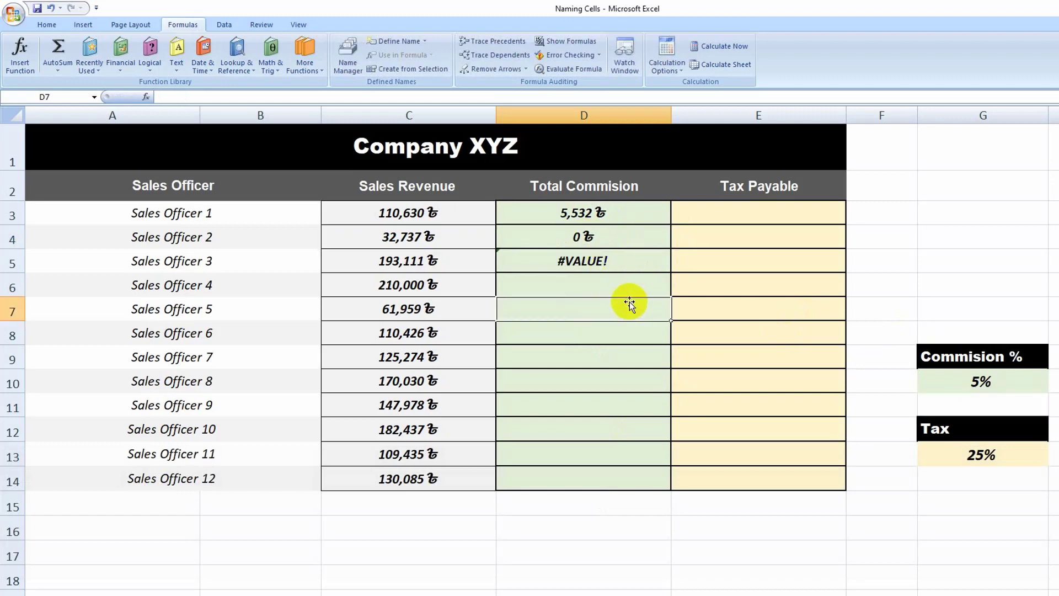
drag(612, 246, 613, 277)
key(Delete)
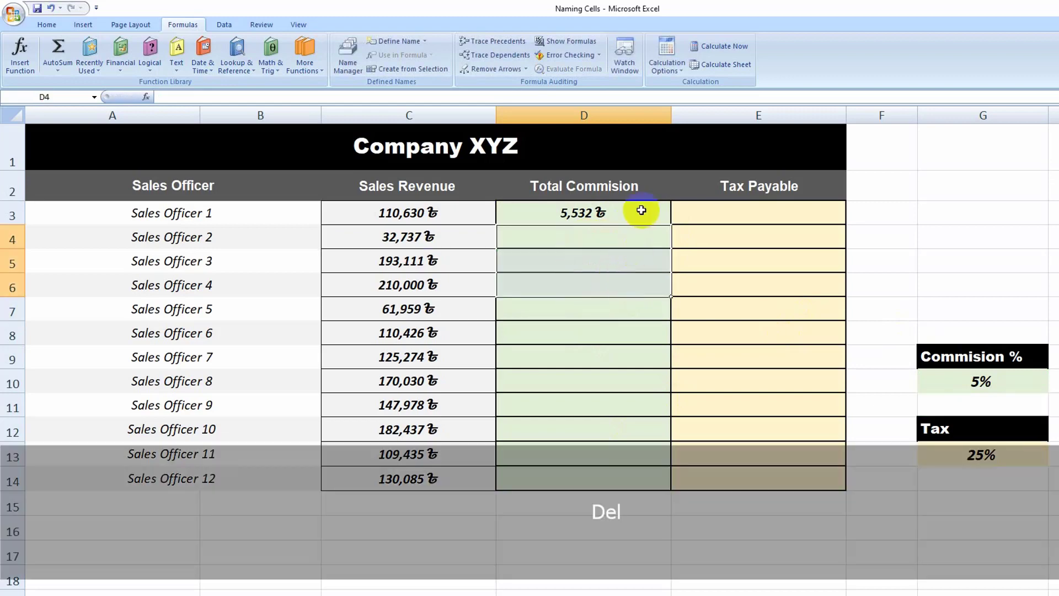
Step: Make the commission rate reference absolute in D3 as =C3*$G$10 and fill the formula down to D14
double_click(601, 212)
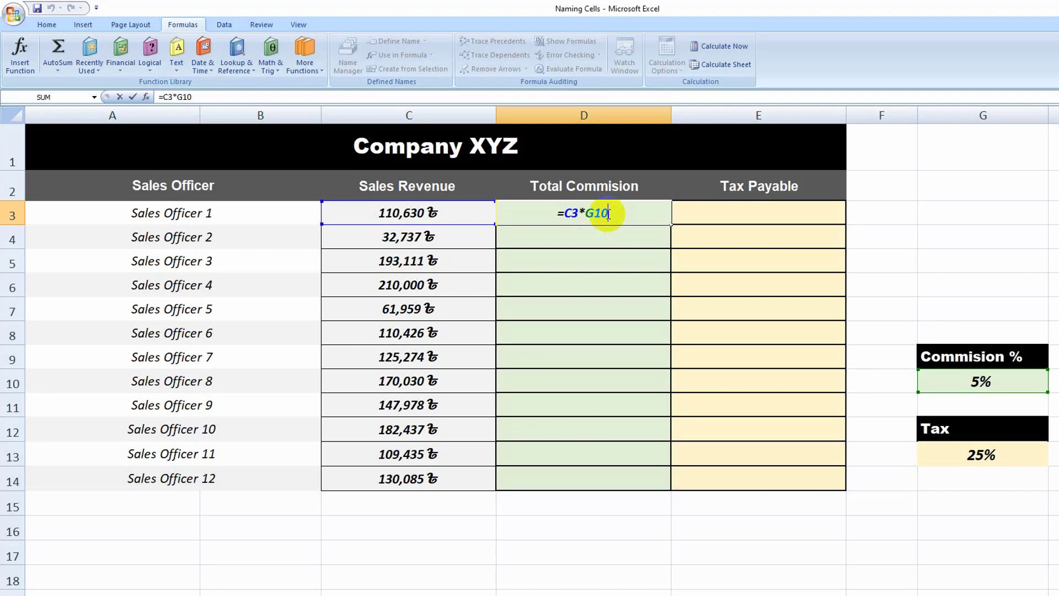
key(F4)
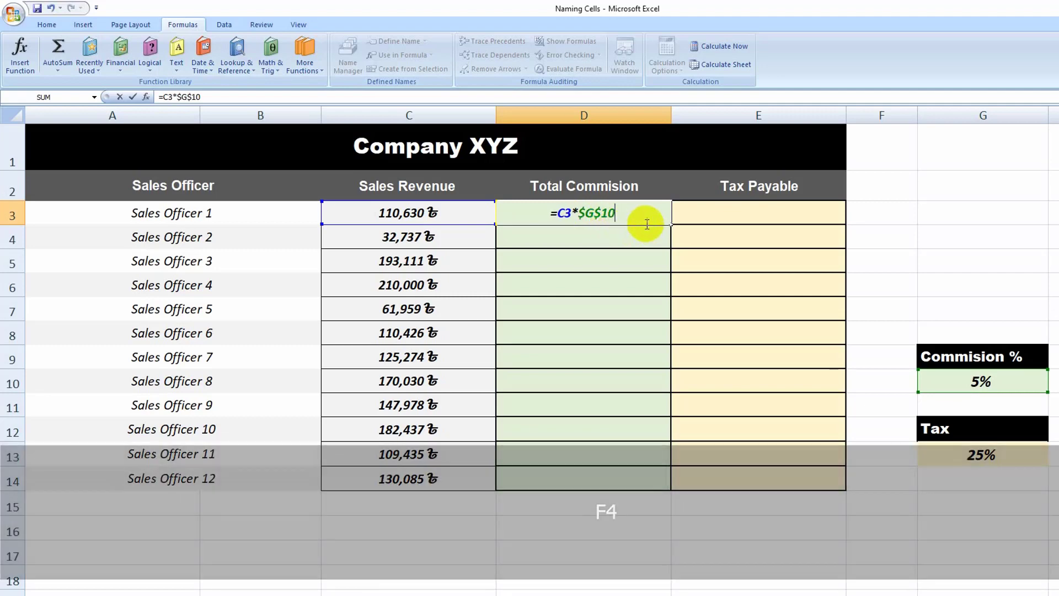
key(Return)
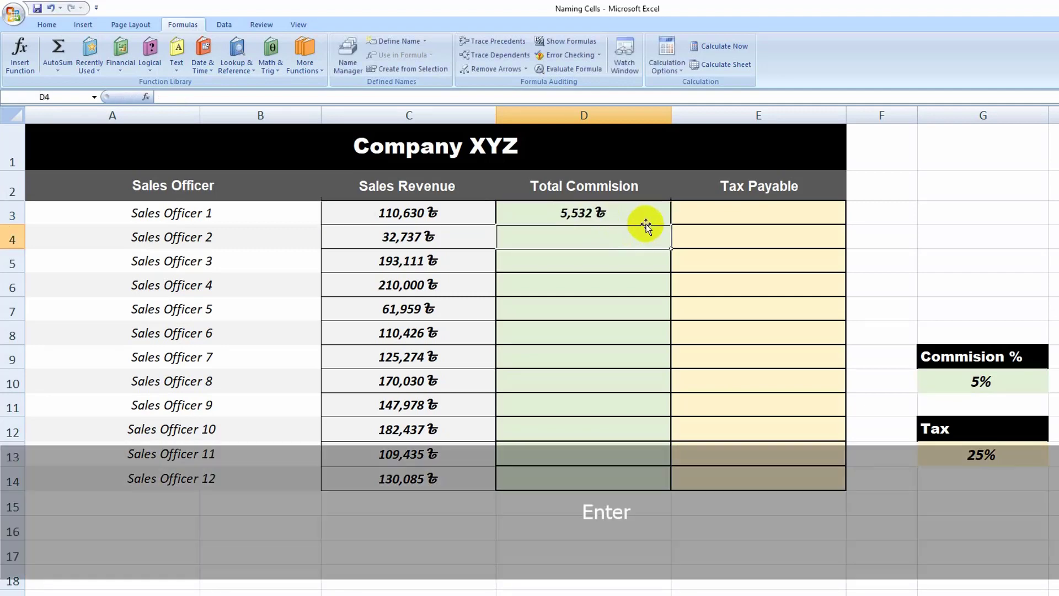
click(604, 215)
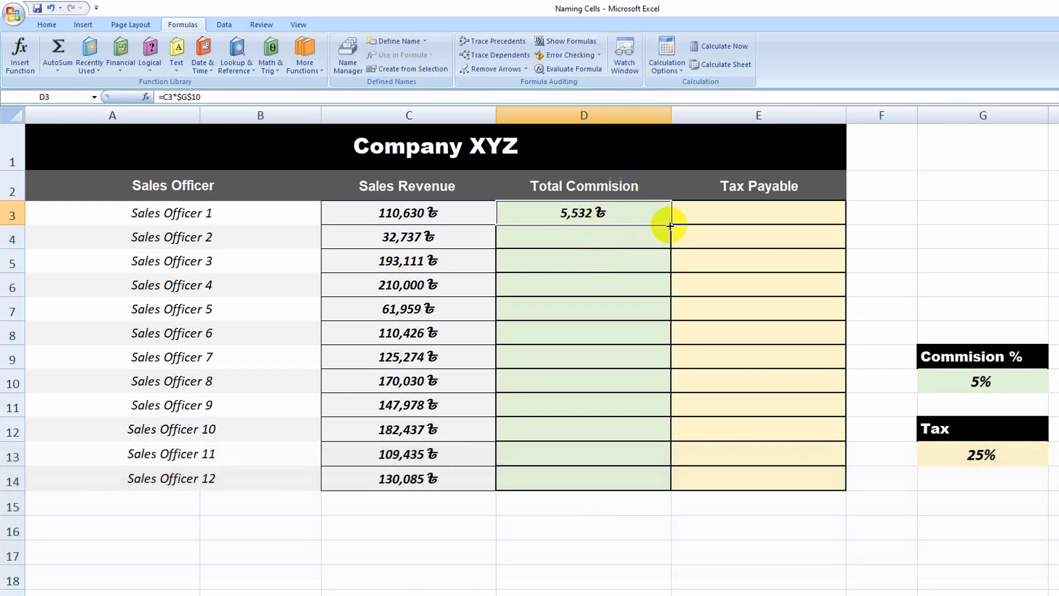
drag(672, 225, 671, 485)
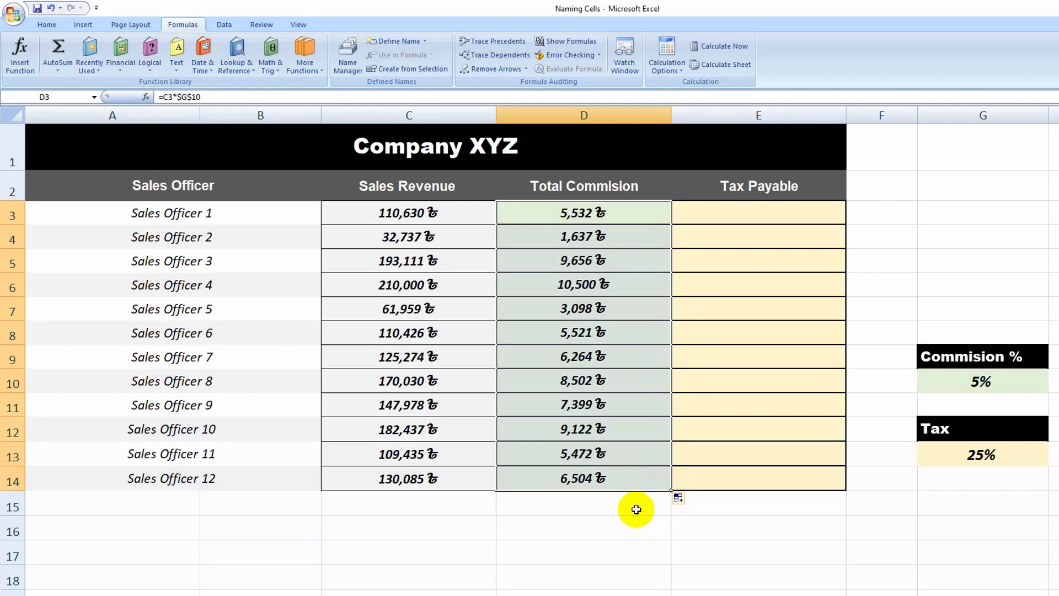
click(599, 235)
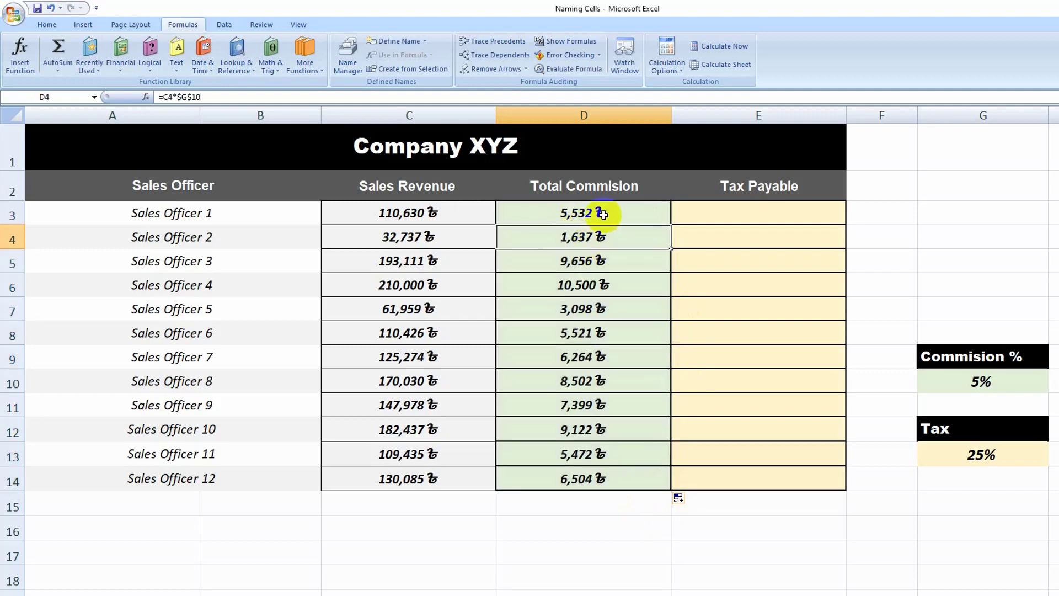
Step: Clear all the Total Commision formulas from D3 downward and return to cell D3
drag(602, 214, 636, 492)
key(Delete)
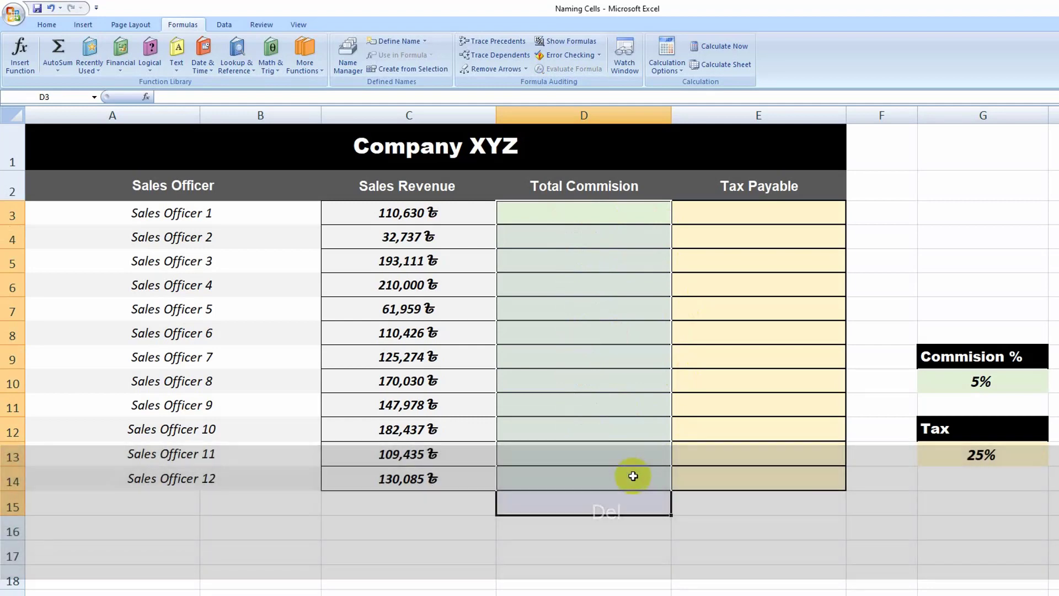
click(586, 212)
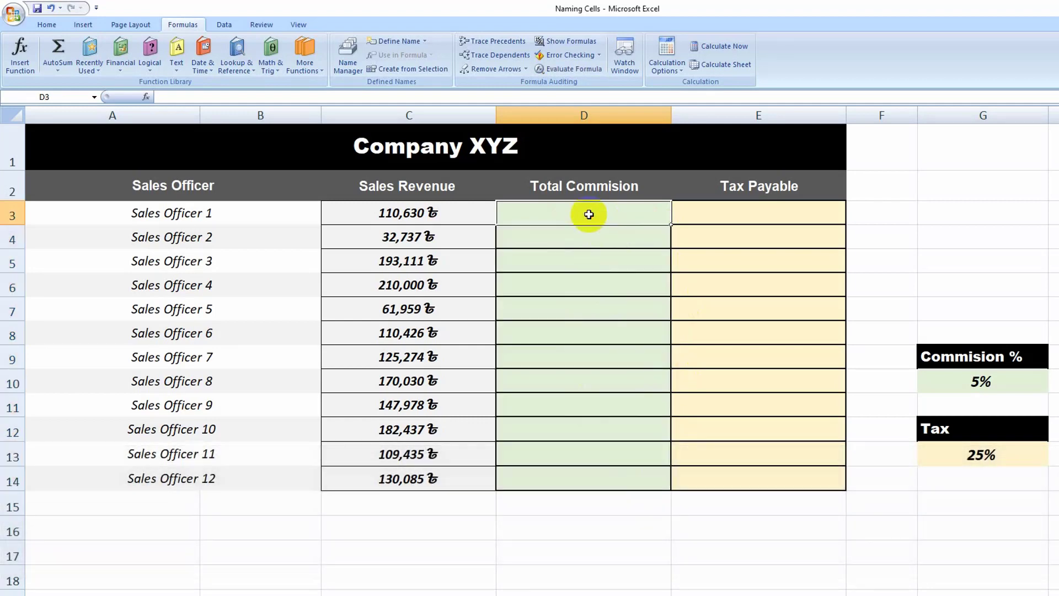
Step: Name the commission percentage cell G10 commision_Rate
click(980, 380)
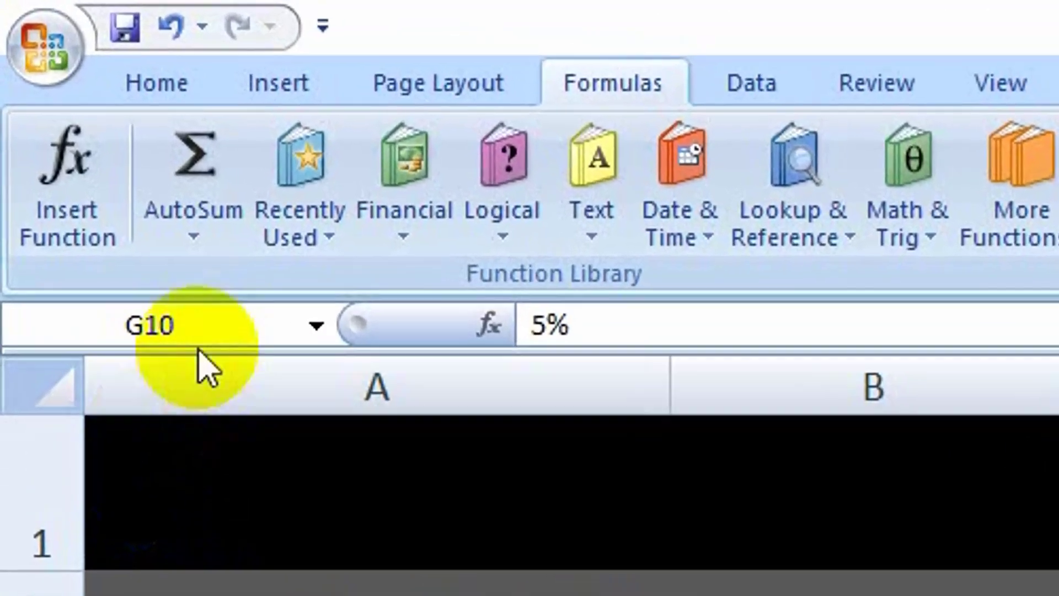
click(59, 98)
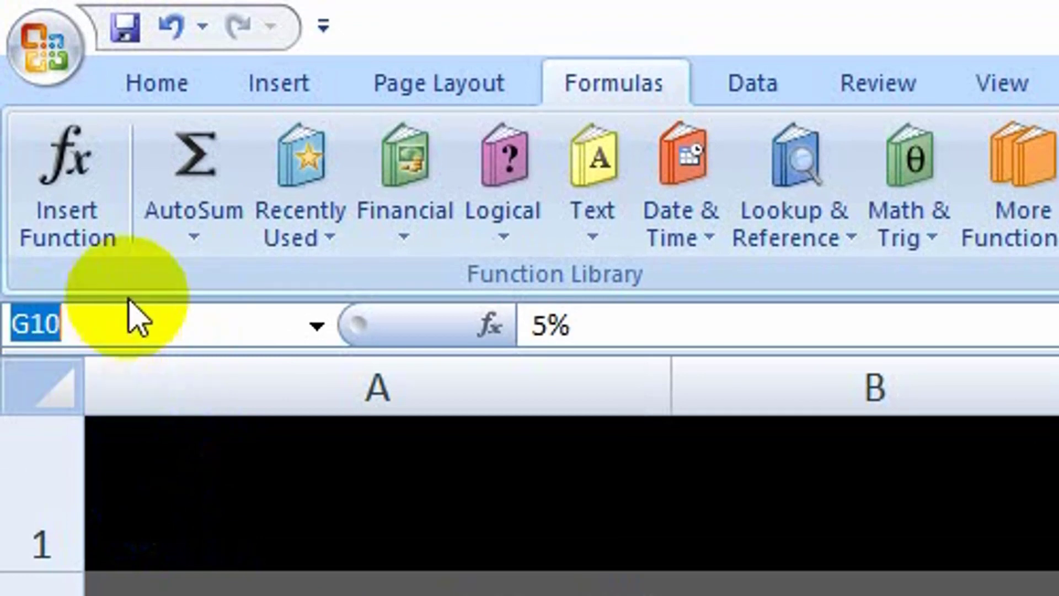
key(BackSpace)
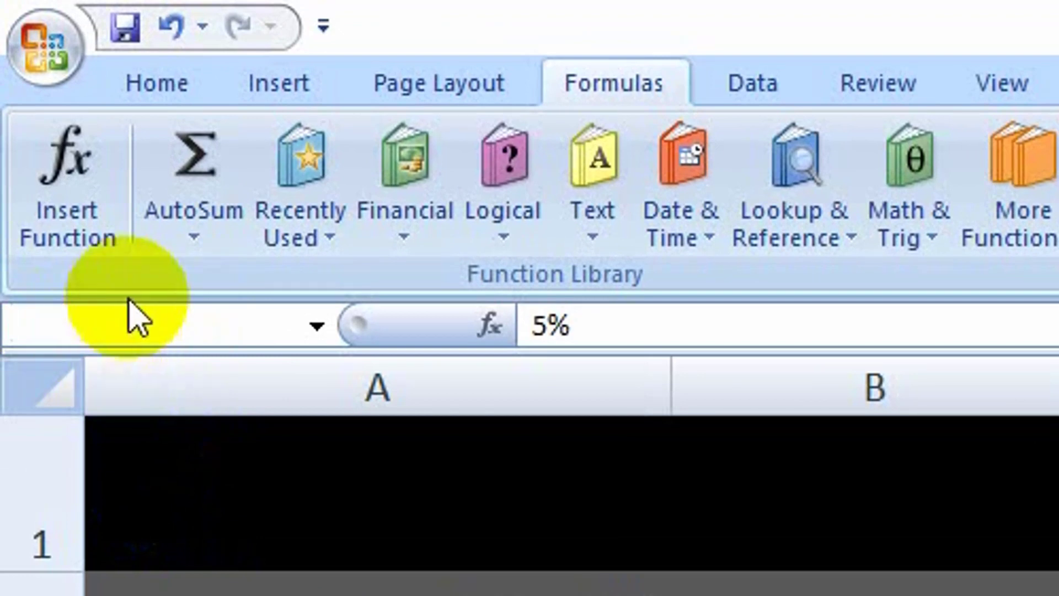
text(commi)
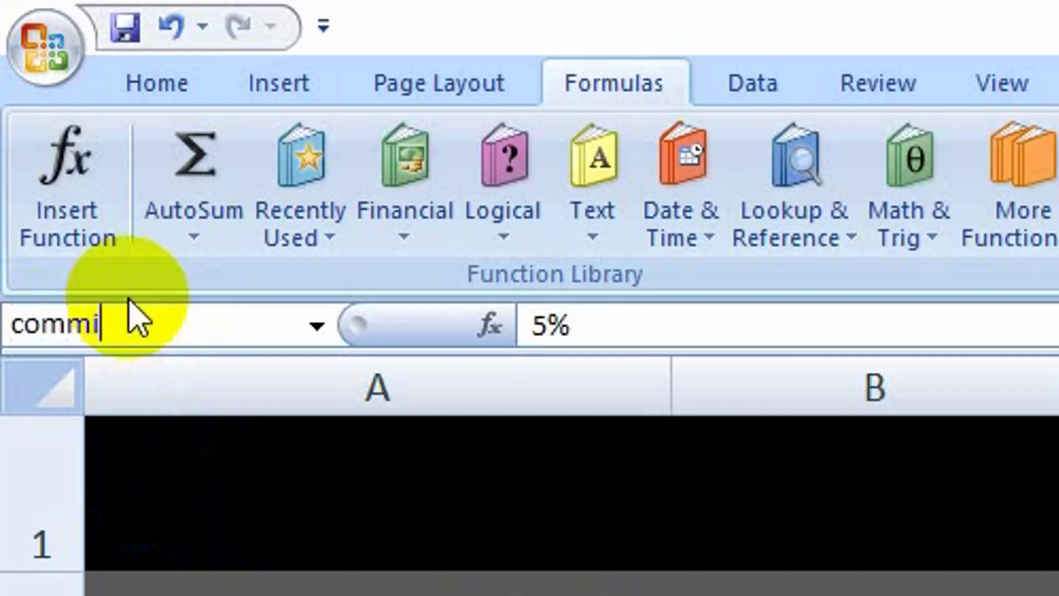
text(sion)
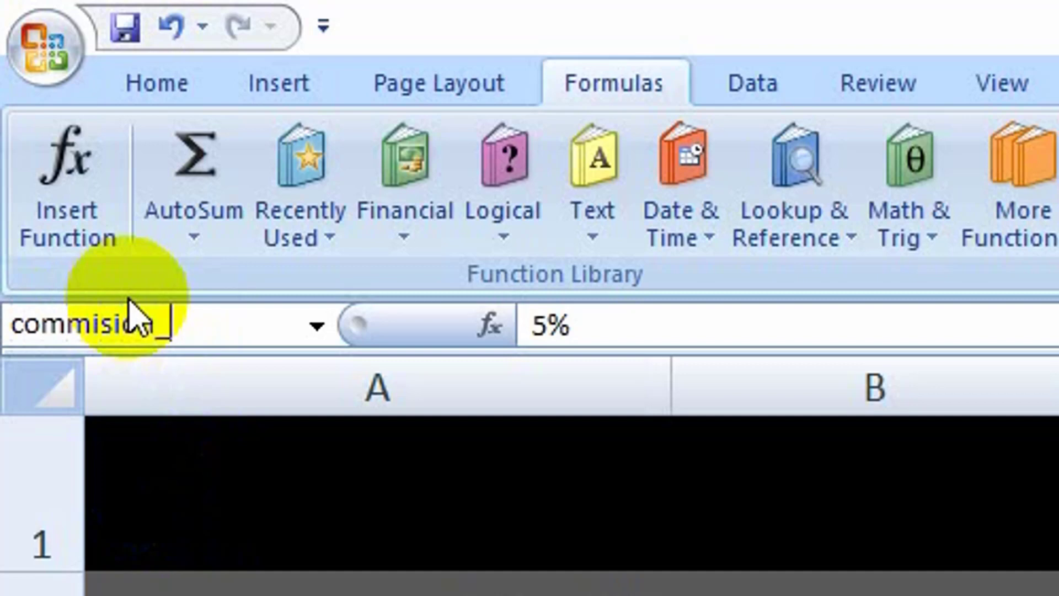
text(_Rate)
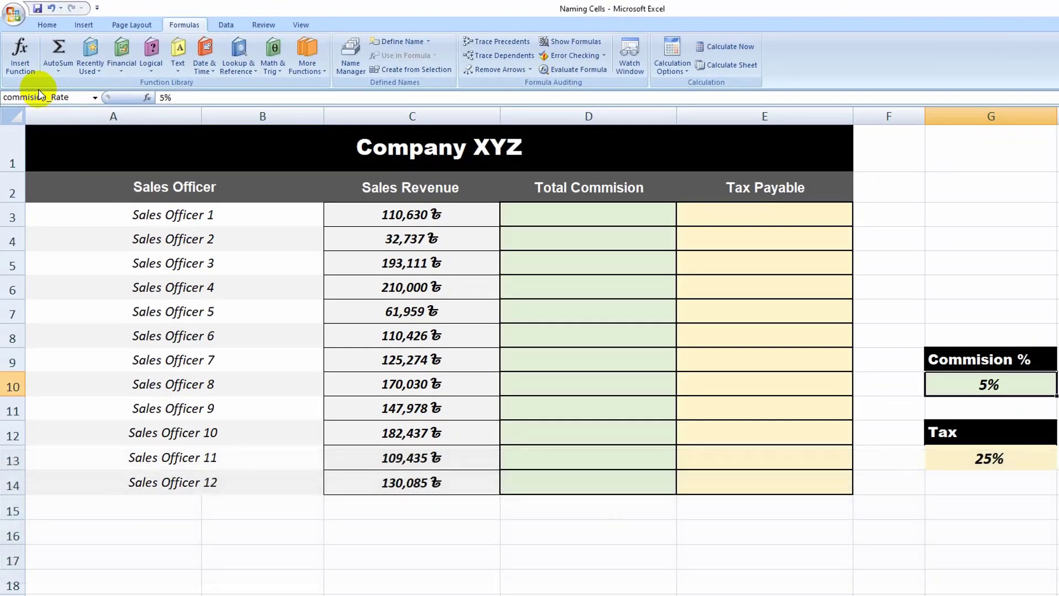
key(Return)
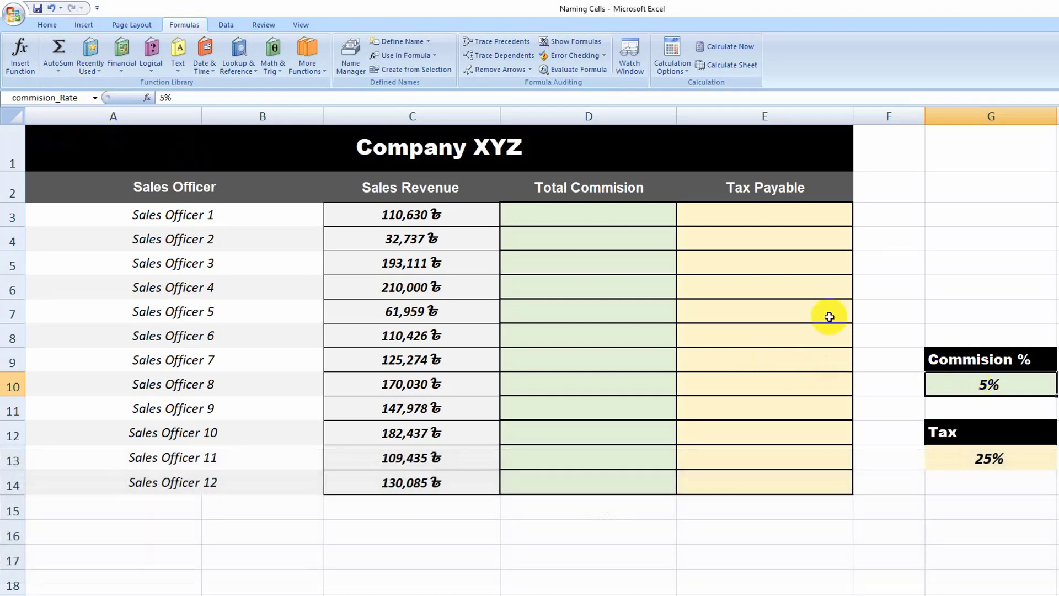
Step: Name the tax percentage cell G13 Tax_Rate
click(999, 460)
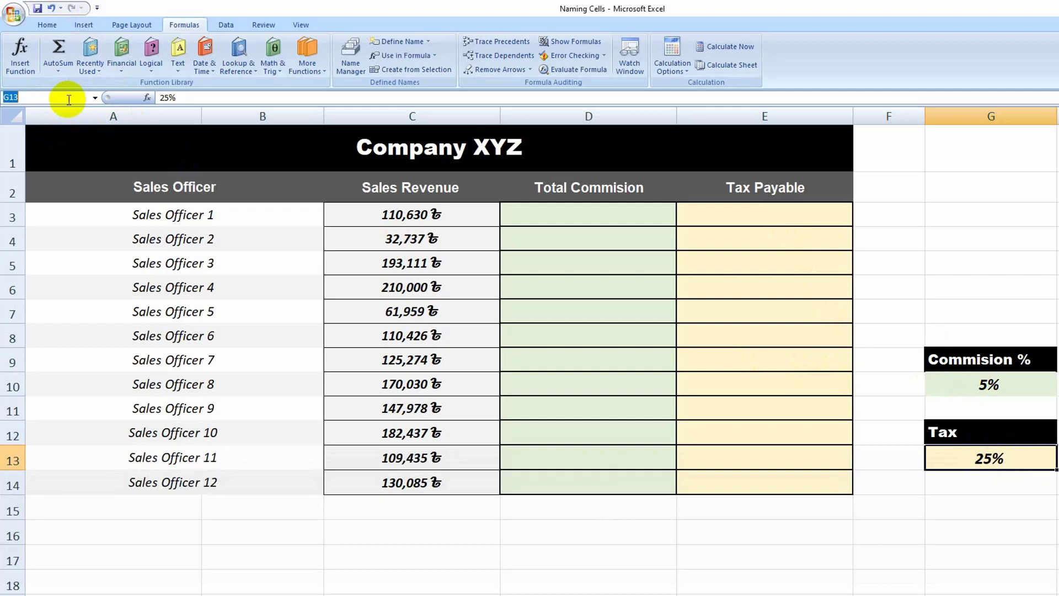
key(BackSpace)
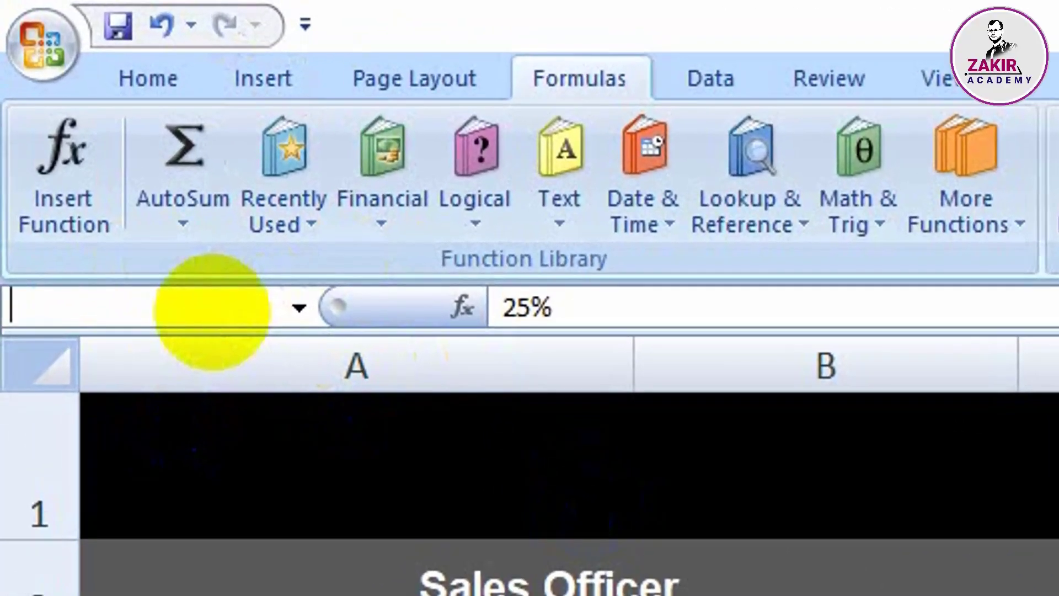
text(Ra)
text(T)
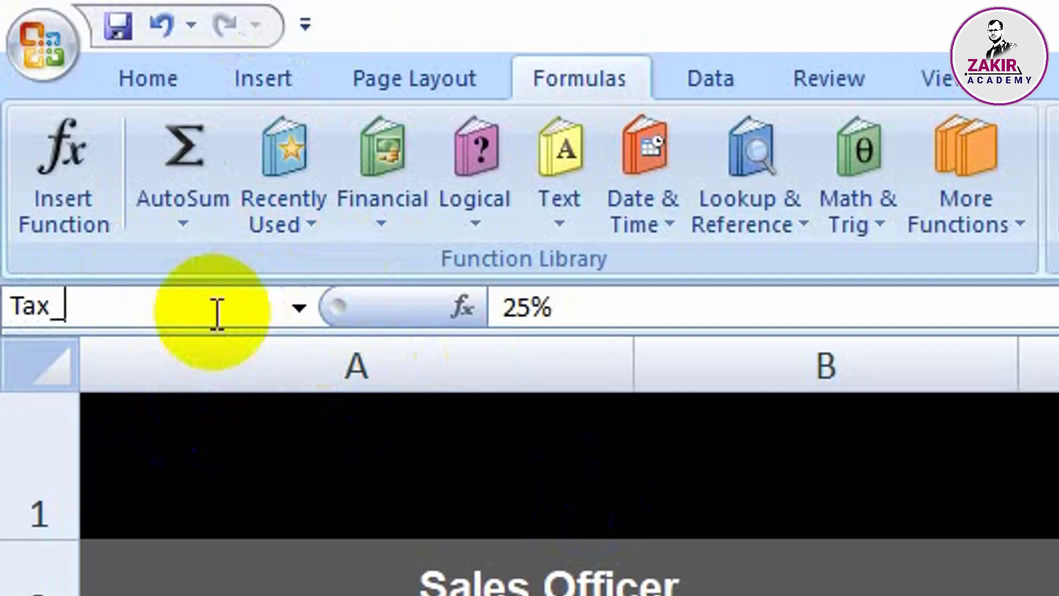
text(ax_Rate)
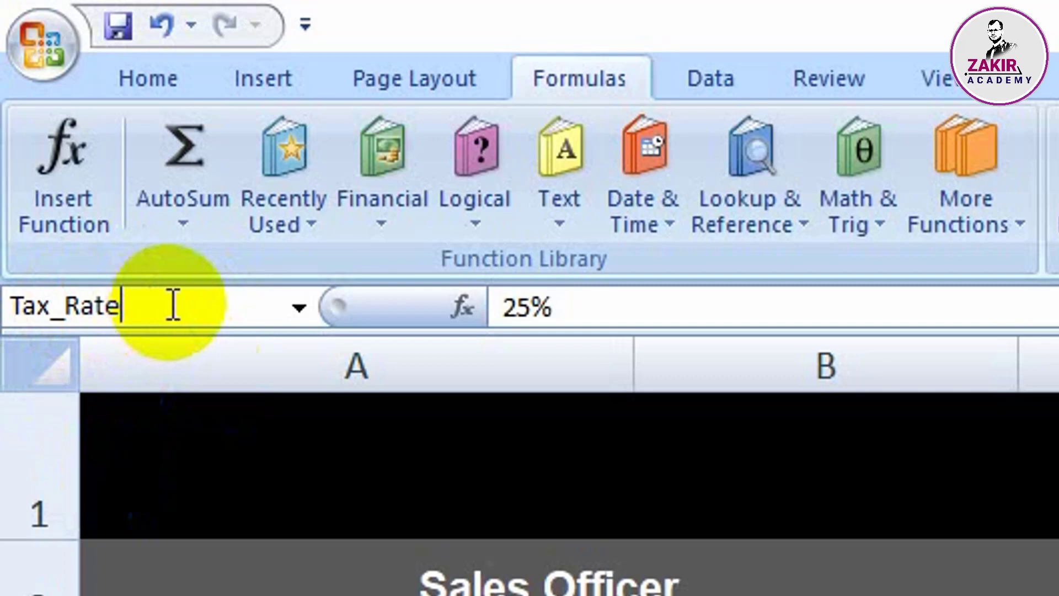
key(Return)
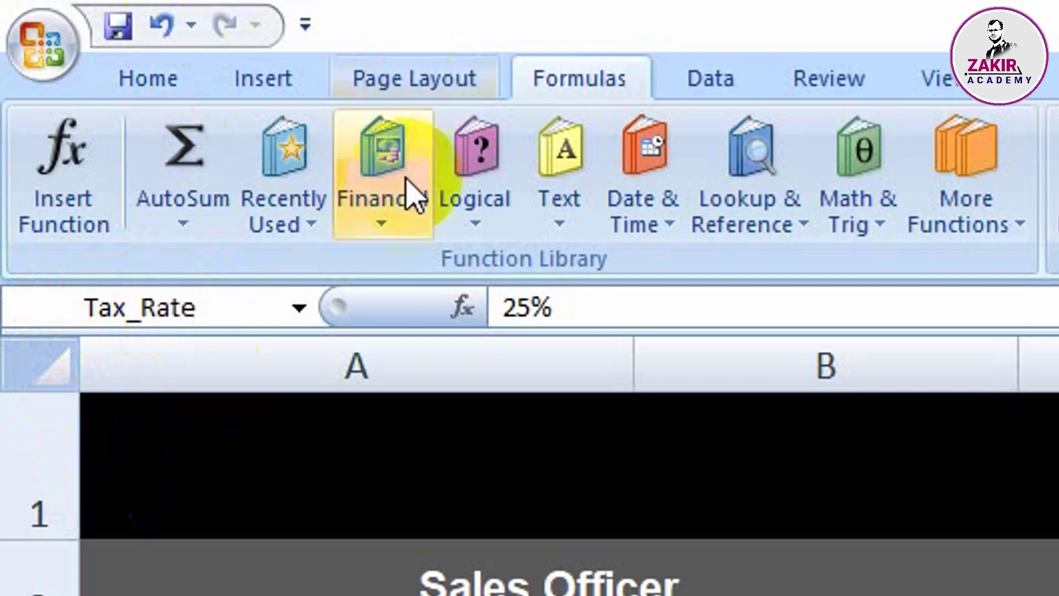
Step: Check the defined names by jumping to the commision_Rate cell and to the Tax_Rate cell
click(308, 303)
click(171, 391)
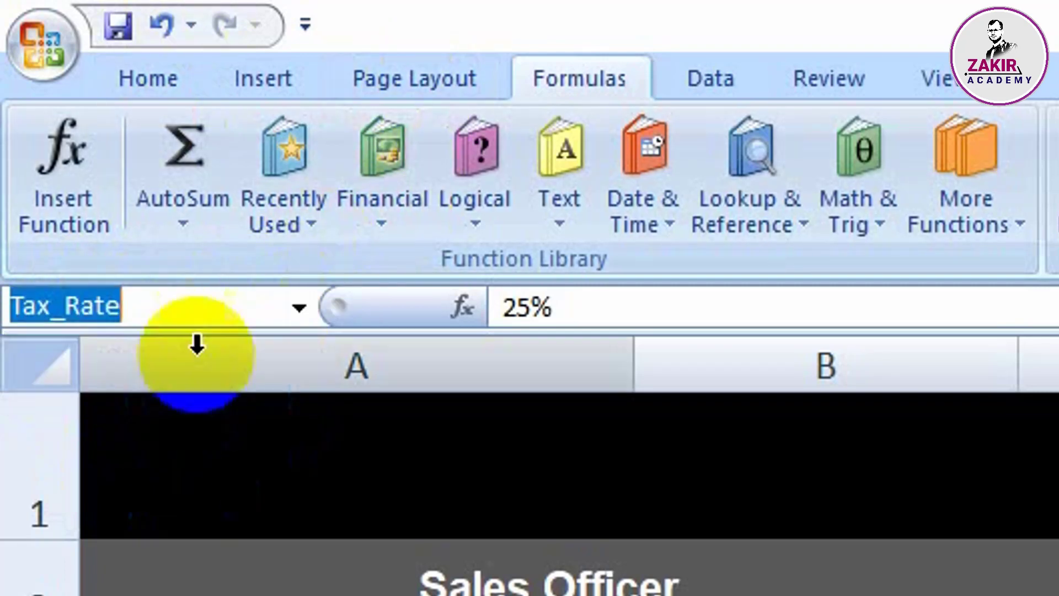
click(301, 309)
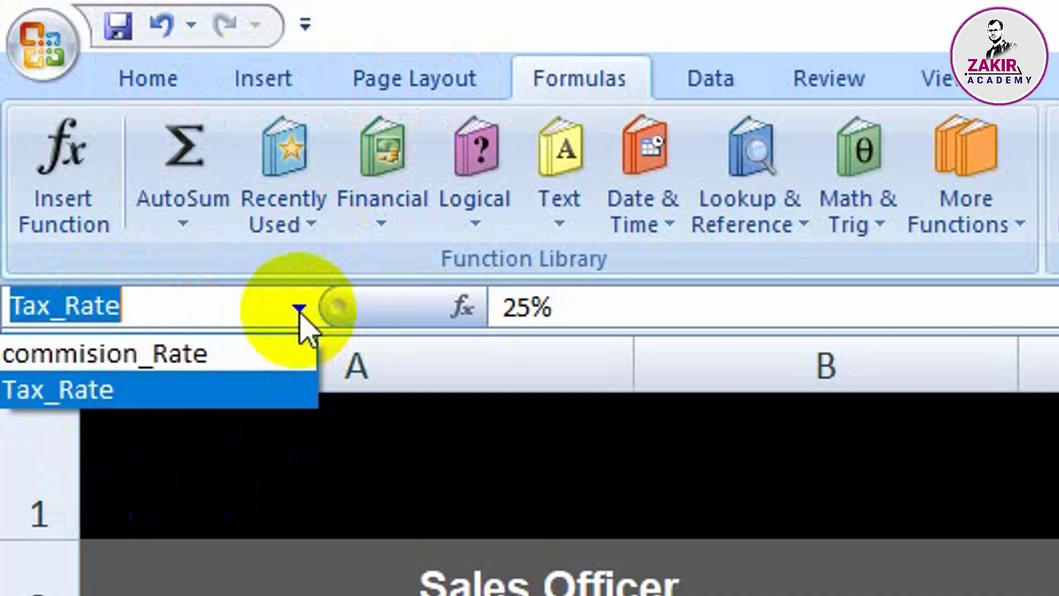
click(146, 356)
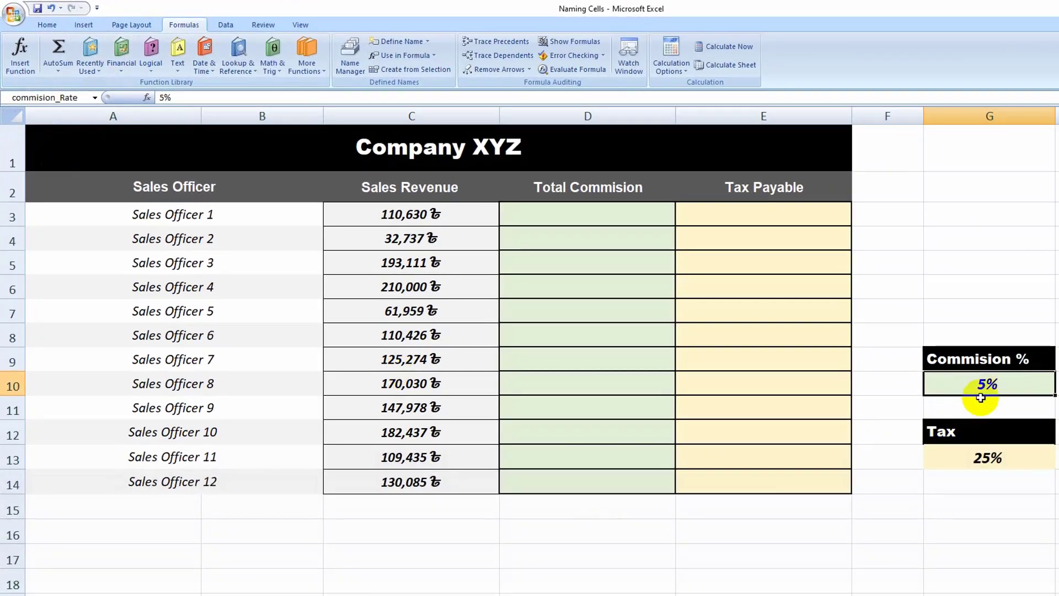
click(95, 97)
click(28, 124)
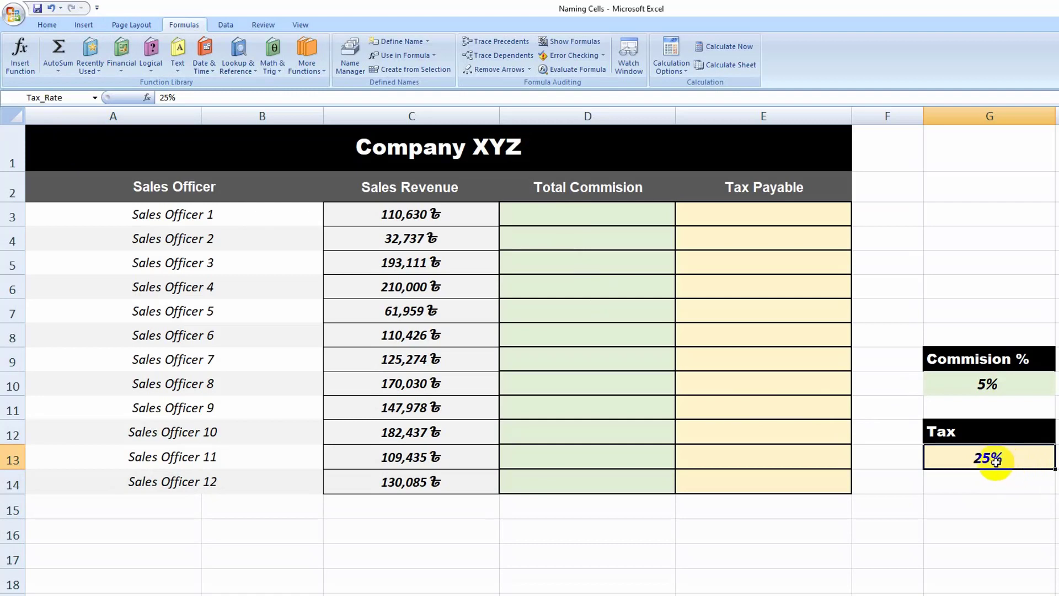
Step: Enter the commission formula =C3*commision_Rate in D3, using the named cell for the rate
click(578, 215)
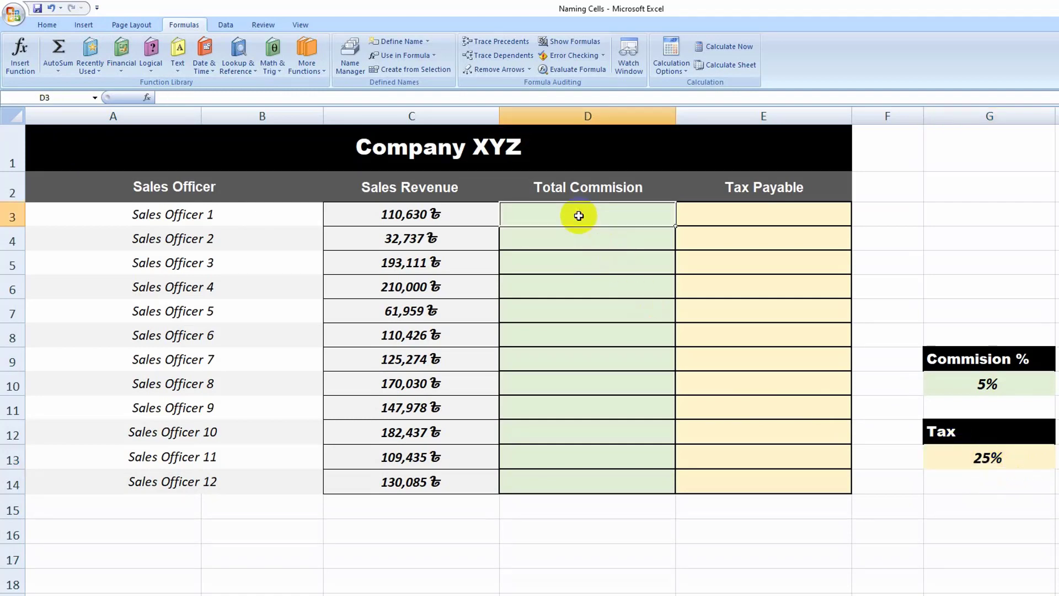
text(=)
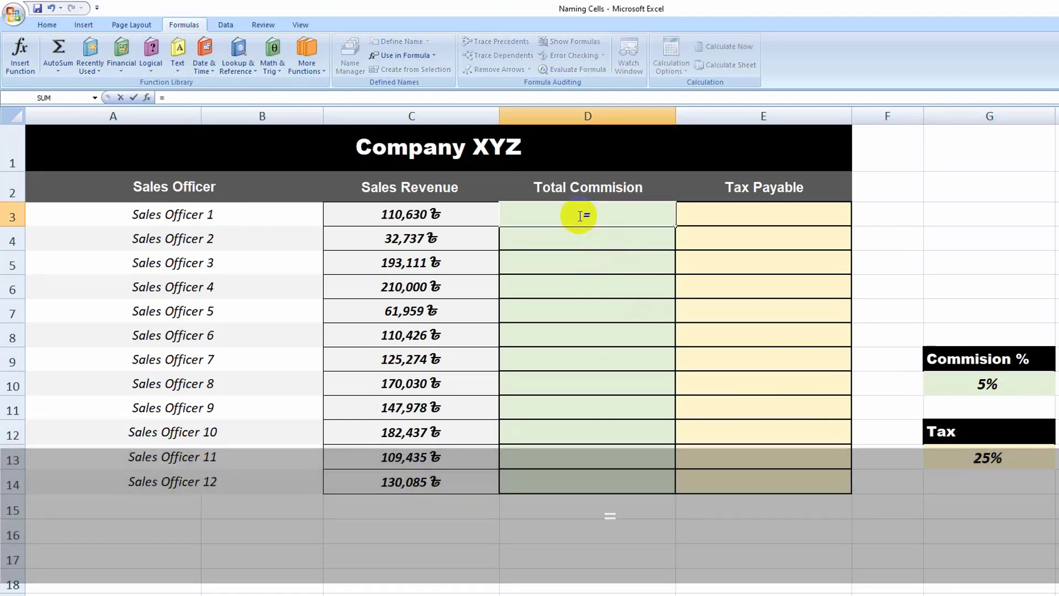
click(401, 219)
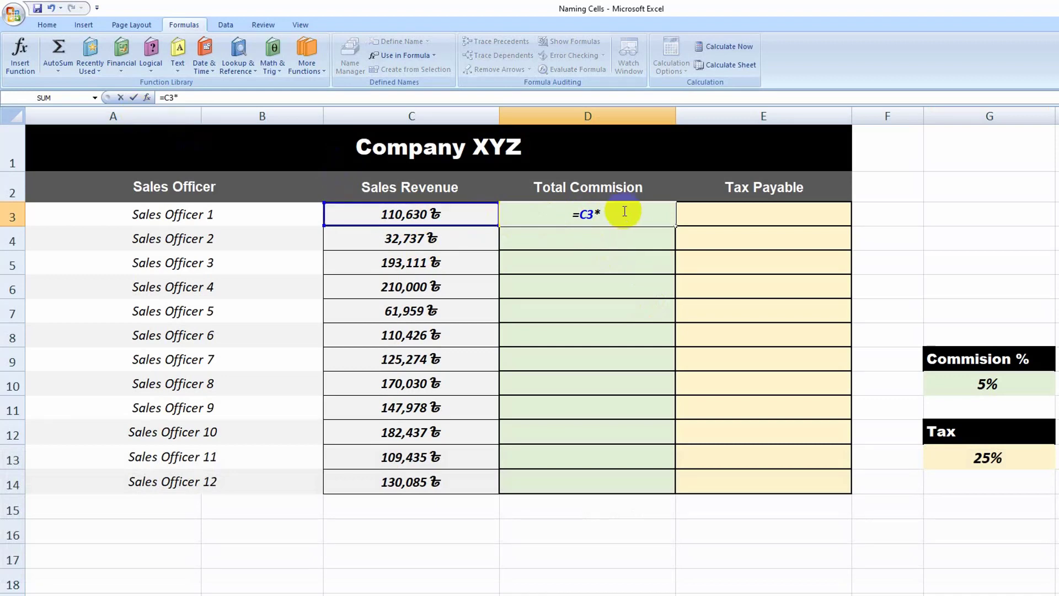
text(comm)
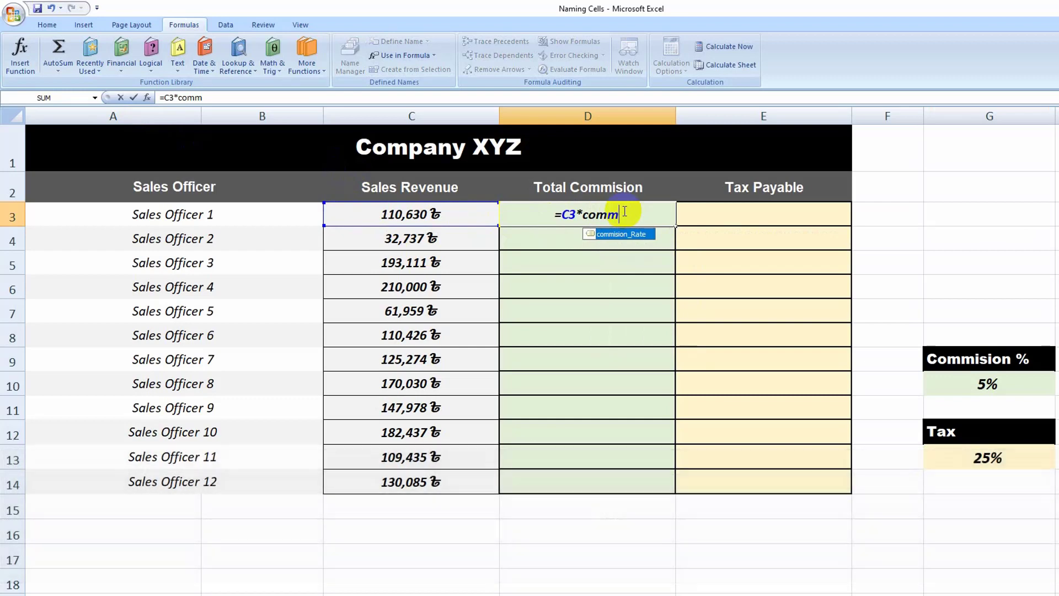
key(Tab)
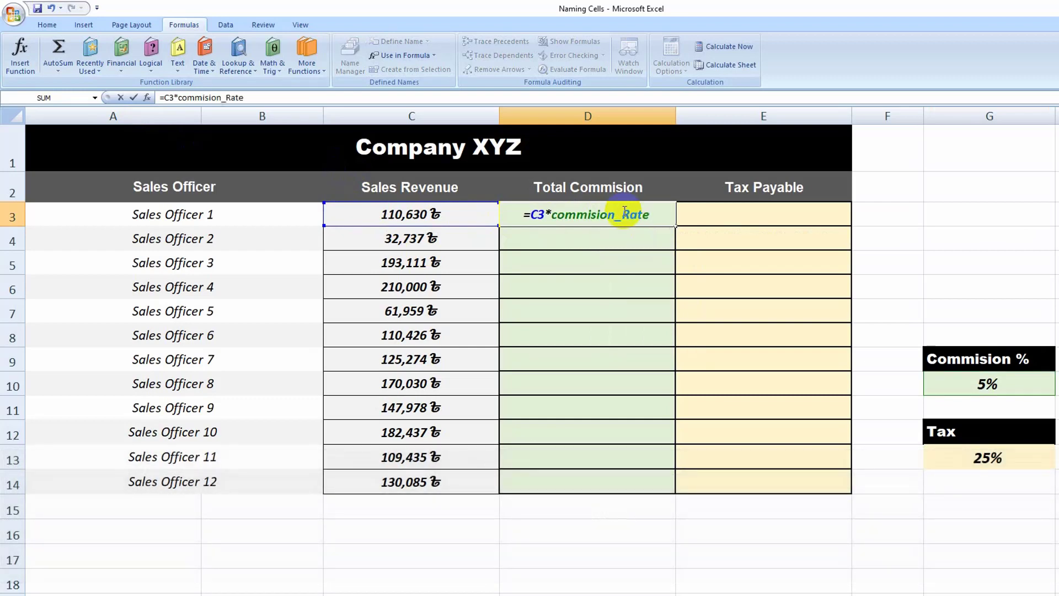
key(Return)
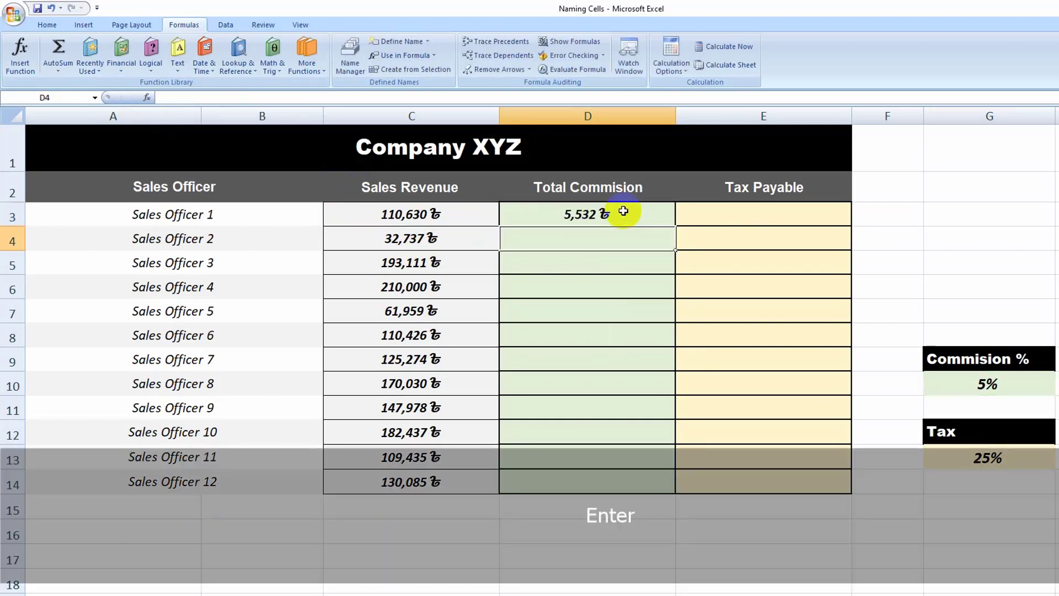
Step: Fill the Total Commision formula from D3 down to D14
click(623, 211)
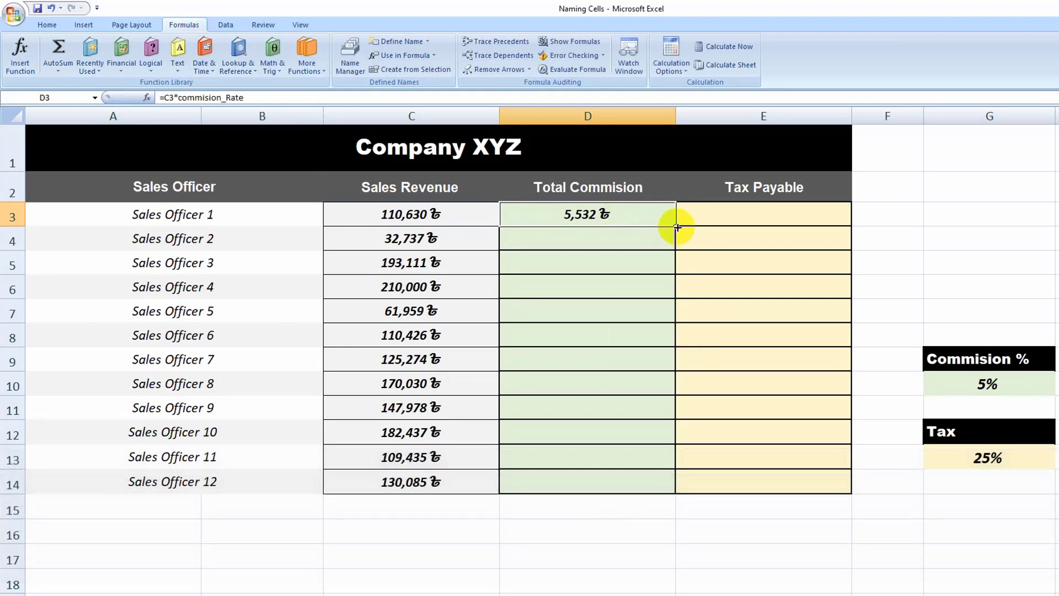
double_click(677, 227)
drag(612, 212, 627, 472)
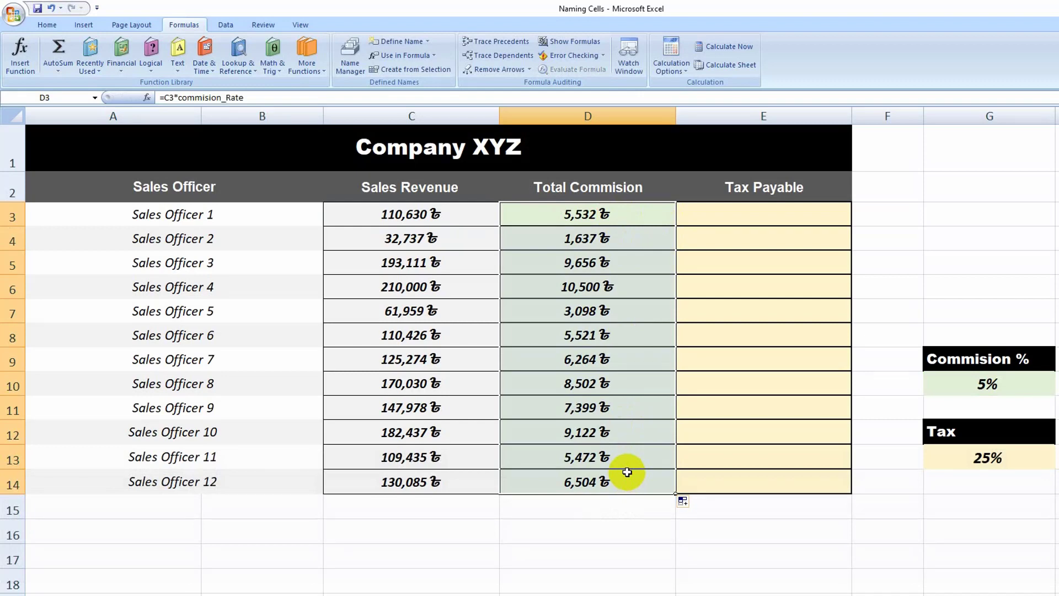
Step: Enter the tax formula =C3*Tax_Rate in E3 under Tax Payable, using the named tax cell
click(763, 208)
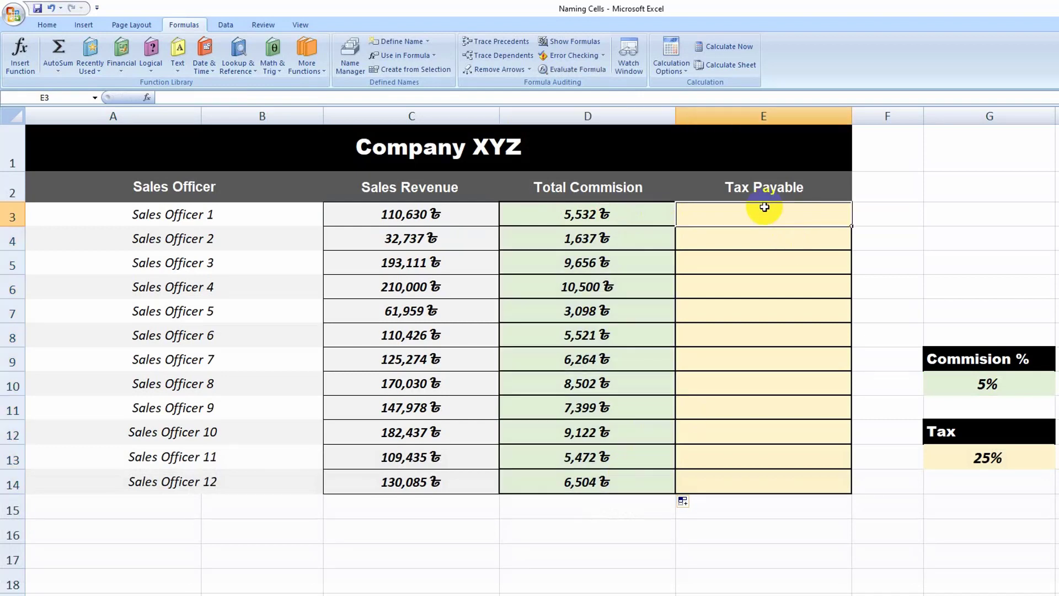
text(=)
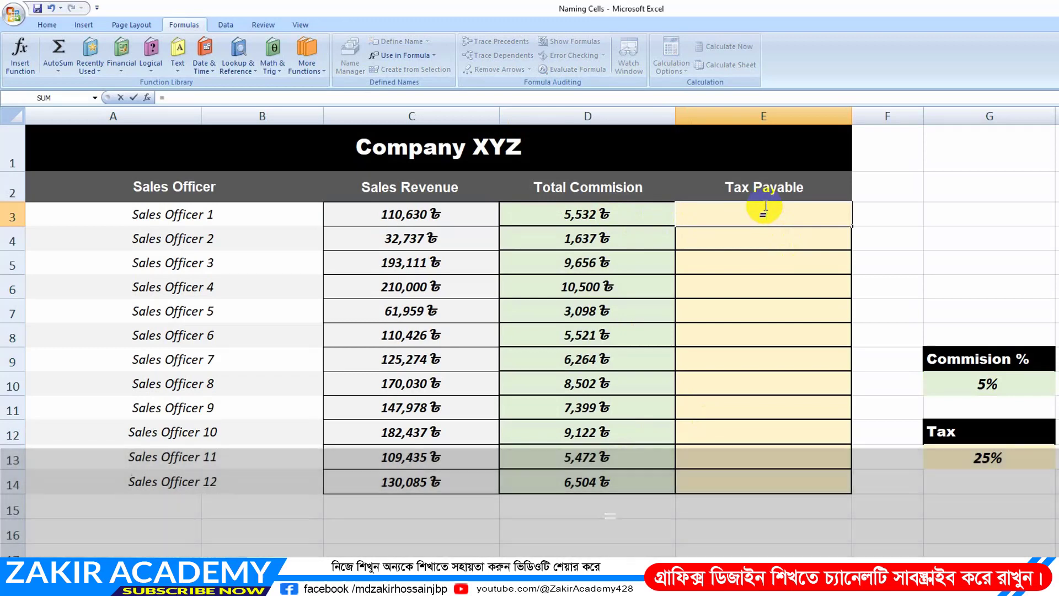
click(453, 225)
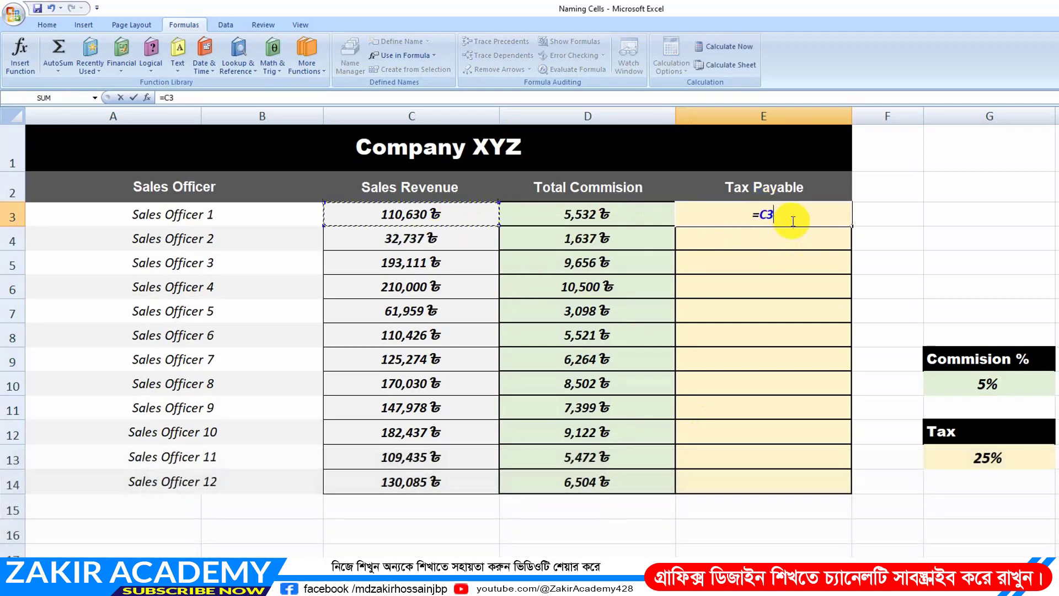
text(*T)
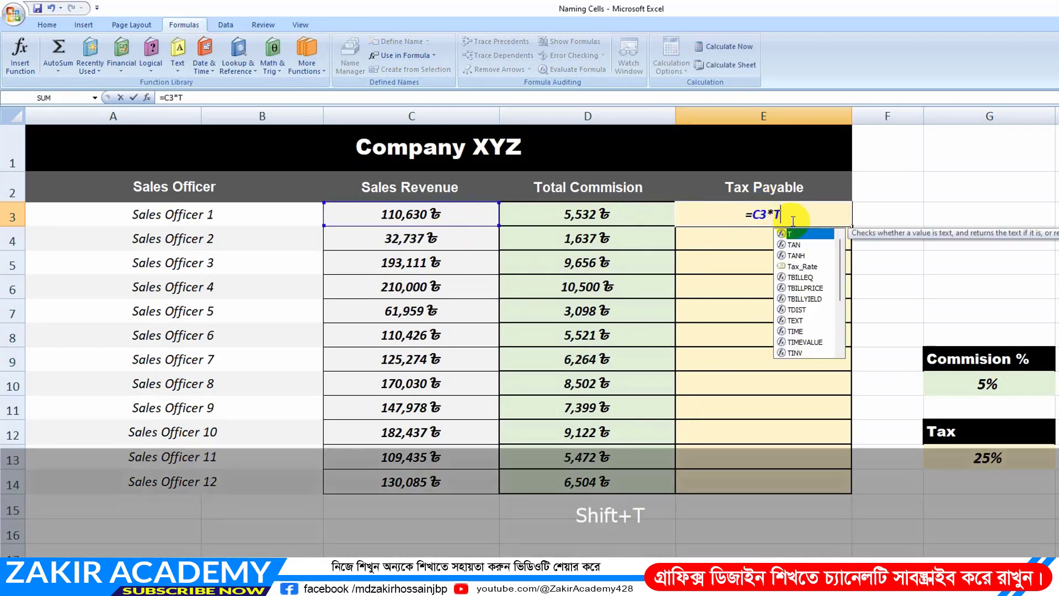
text(ax)
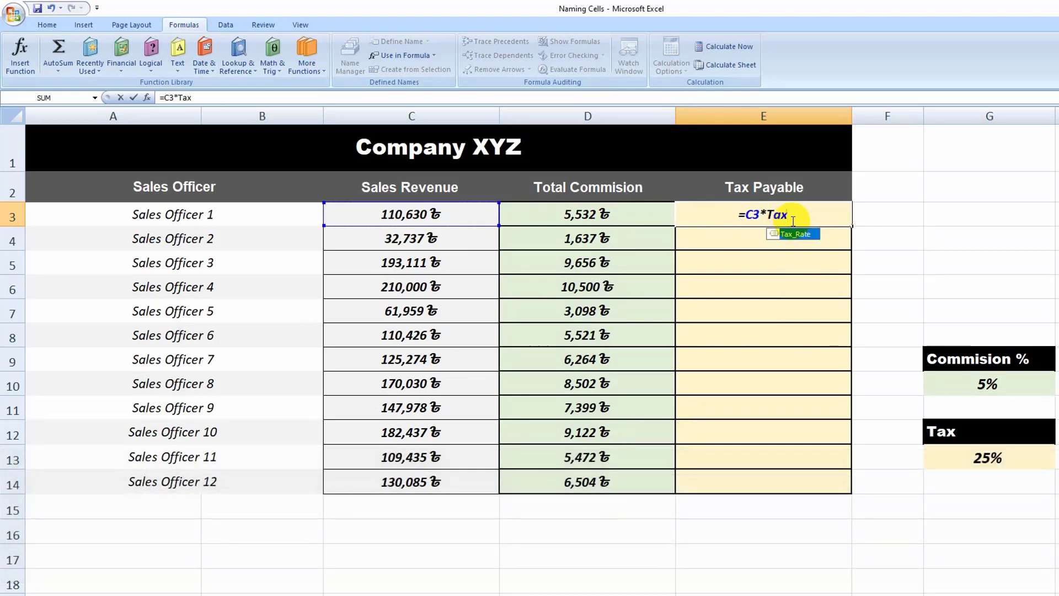
key(Tab)
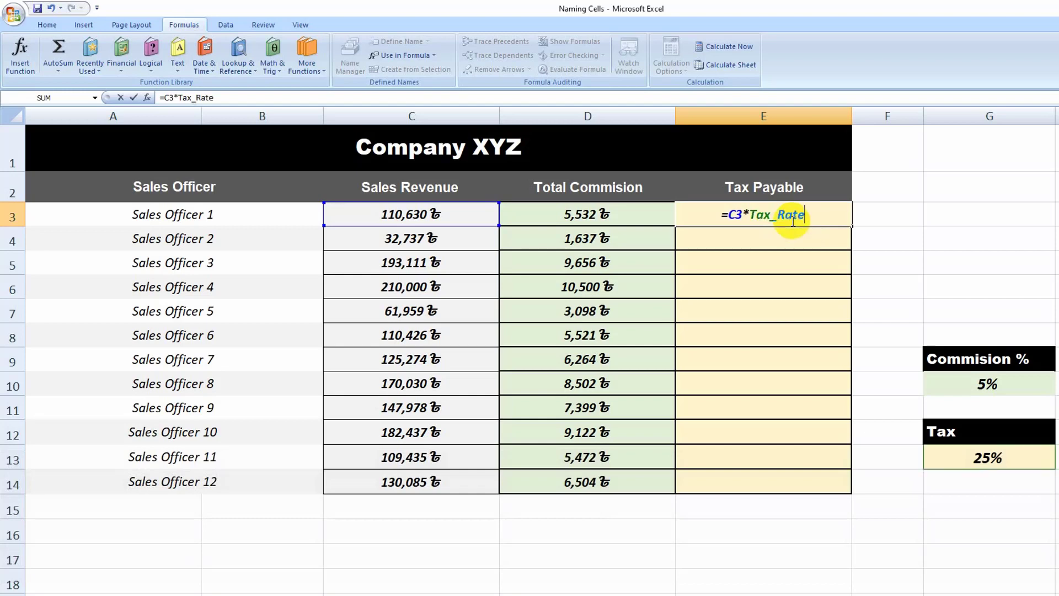
key(Return)
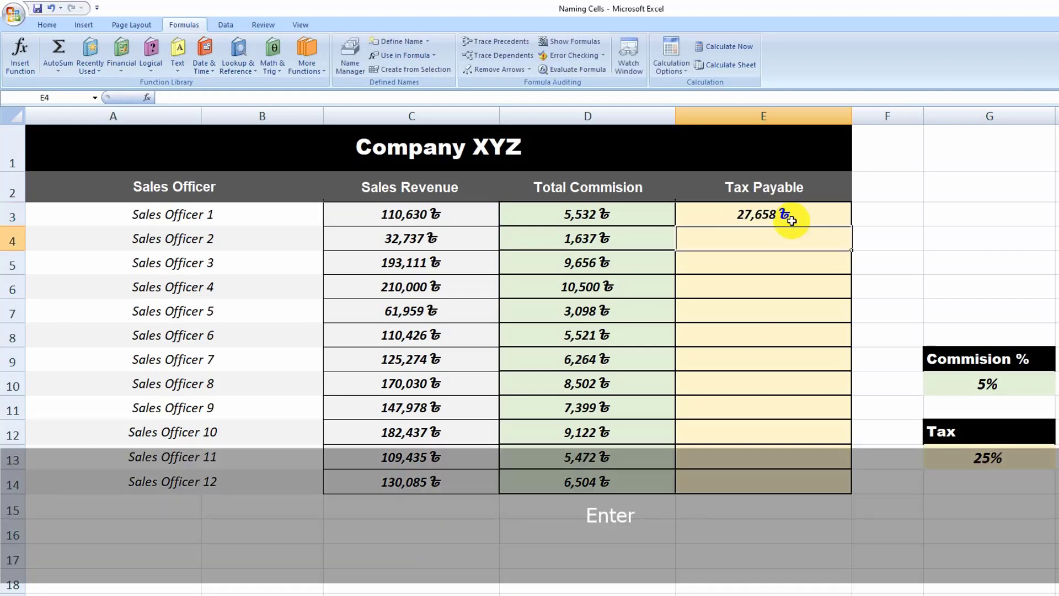
Step: Fill the Tax Payable formula from E3 down to E14 and deselect the filled range
click(786, 218)
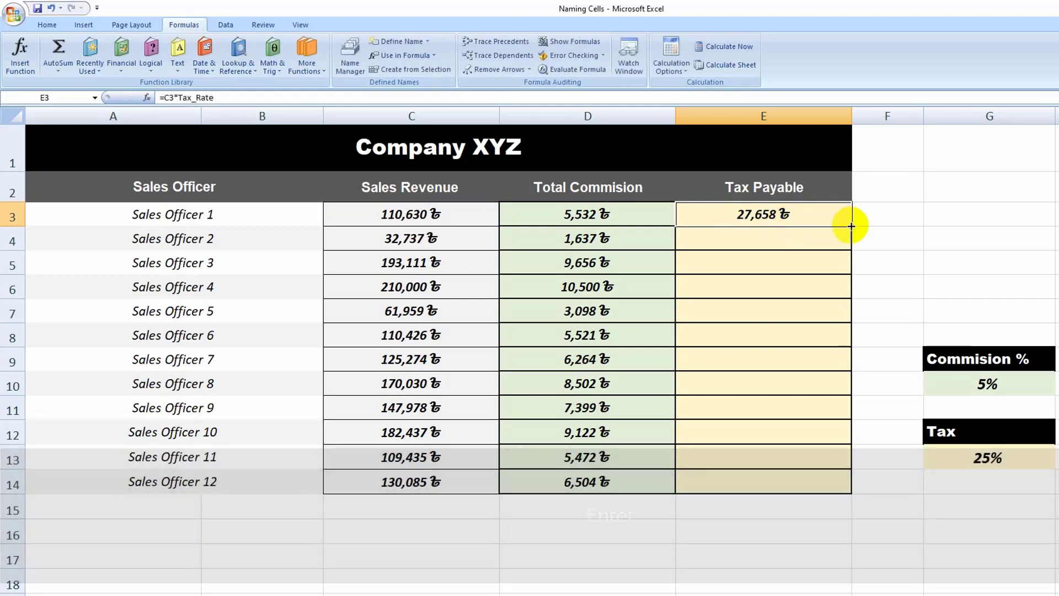
drag(851, 226, 849, 492)
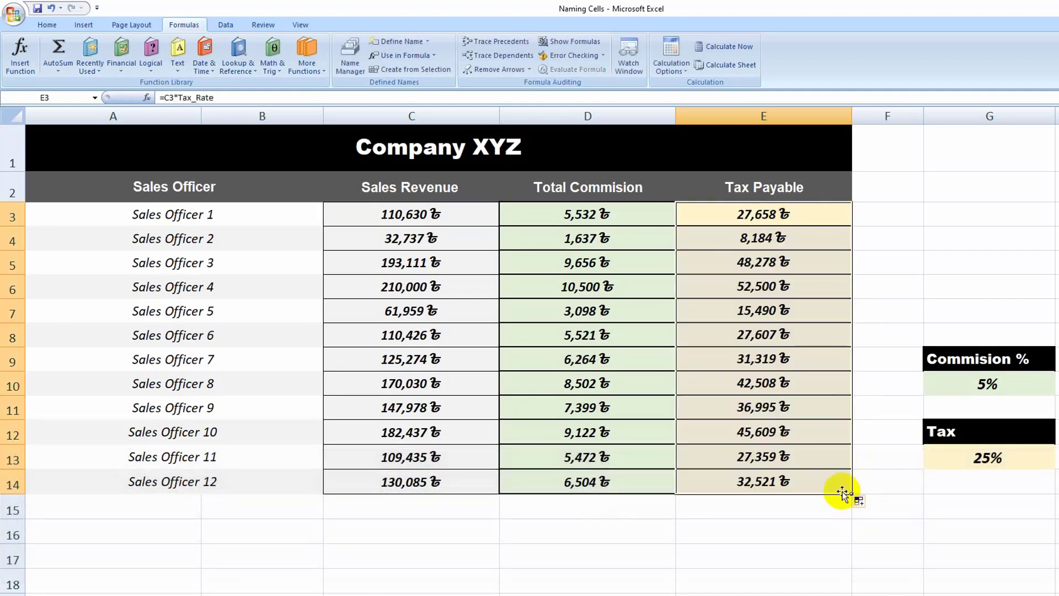
click(894, 337)
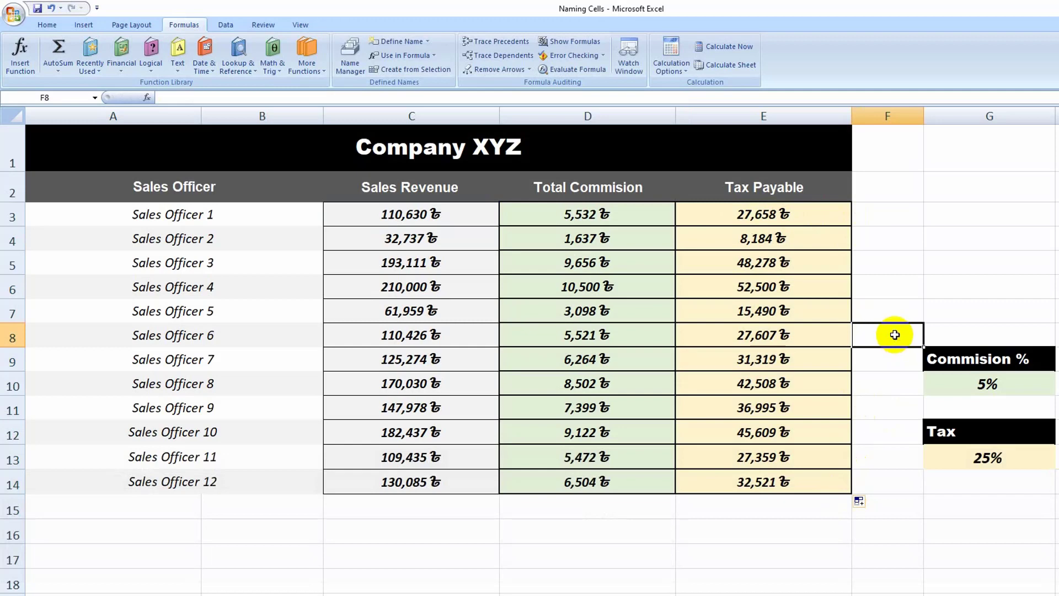
click(890, 366)
click(915, 297)
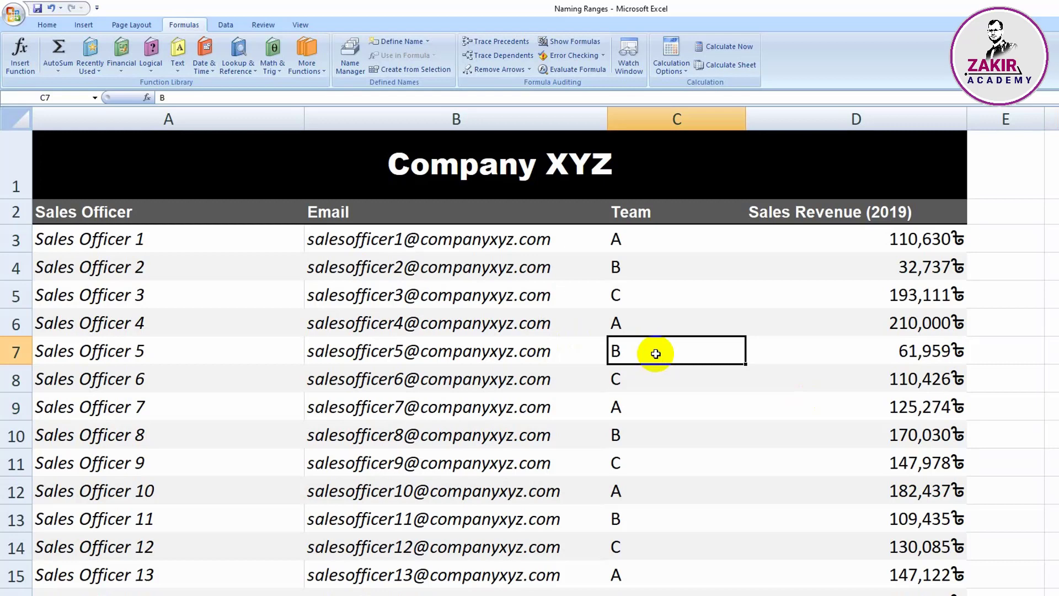
Step: Review the Sales Officer, Email, Team and Sales Revenue (2019) columns of the Company XYZ sales table
click(1049, 418)
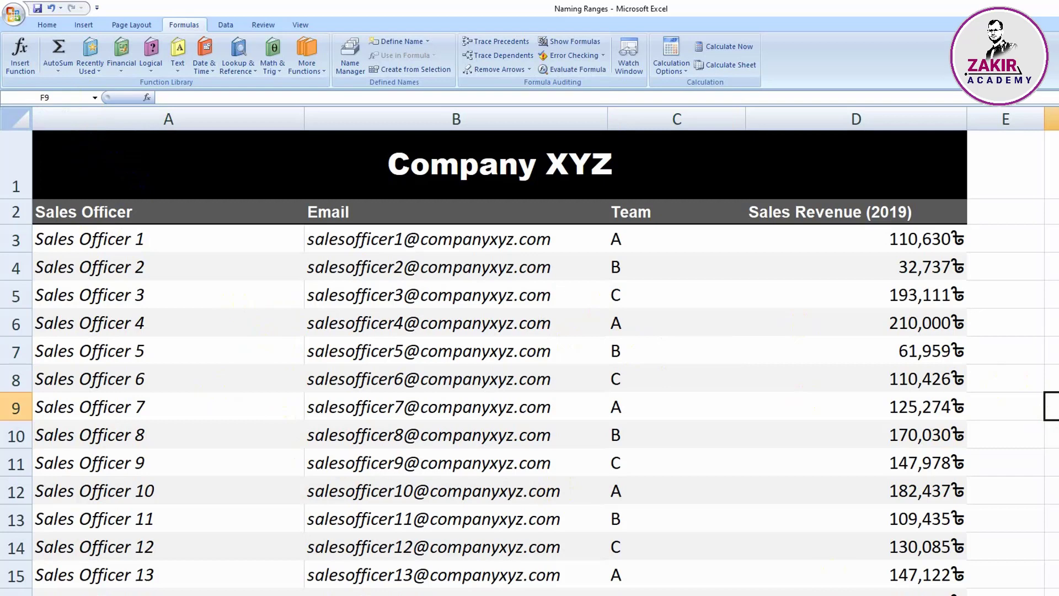
key(Up)
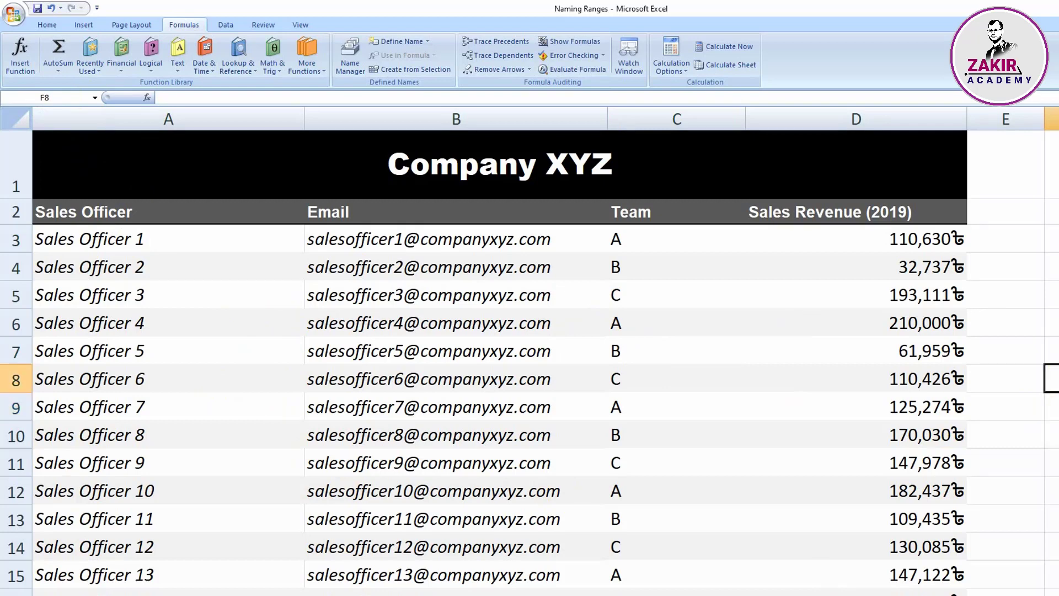
click(511, 240)
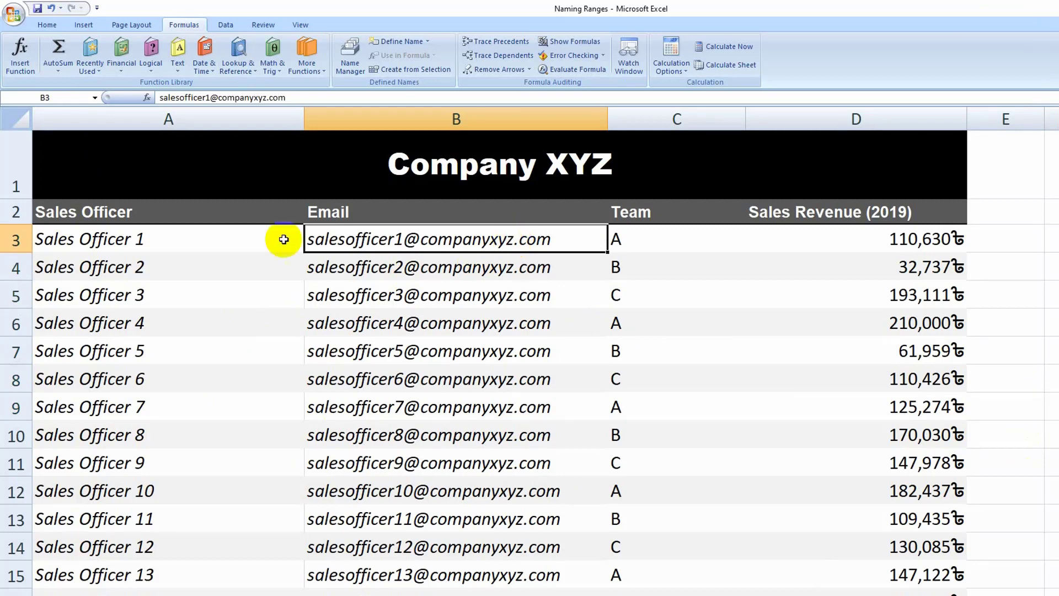
click(142, 240)
click(365, 241)
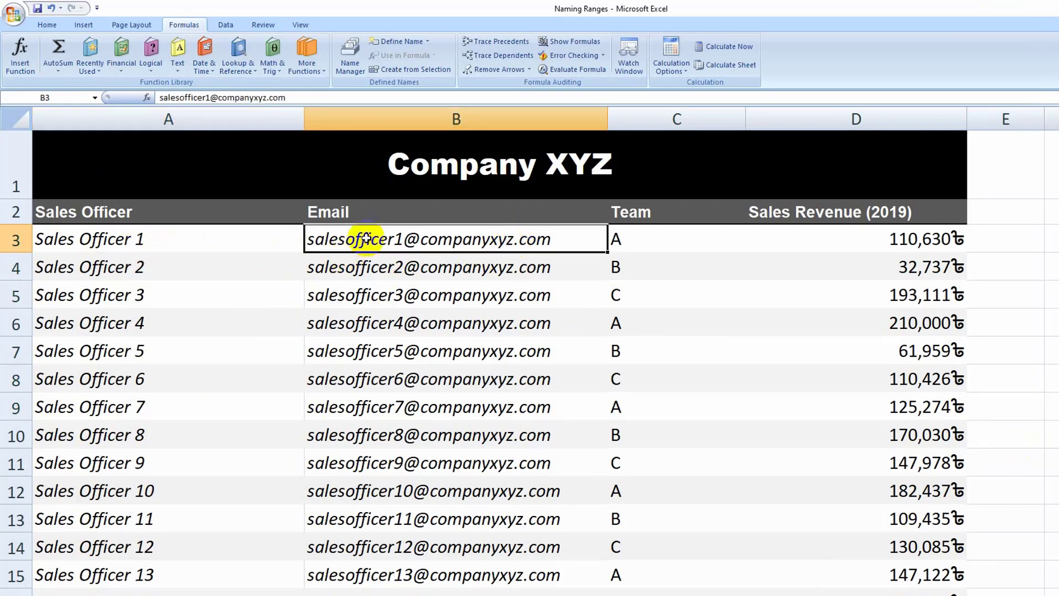
click(661, 245)
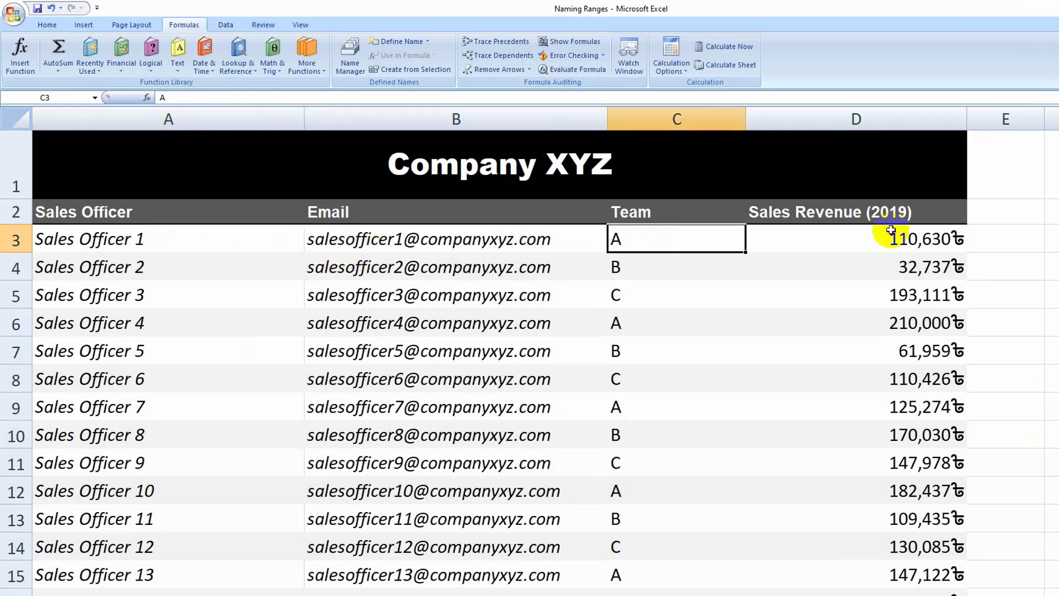
click(846, 228)
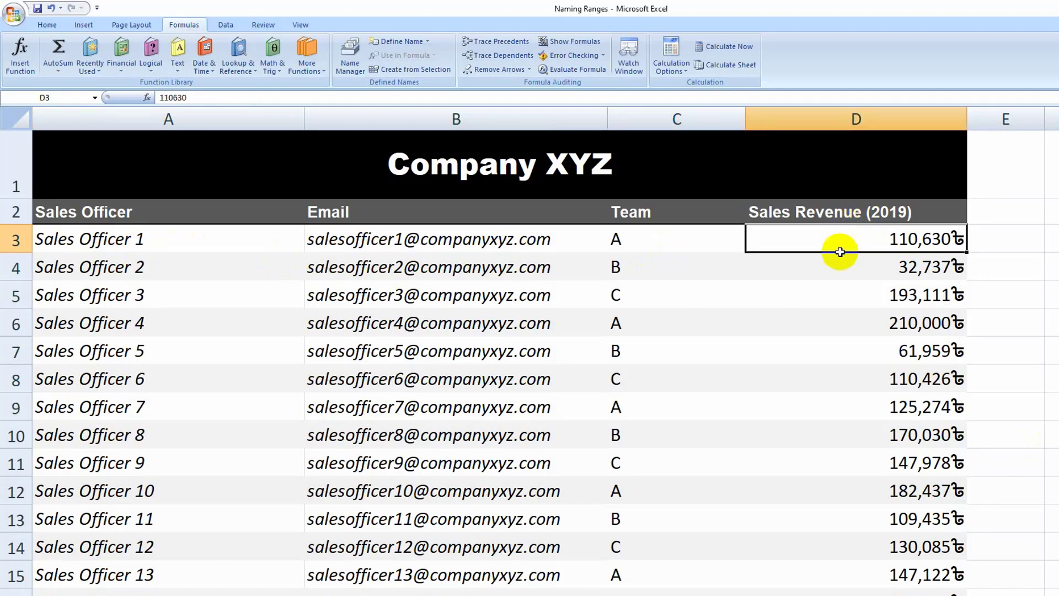
drag(133, 240, 188, 591)
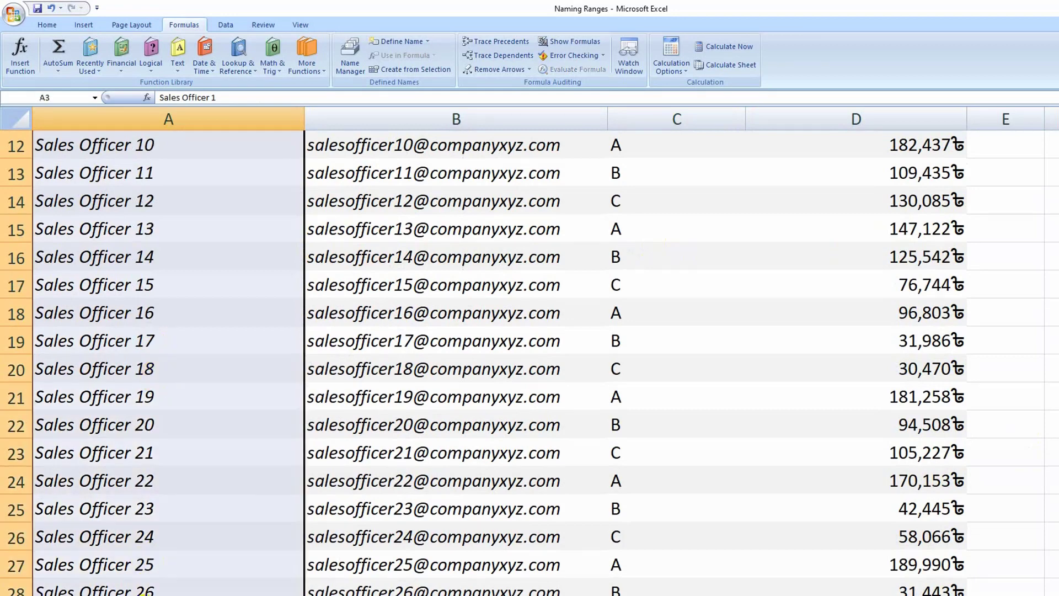
scroll(264, 394, up, 4)
drag(436, 244, 457, 573)
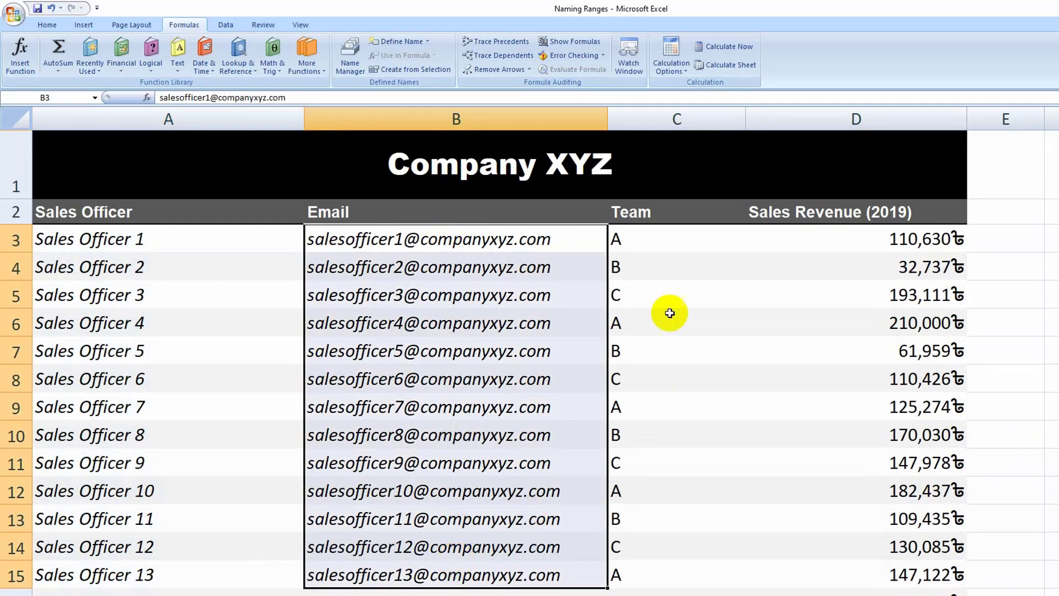
drag(670, 267, 671, 593)
drag(869, 267, 910, 576)
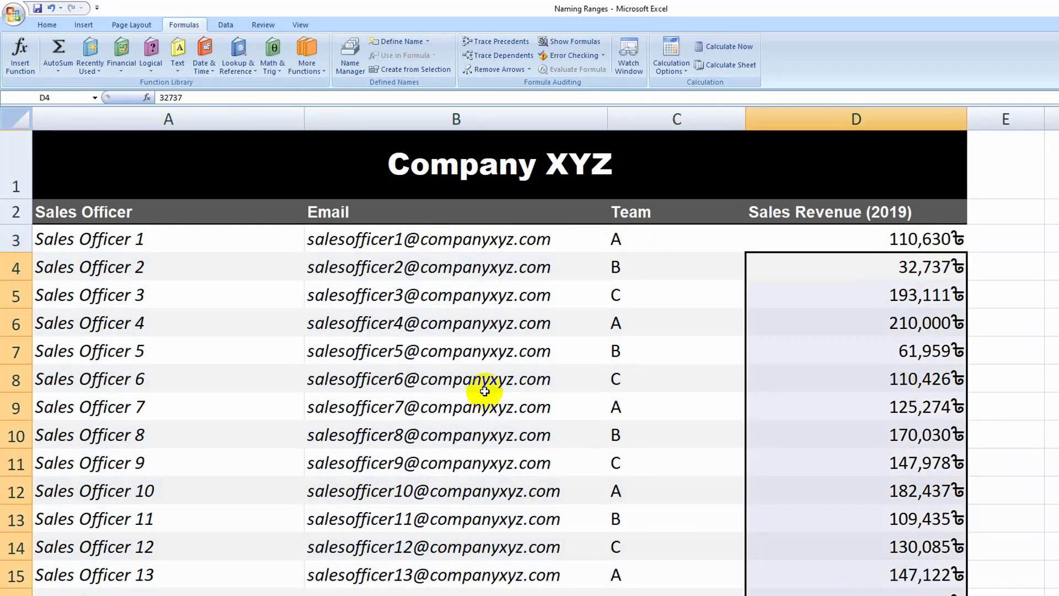
click(479, 383)
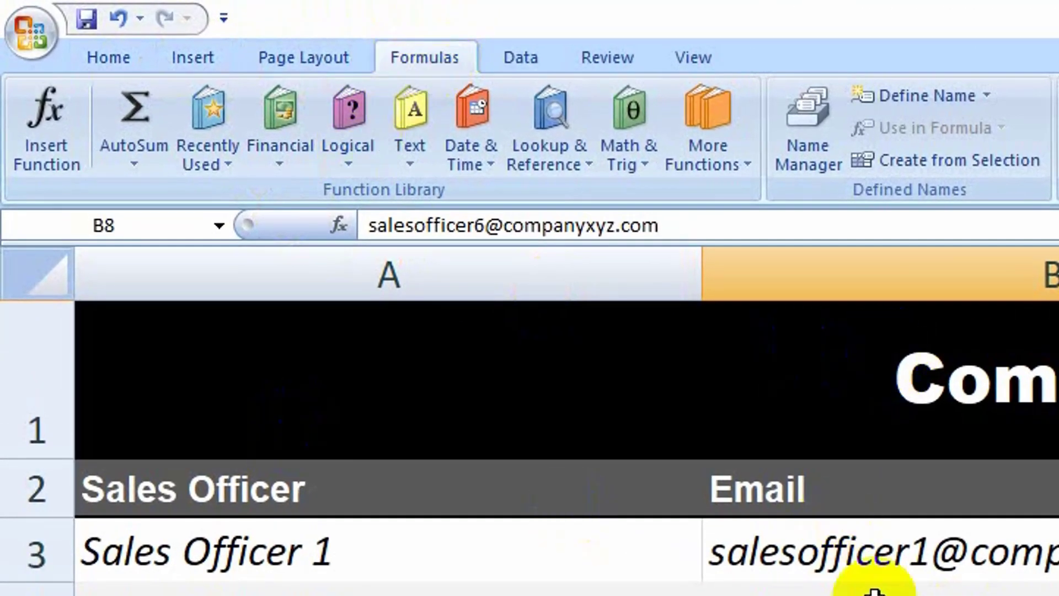
Step: Create named ranges for all columns of the sales table from A2 to its last row, taking the names from the top row only
click(230, 485)
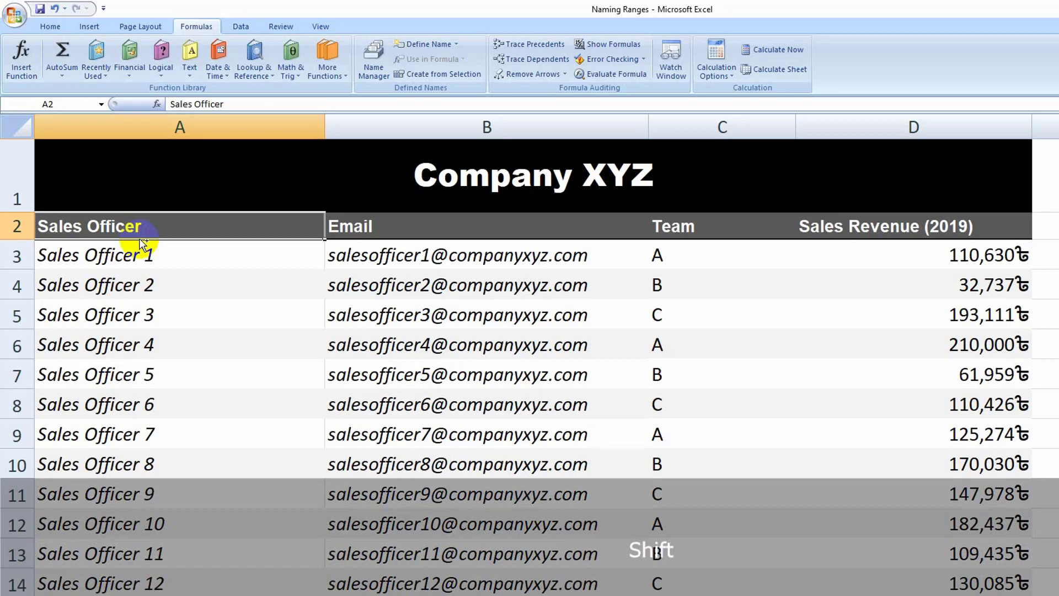
key(ctrl+shift+Right)
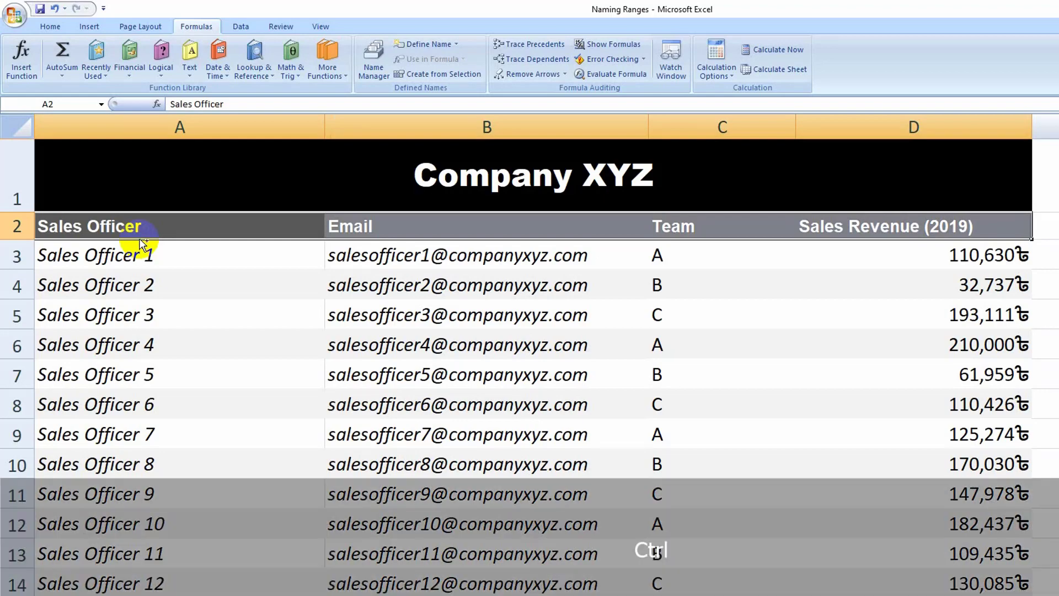
key(ctrl+shift+Down)
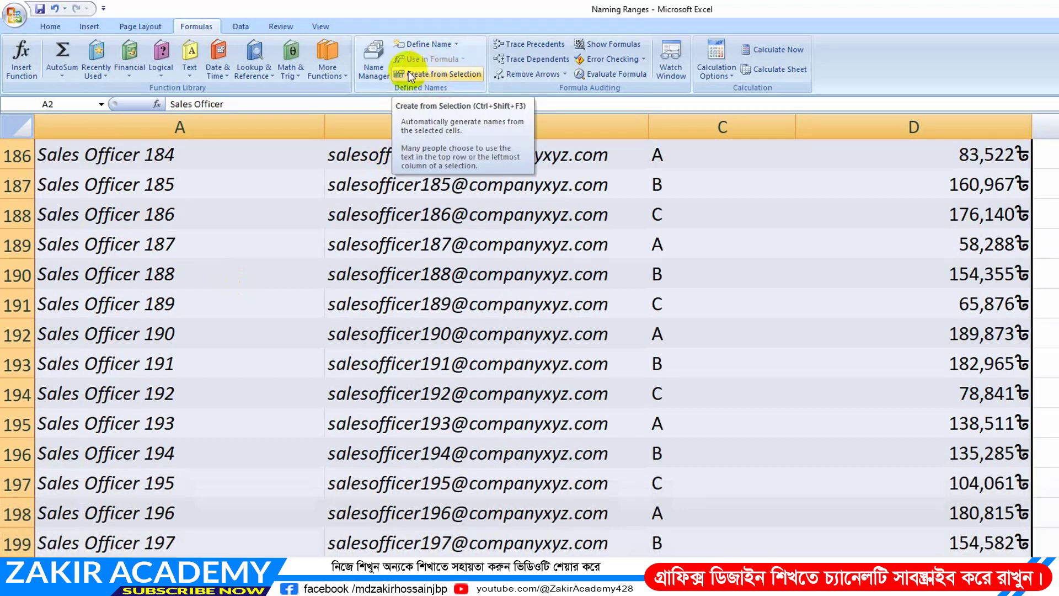
click(438, 75)
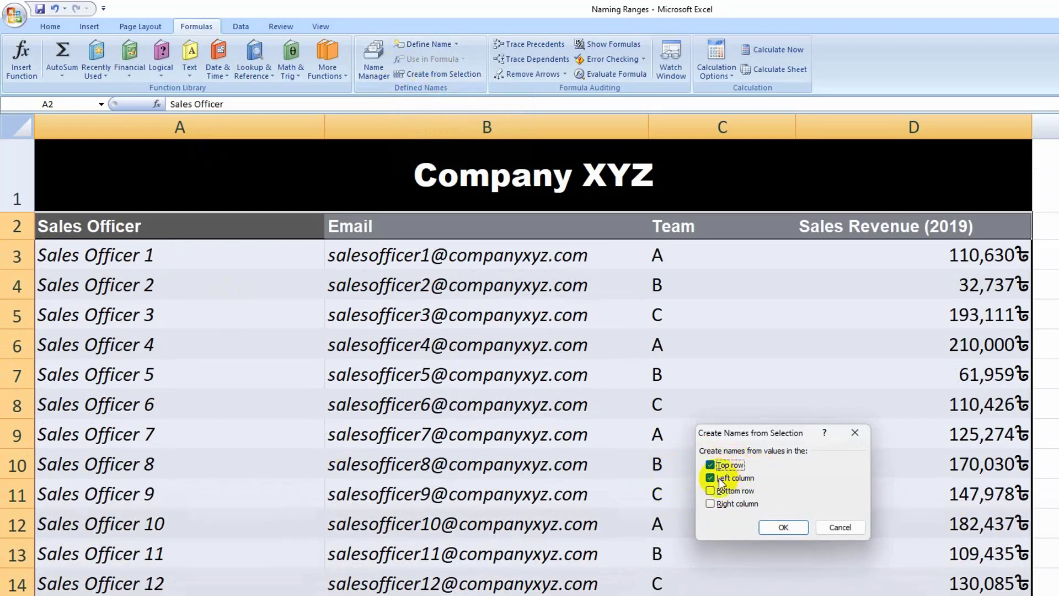
click(710, 478)
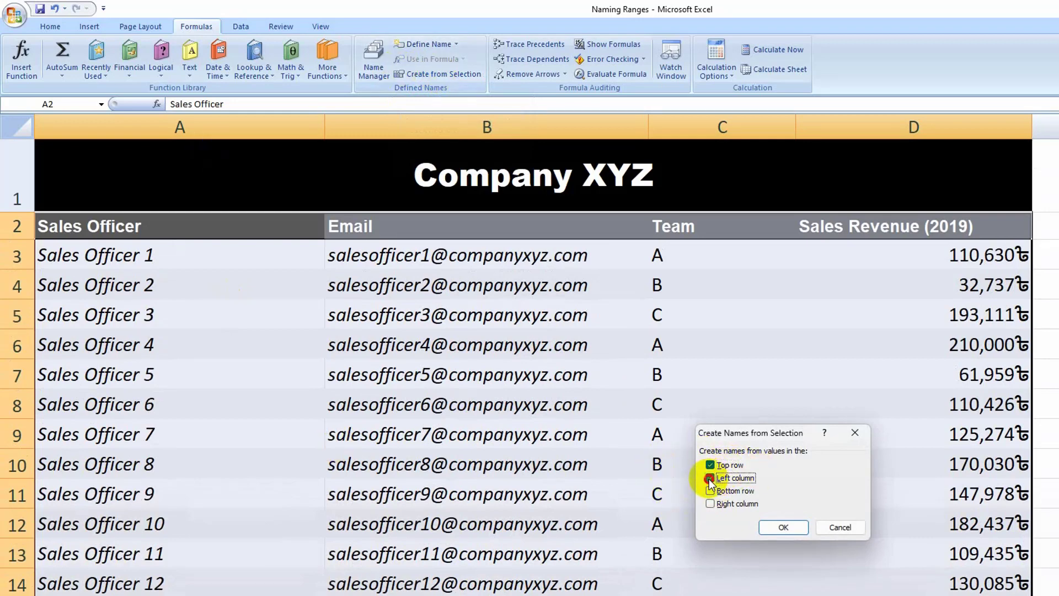
click(783, 527)
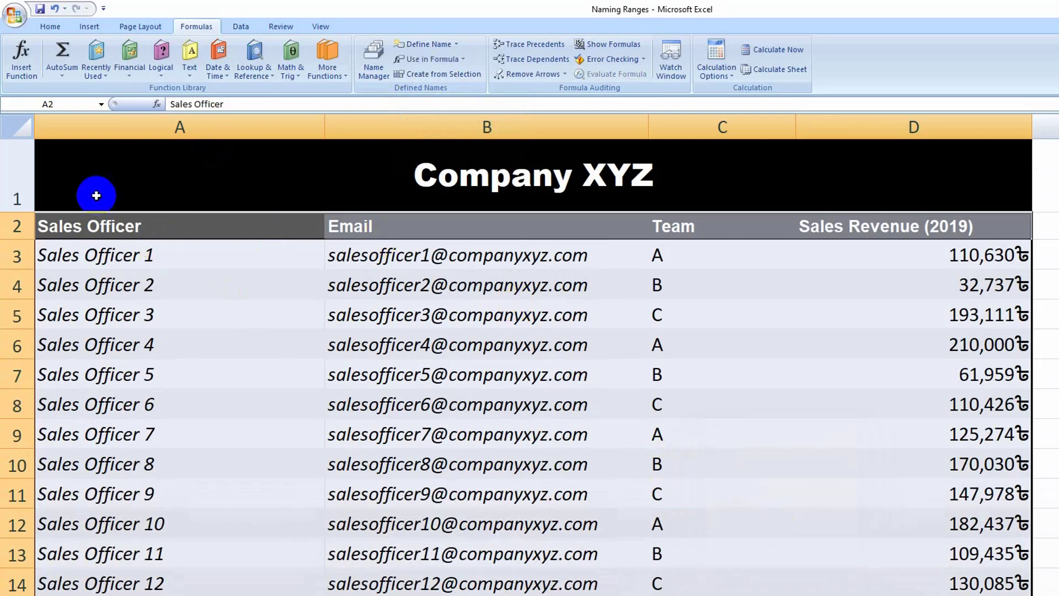
Step: Go to the named ranges Email and Sales_Officer to check which cells each name covers
click(101, 104)
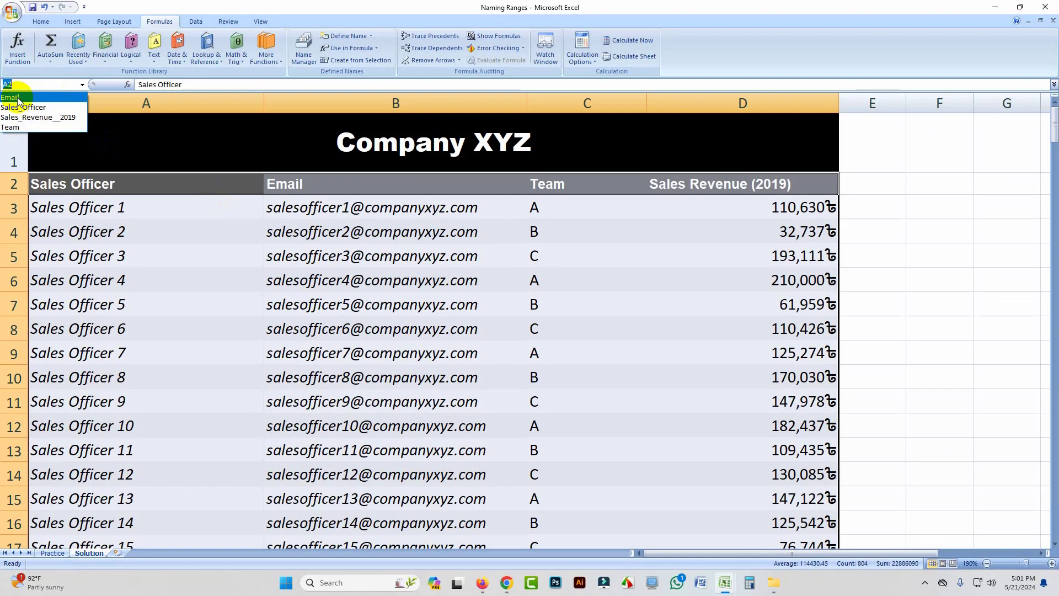
click(16, 98)
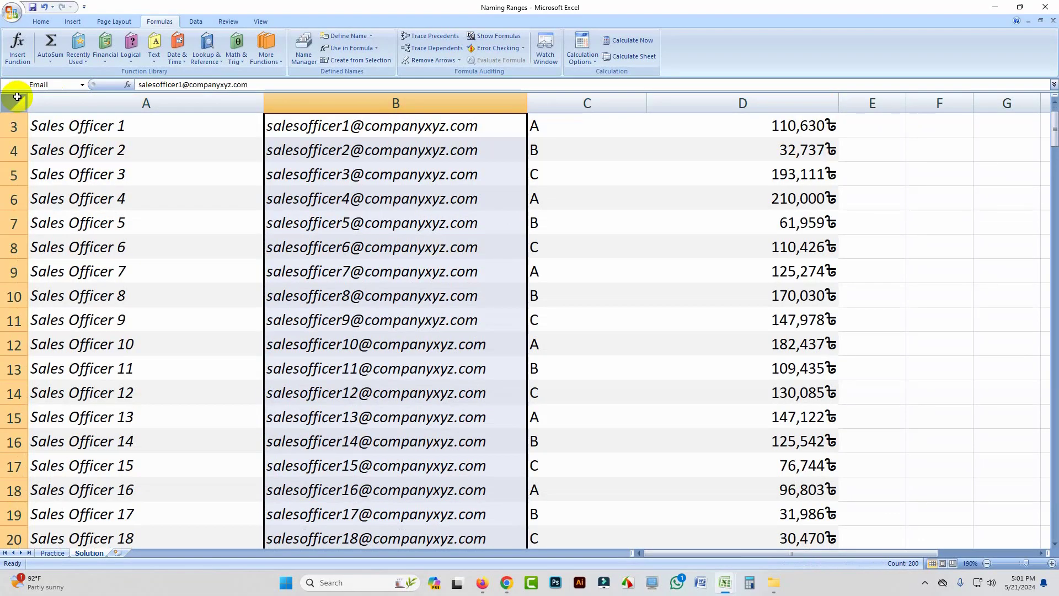
scroll(408, 177, up, 1)
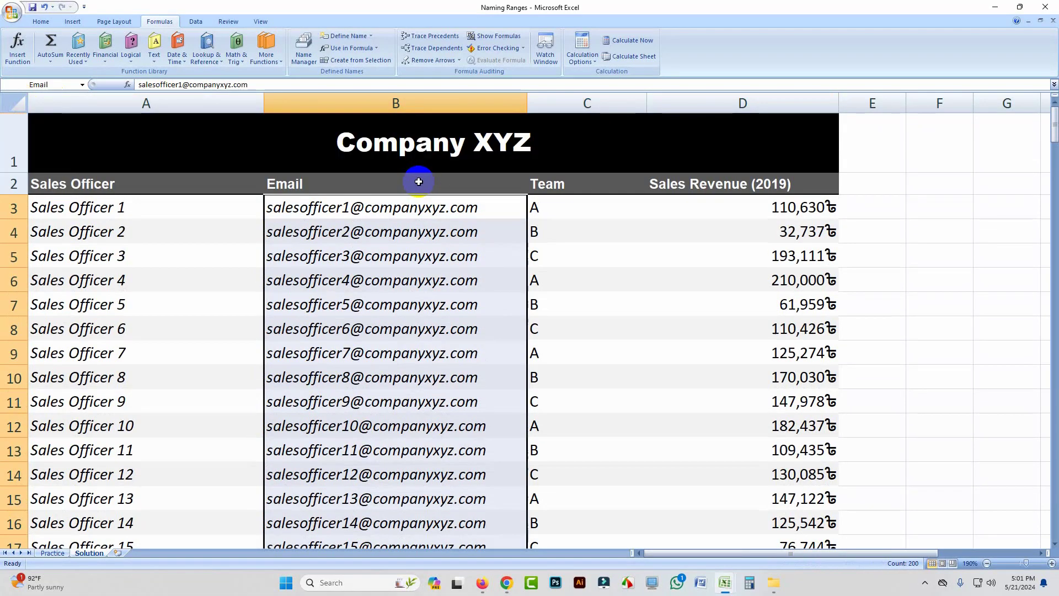
click(81, 84)
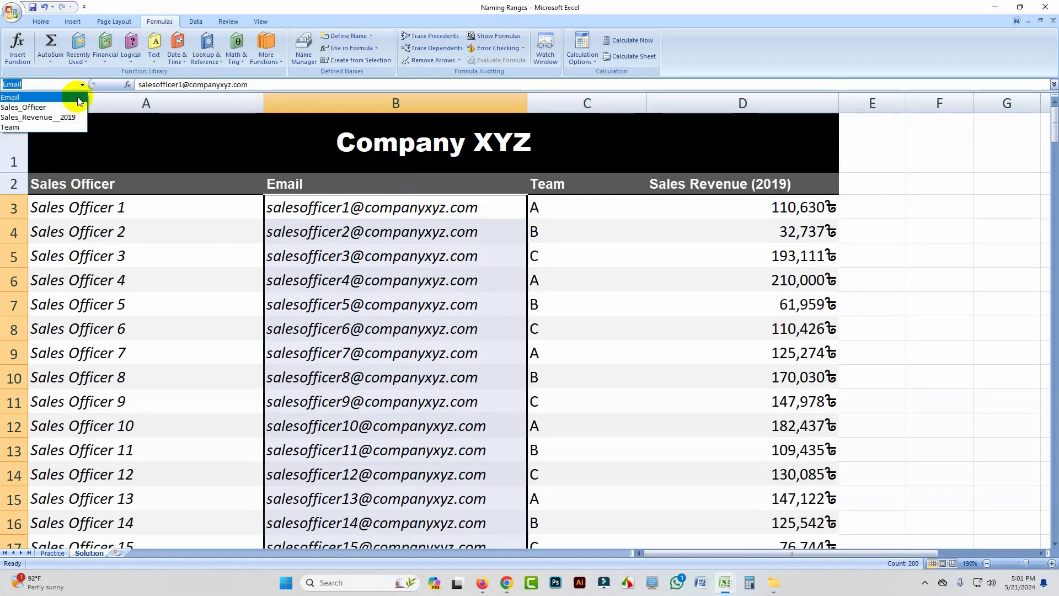
click(34, 108)
scroll(150, 228, up, 1)
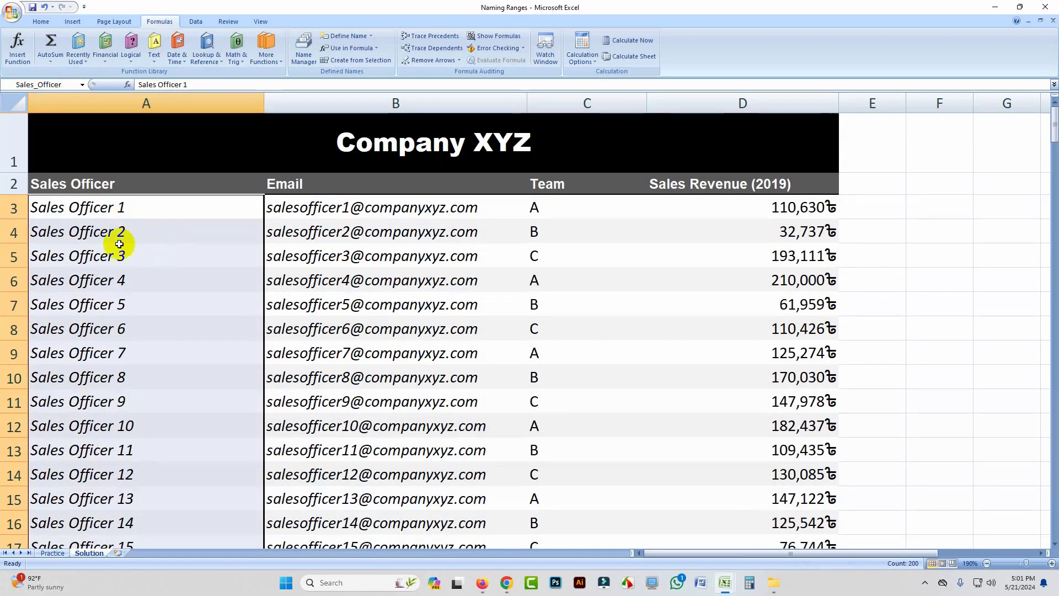
click(83, 85)
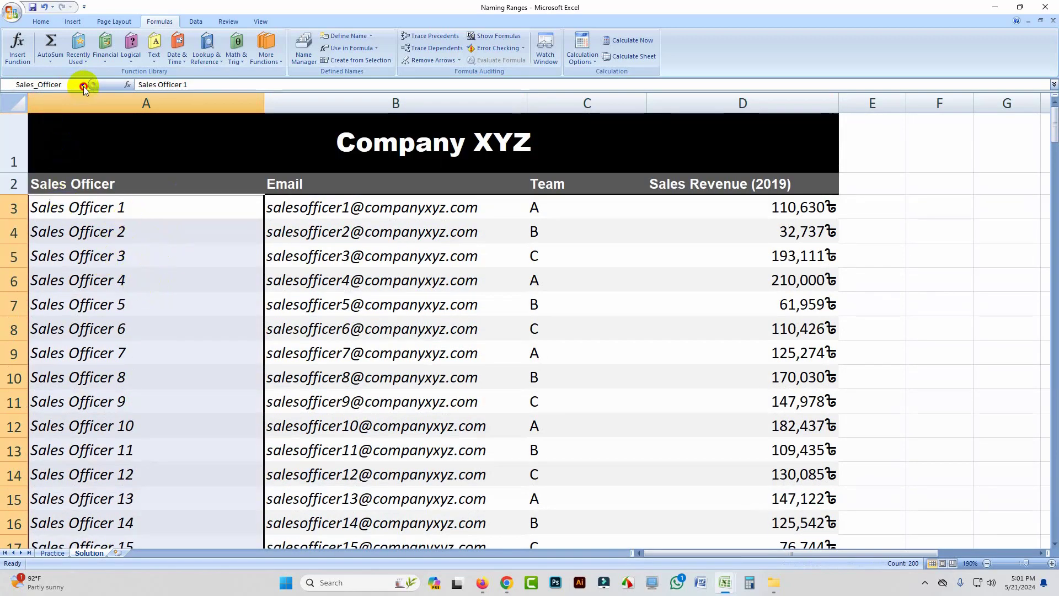
click(33, 110)
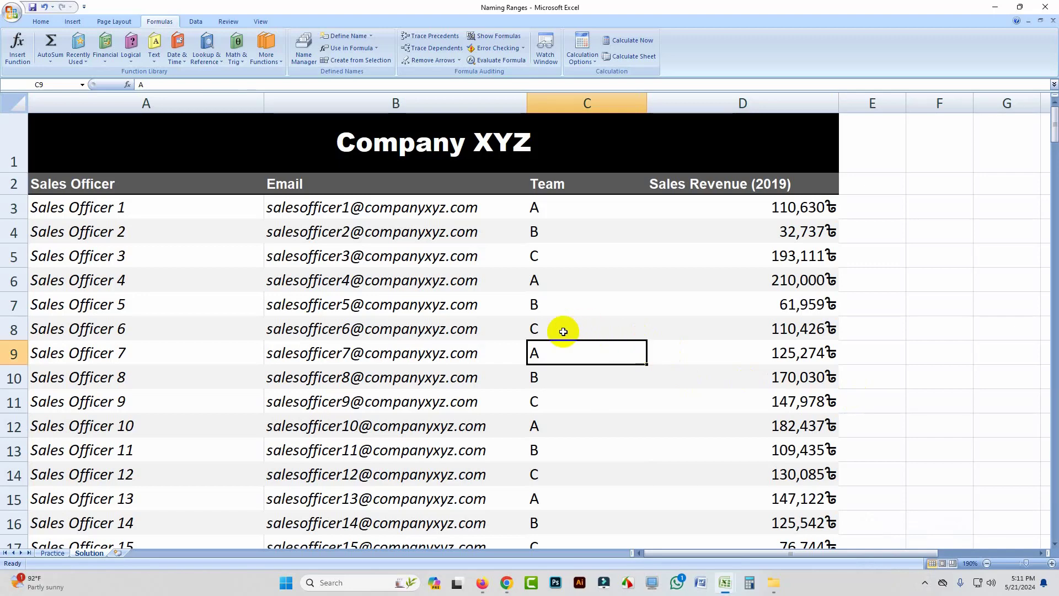
Step: Select the named ranges Email, Sales_Officer, Sales_Revenue__2019 and Team in turn to check their cells
click(82, 85)
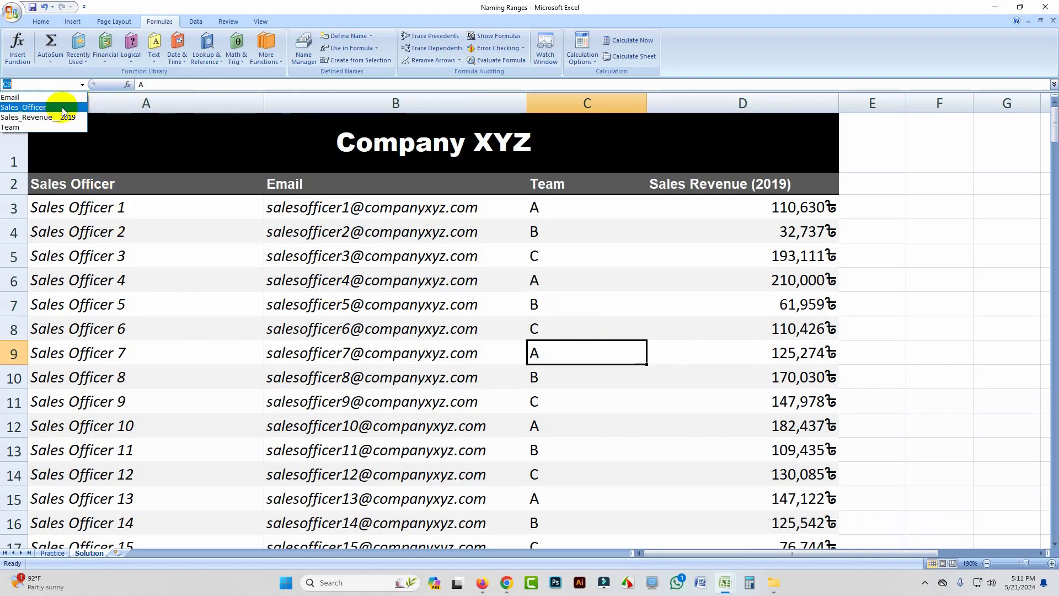
click(56, 97)
click(82, 85)
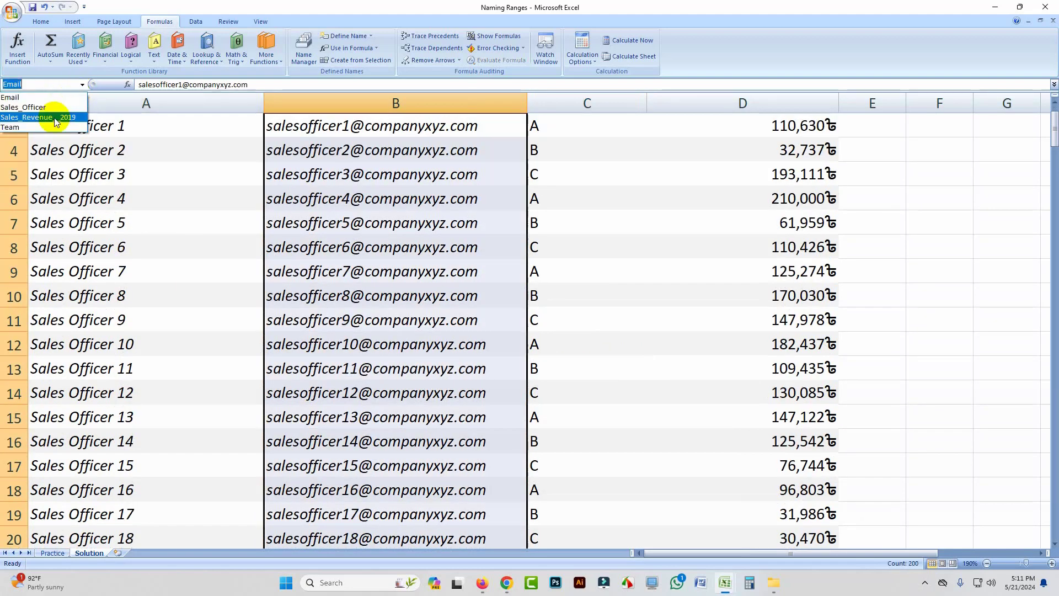
click(55, 107)
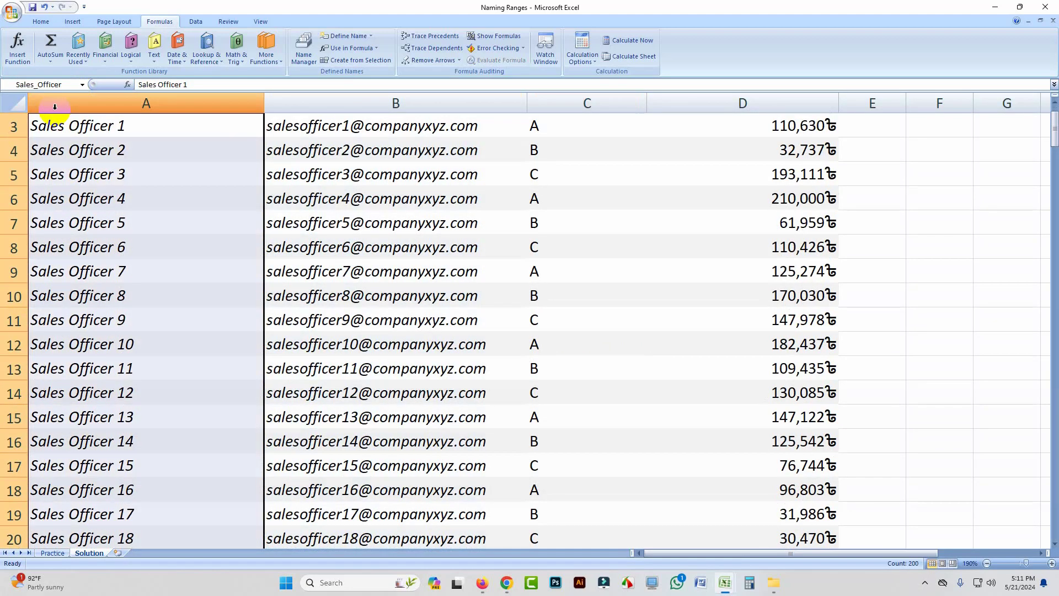
click(82, 84)
click(31, 111)
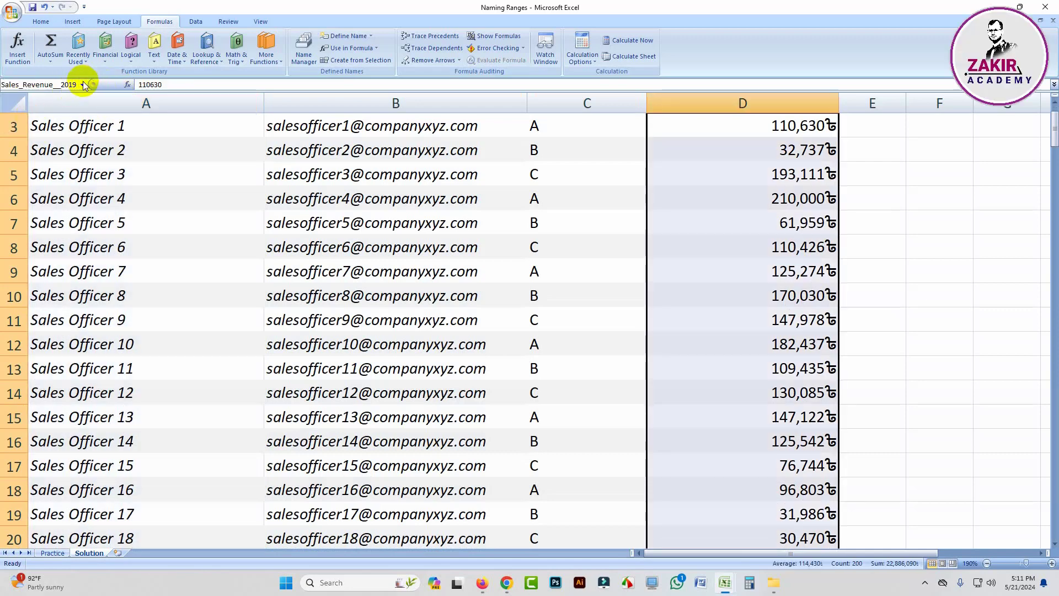
click(82, 85)
click(34, 125)
scroll(441, 223, up, 1)
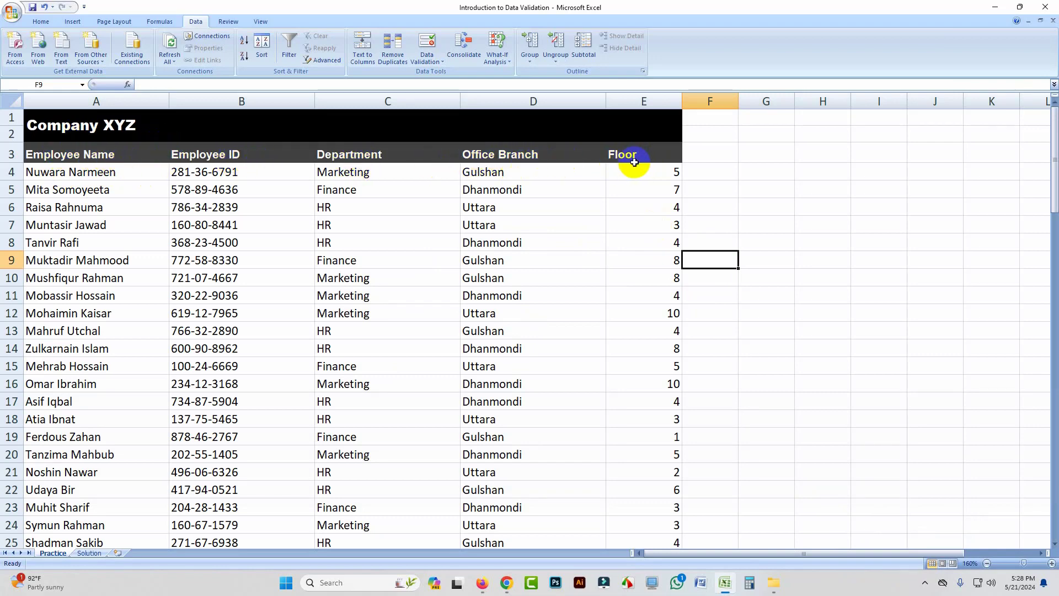
Step: Examine the Employee ID and Floor columns on the Practice sheet of the Introduction to Data Validation workbook
drag(656, 173, 670, 331)
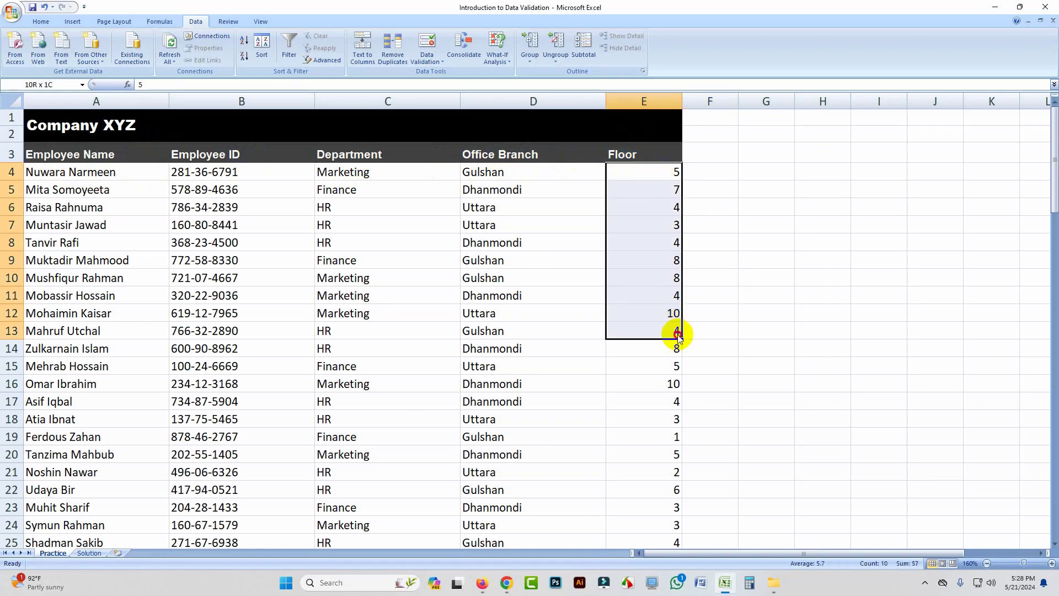
drag(223, 154, 236, 331)
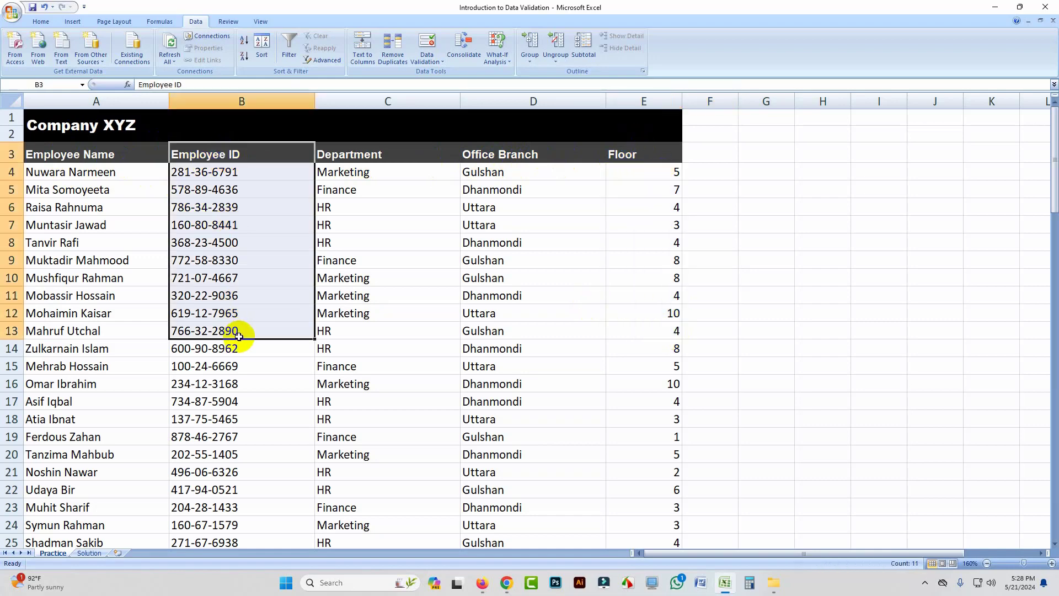
drag(645, 154, 680, 297)
drag(230, 171, 270, 366)
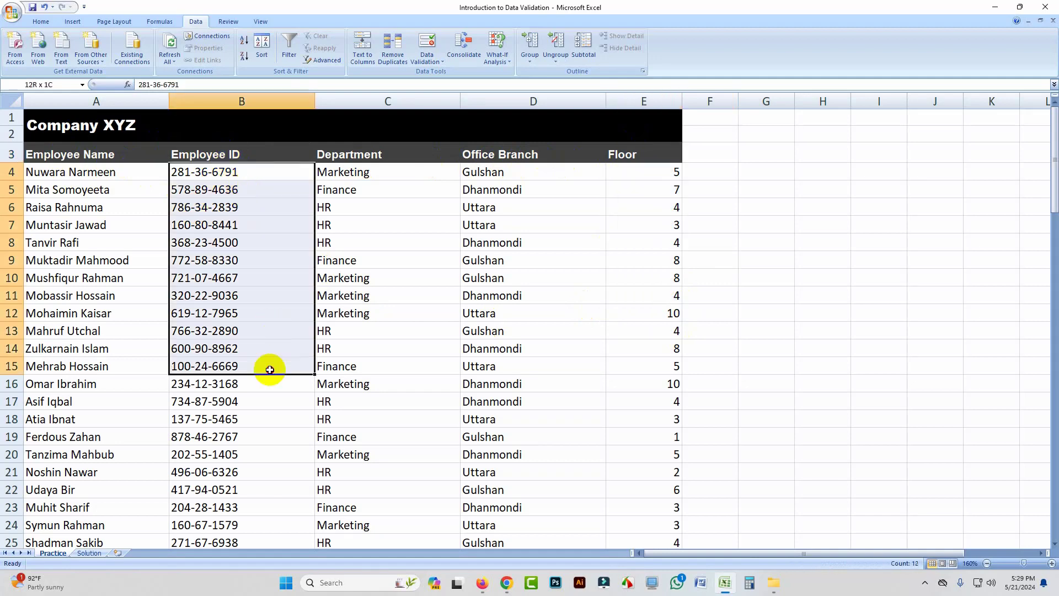
drag(651, 171, 669, 331)
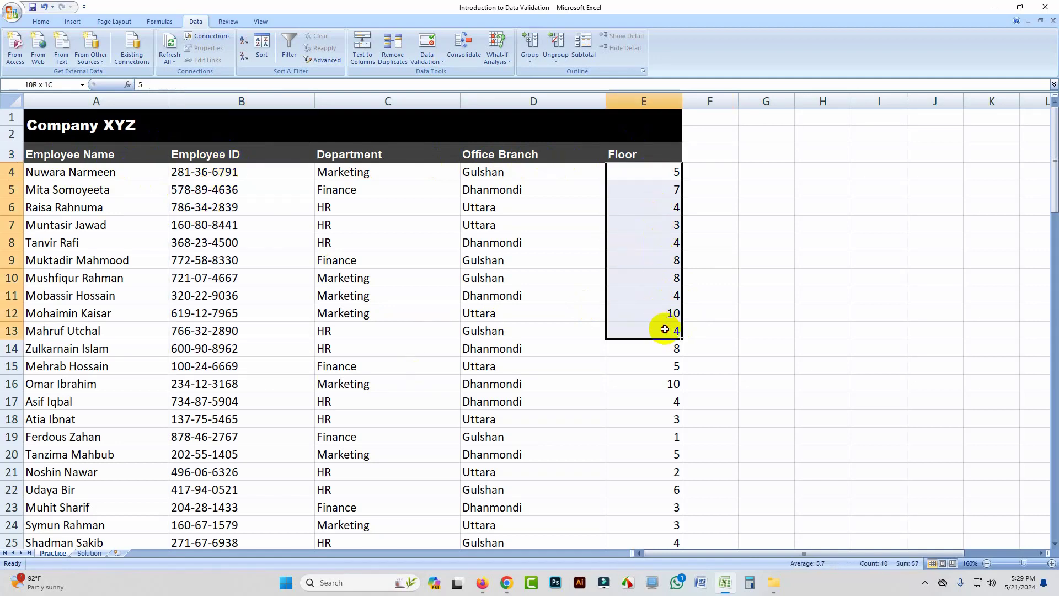
click(749, 230)
drag(656, 156, 679, 290)
click(714, 172)
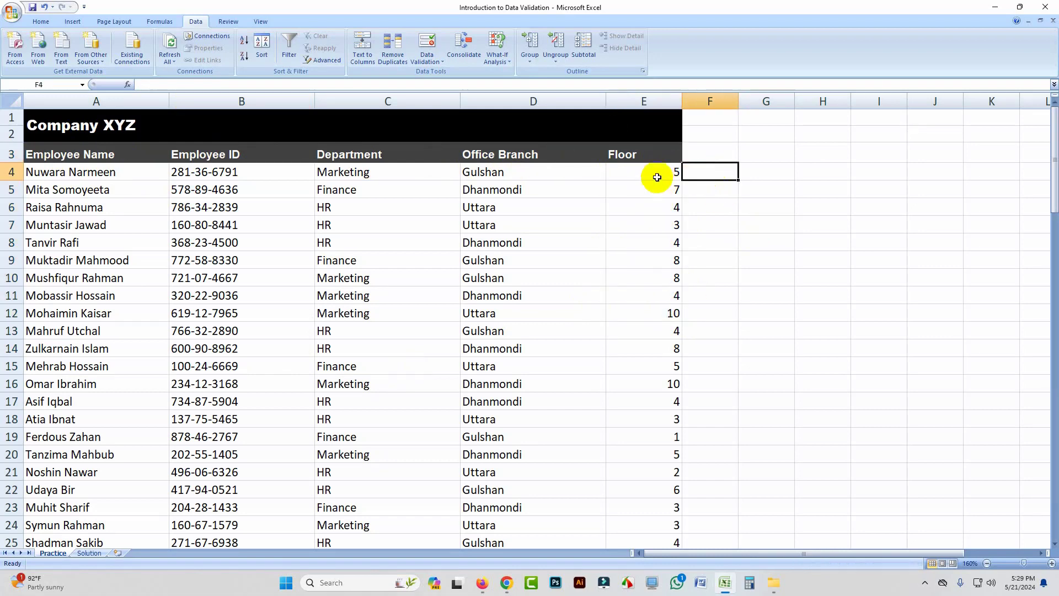
drag(652, 178, 672, 391)
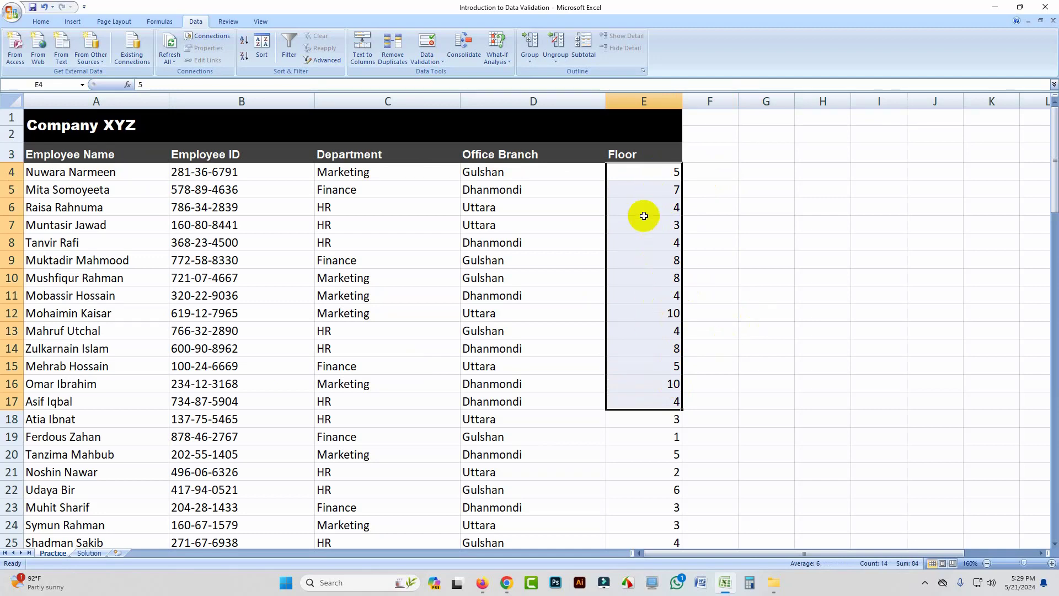
click(647, 175)
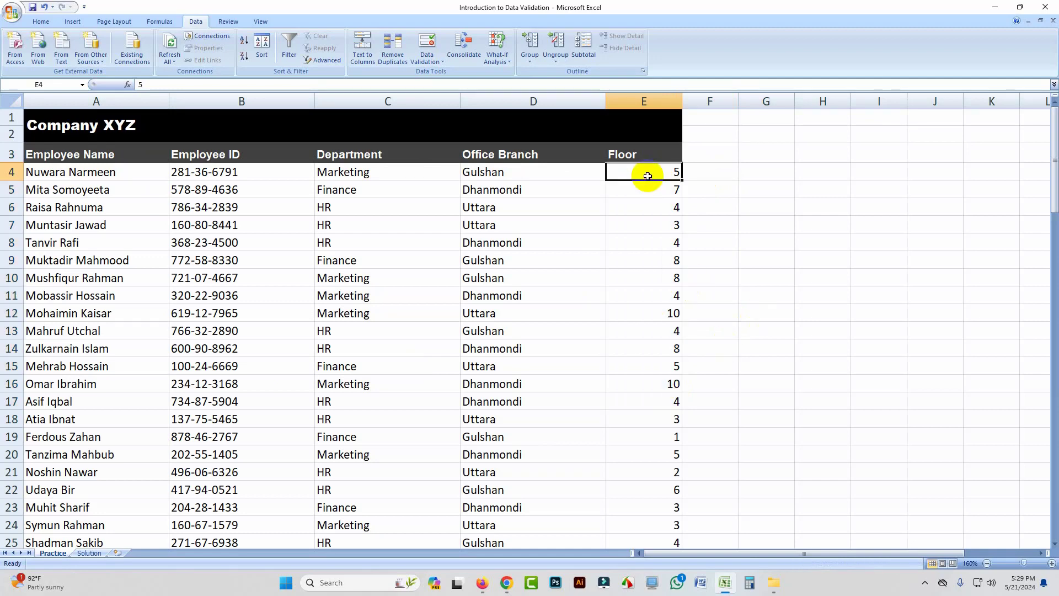
Step: Change the Floor value in cell E12 to 11
drag(647, 176, 669, 436)
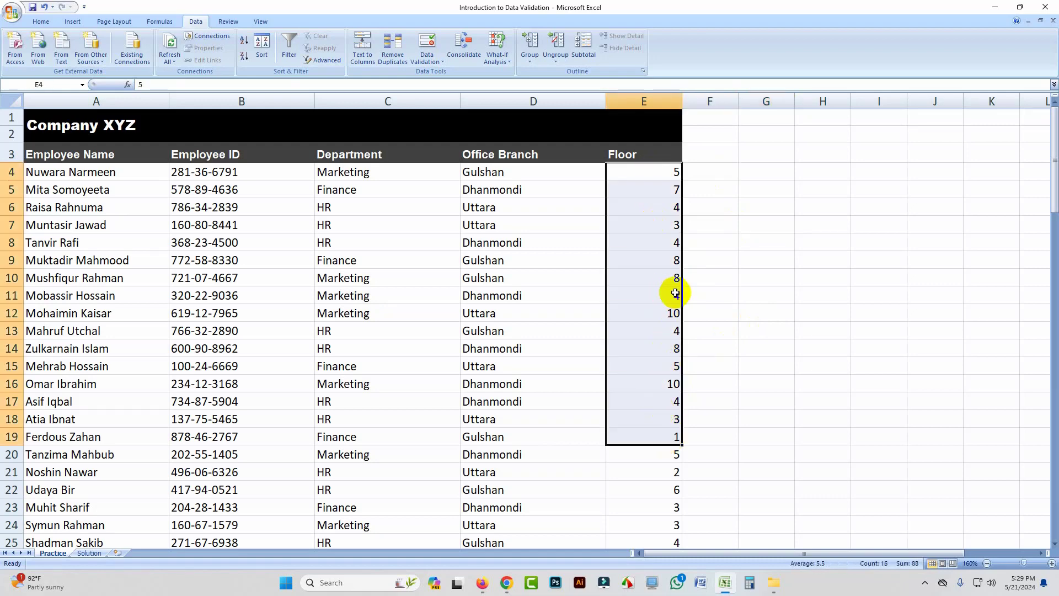
click(704, 205)
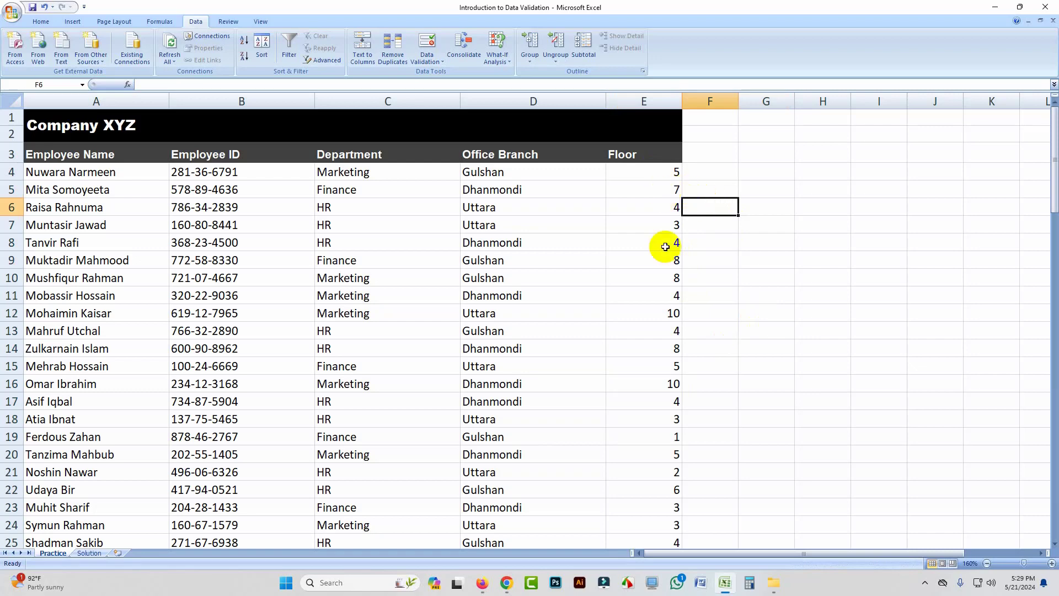
click(670, 313)
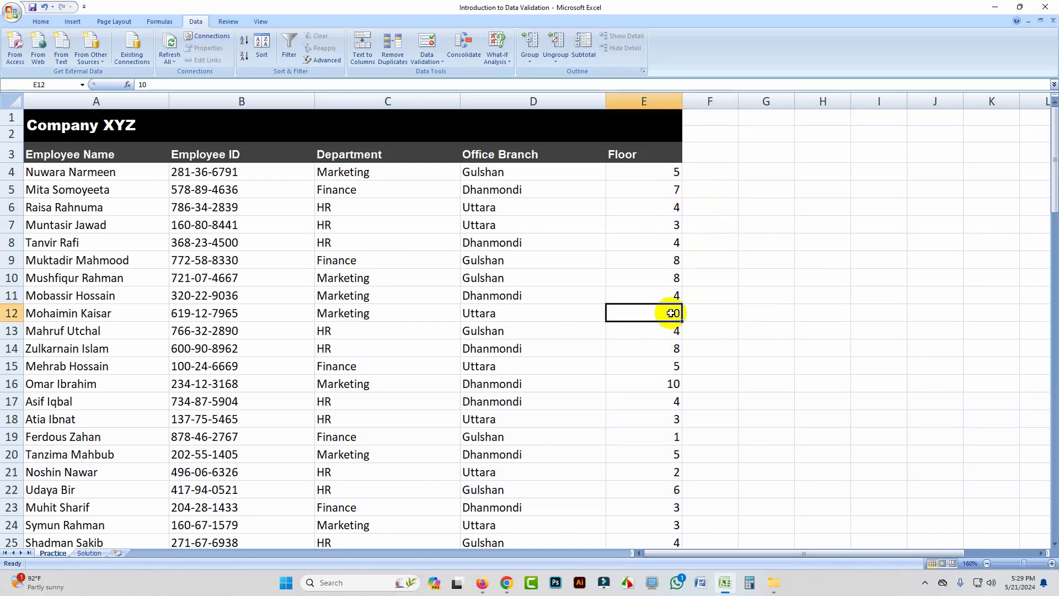
double_click(670, 313)
double_click(675, 314)
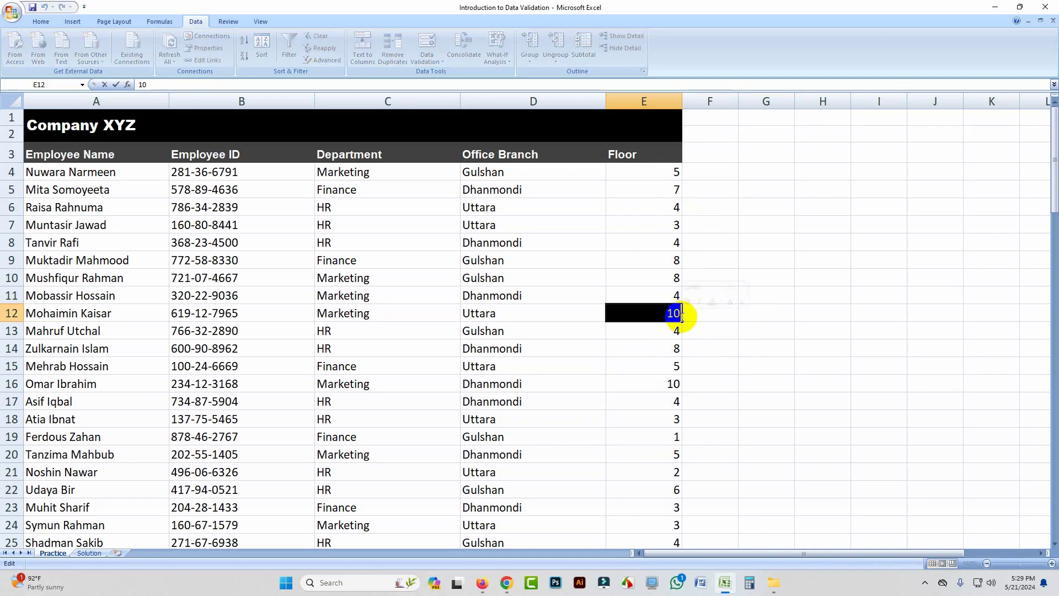
text(11)
click(753, 313)
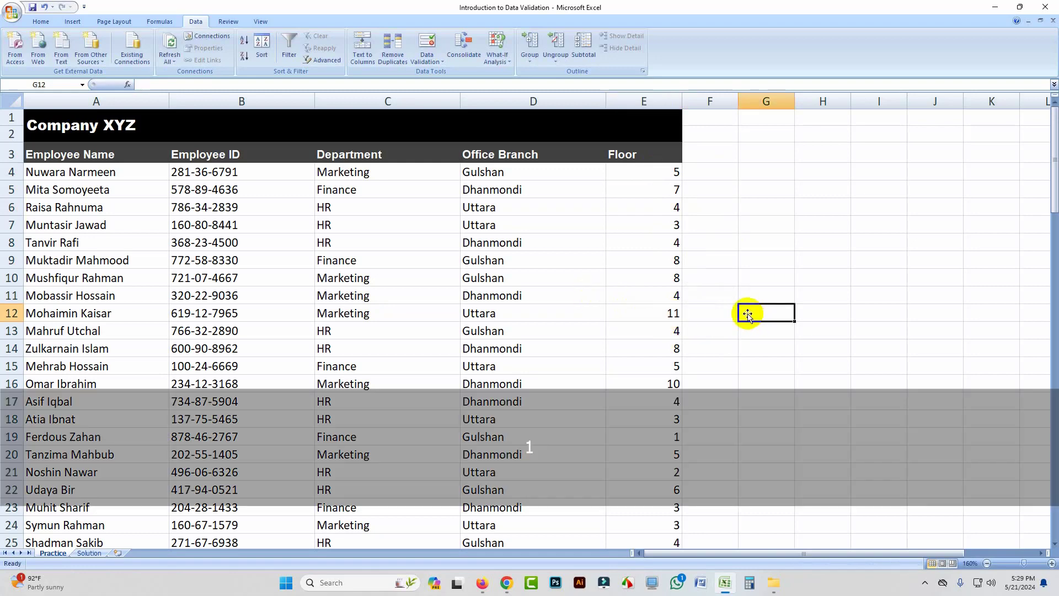
drag(665, 172, 663, 387)
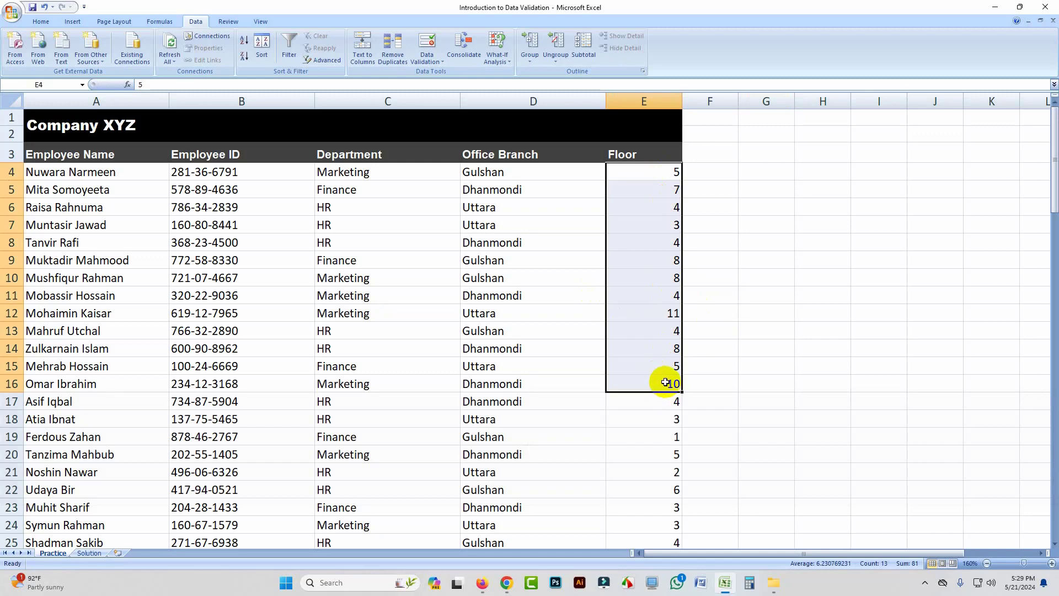
click(722, 278)
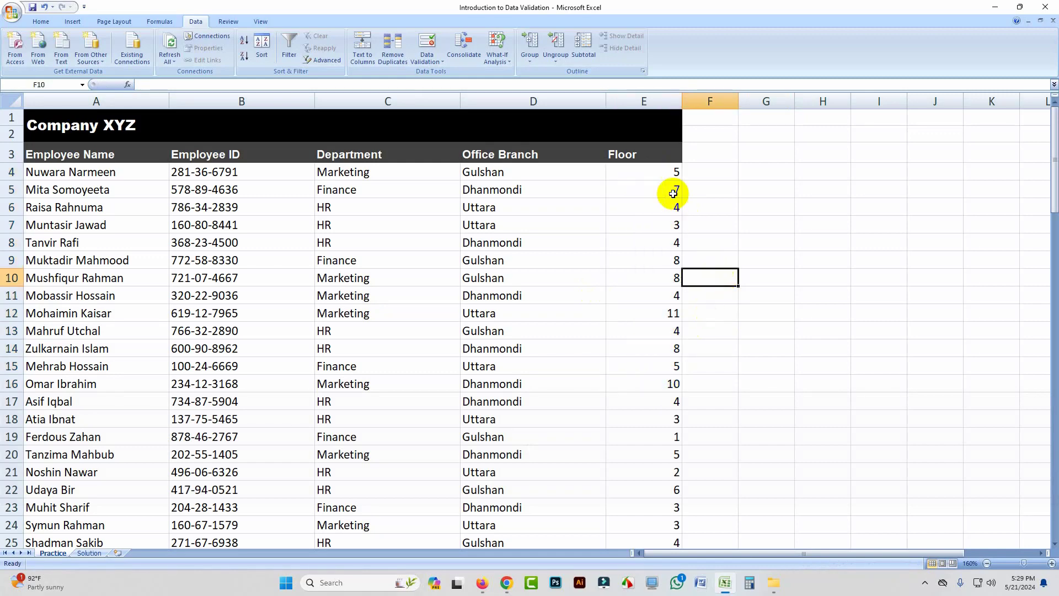
click(658, 171)
drag(658, 170, 643, 418)
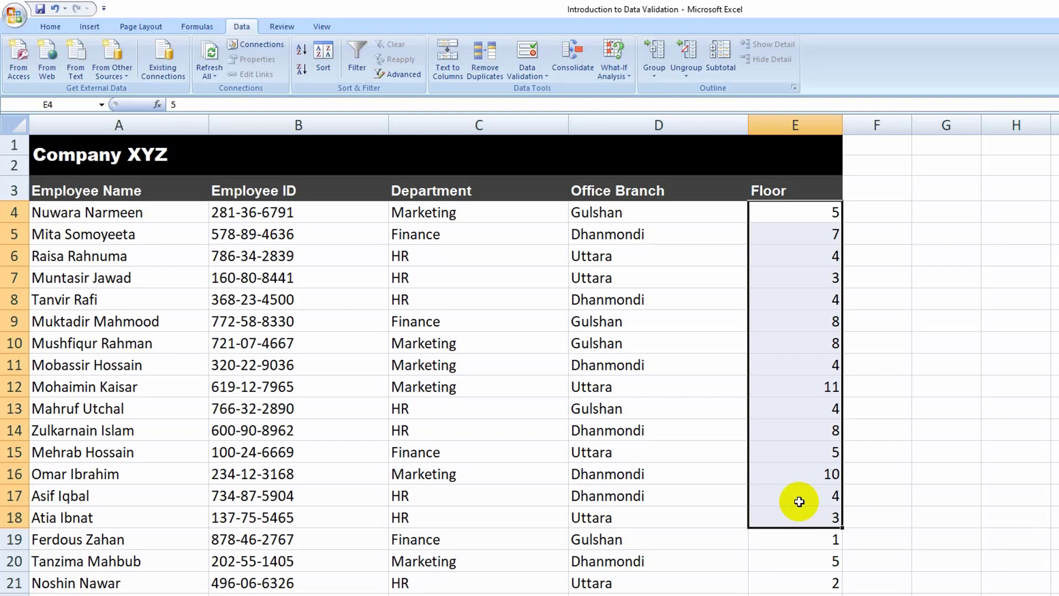
click(877, 299)
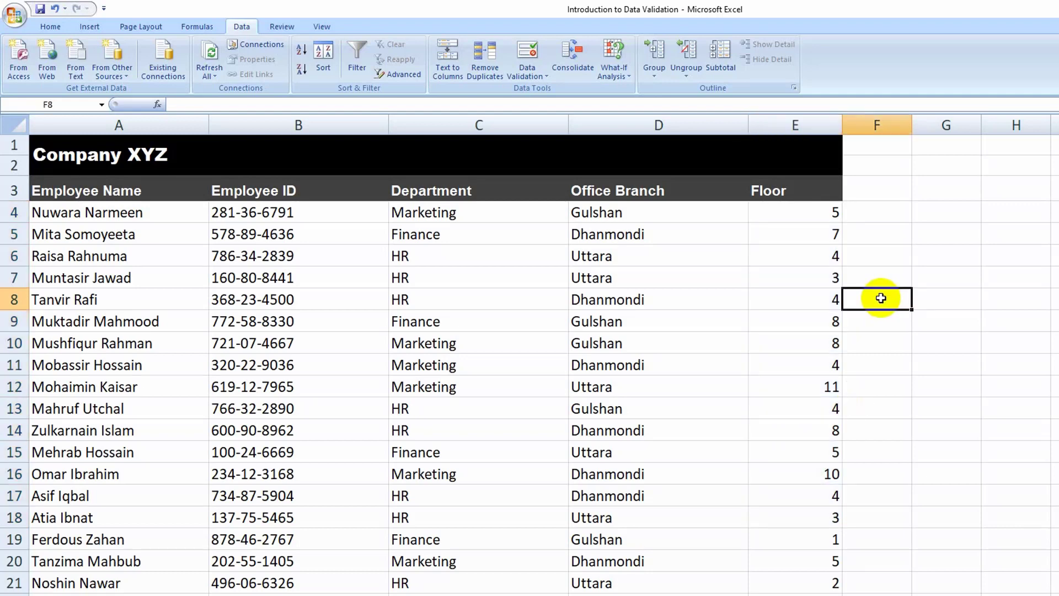
Step: Select all Floor values from E4 to the last row and open the Data Validation settings for them
click(801, 216)
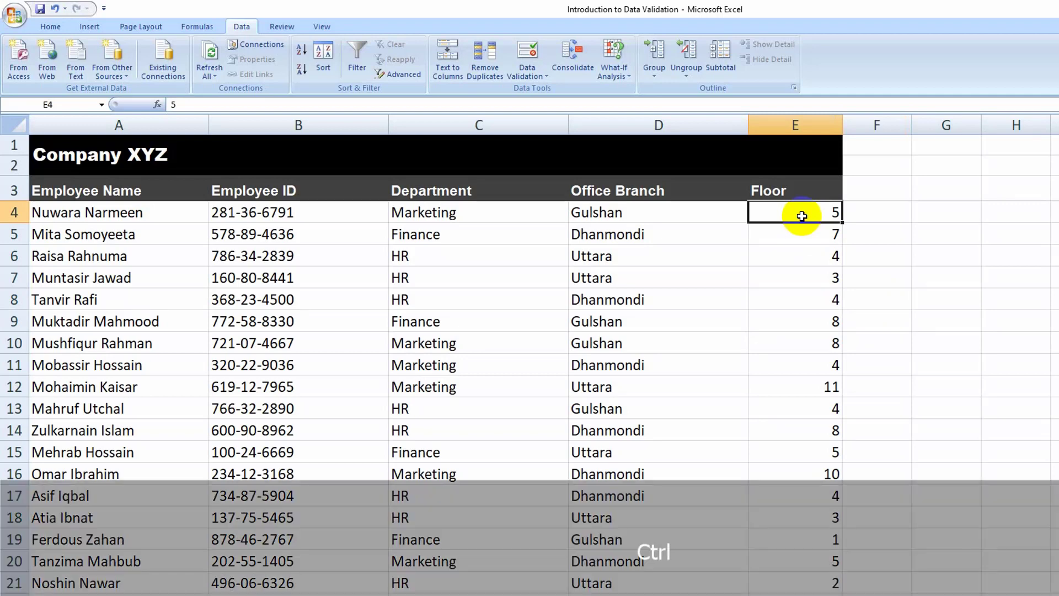
key(ctrl+shift+Down)
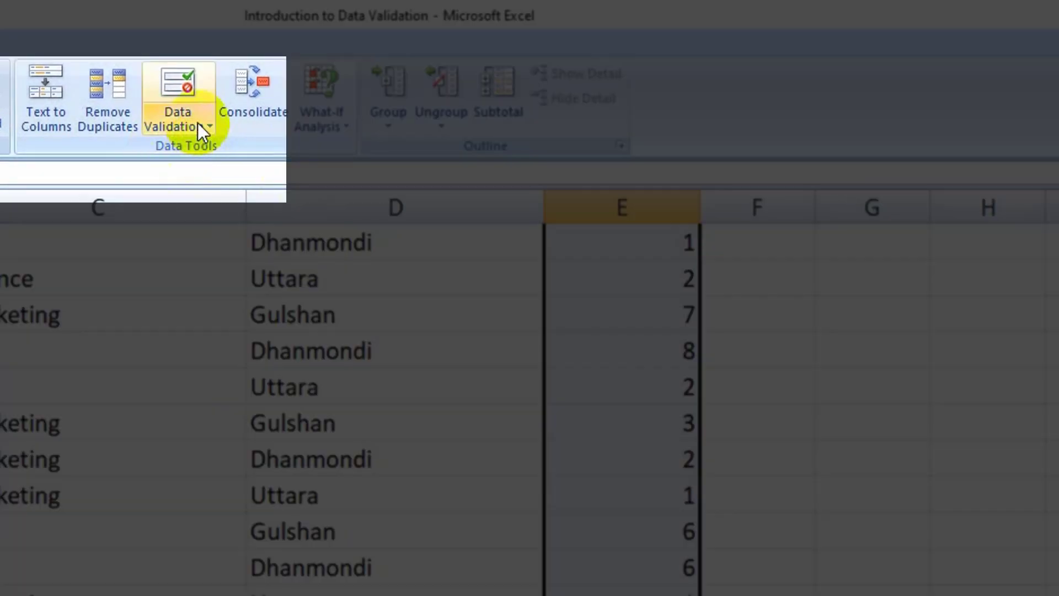
click(199, 123)
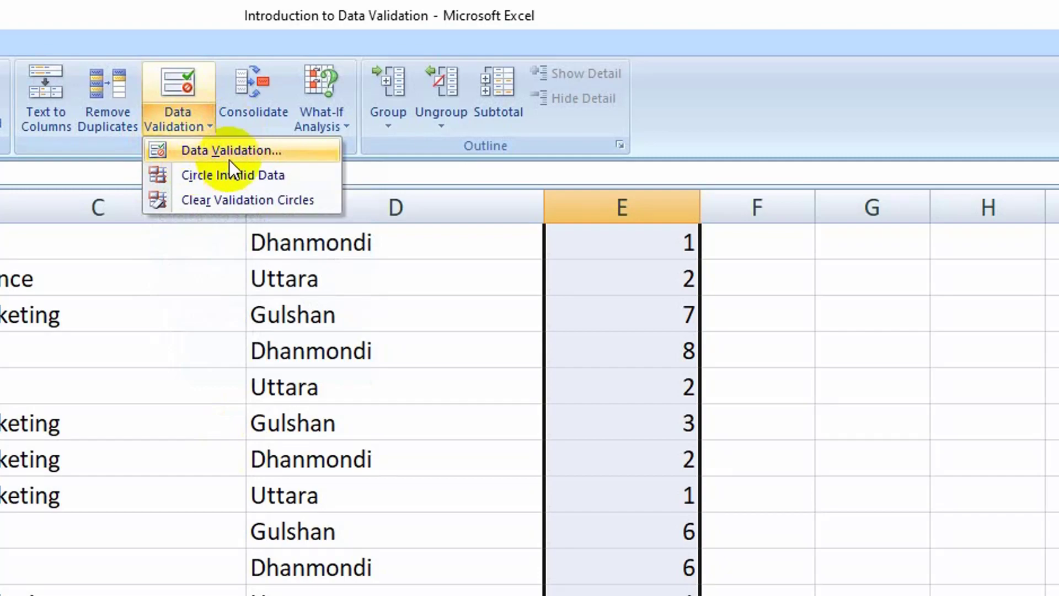
click(231, 155)
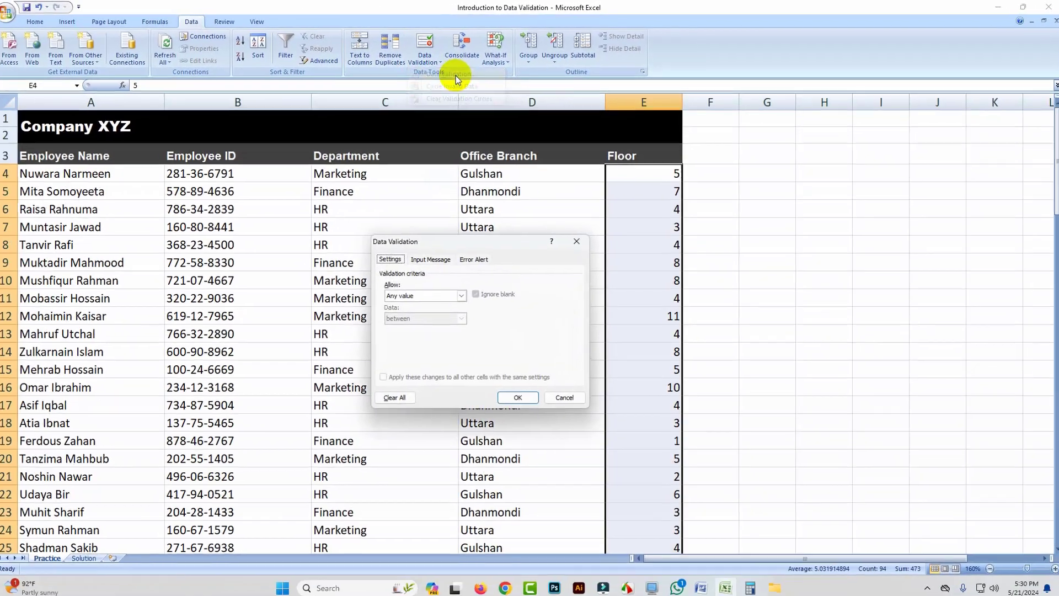
drag(527, 242, 626, 211)
click(488, 228)
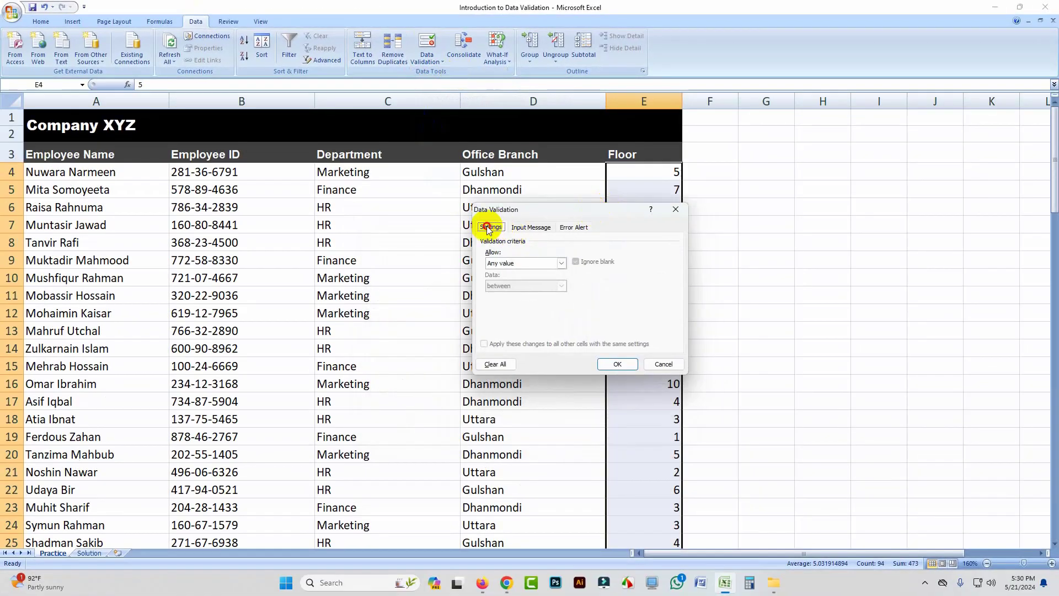
click(525, 227)
click(570, 228)
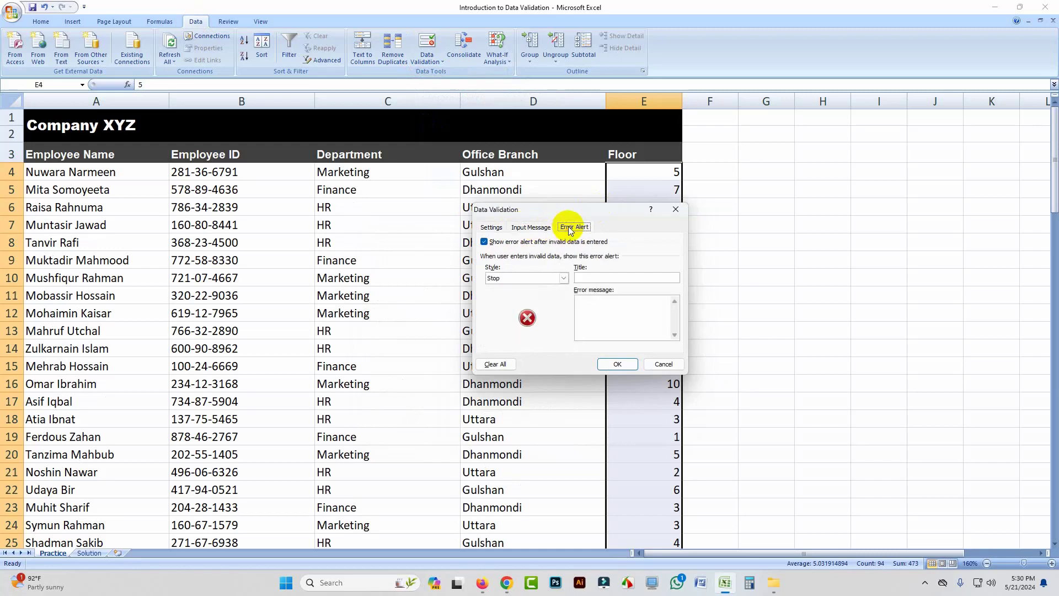
click(498, 230)
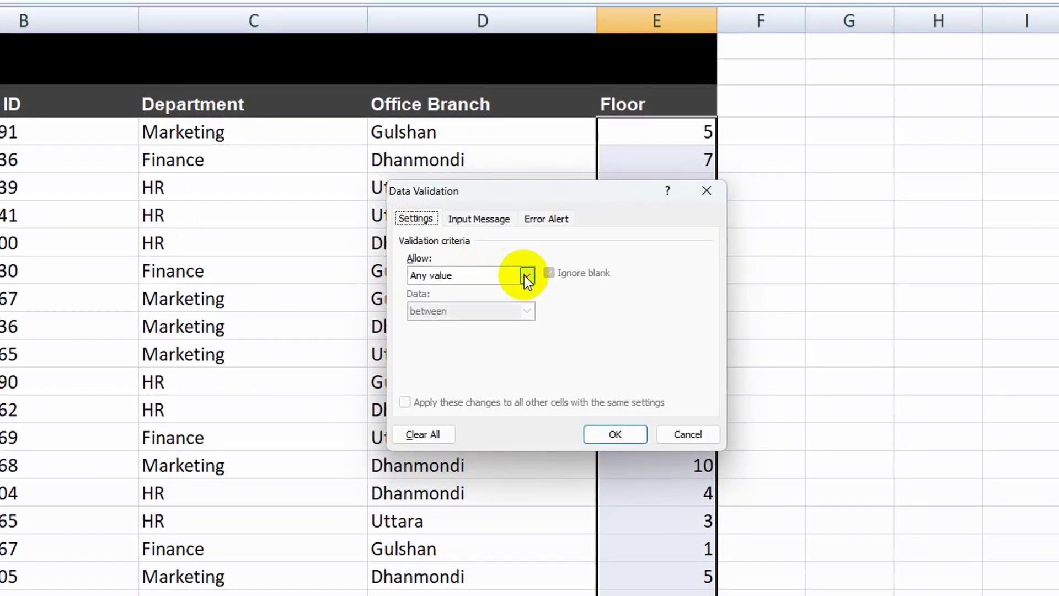
Step: Restrict the selected Floor cells to whole numbers between a minimum of 1 and a maximum of 10
click(527, 276)
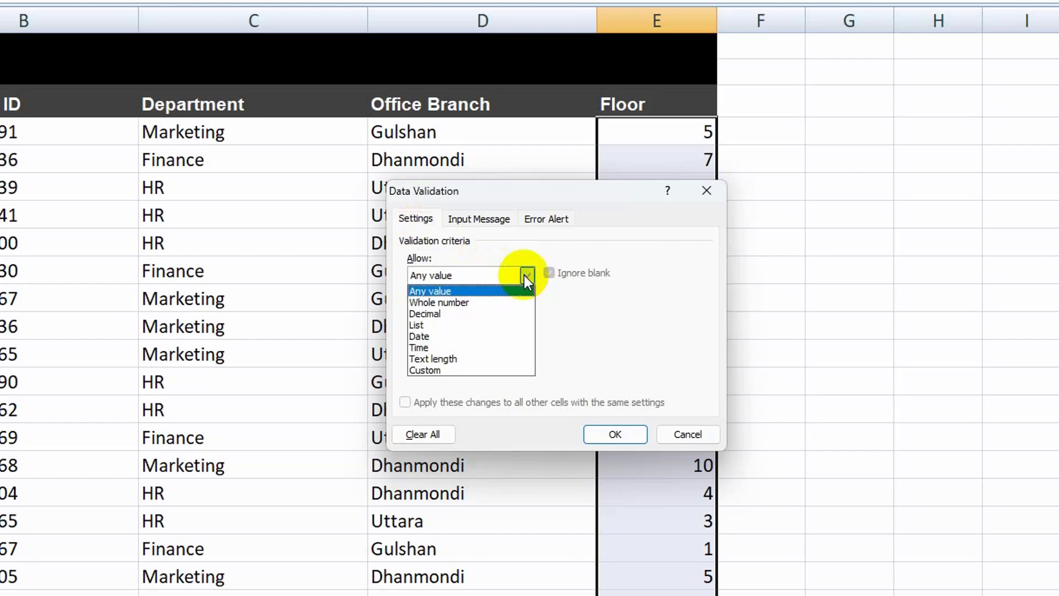
click(461, 302)
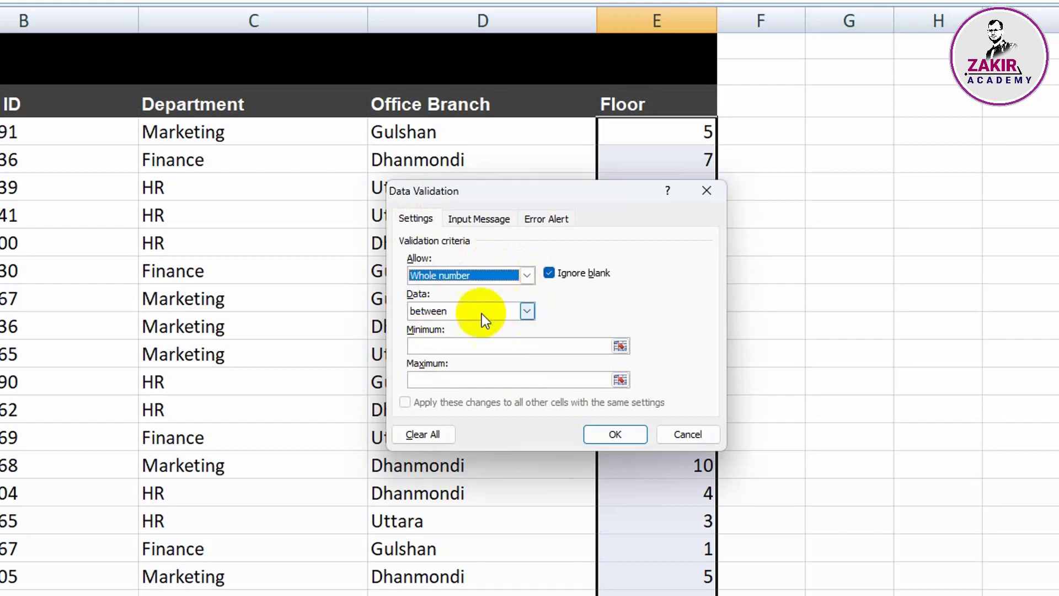
click(526, 311)
click(445, 326)
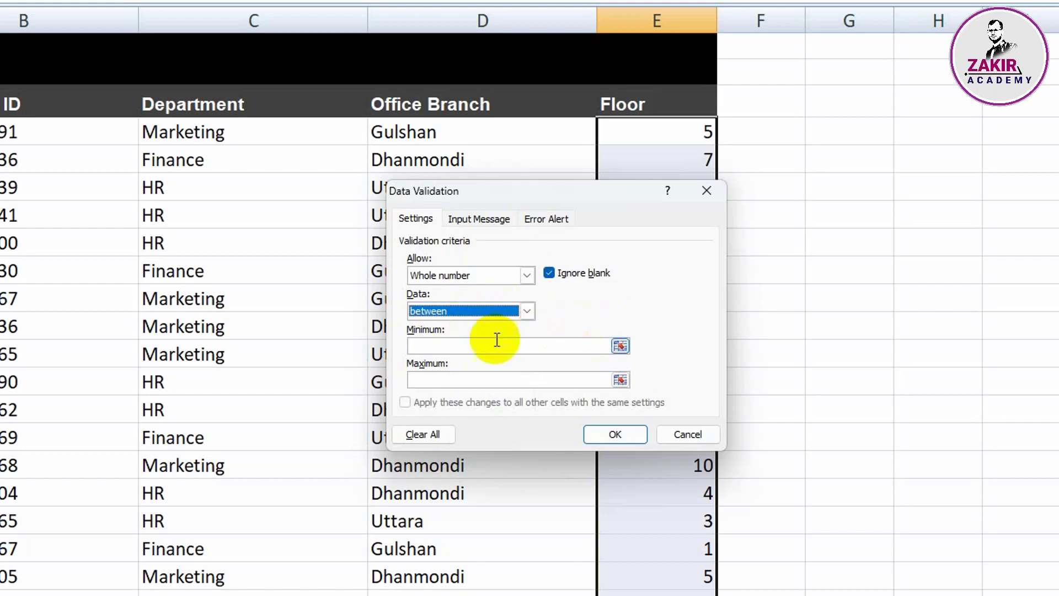
click(433, 346)
text(1)
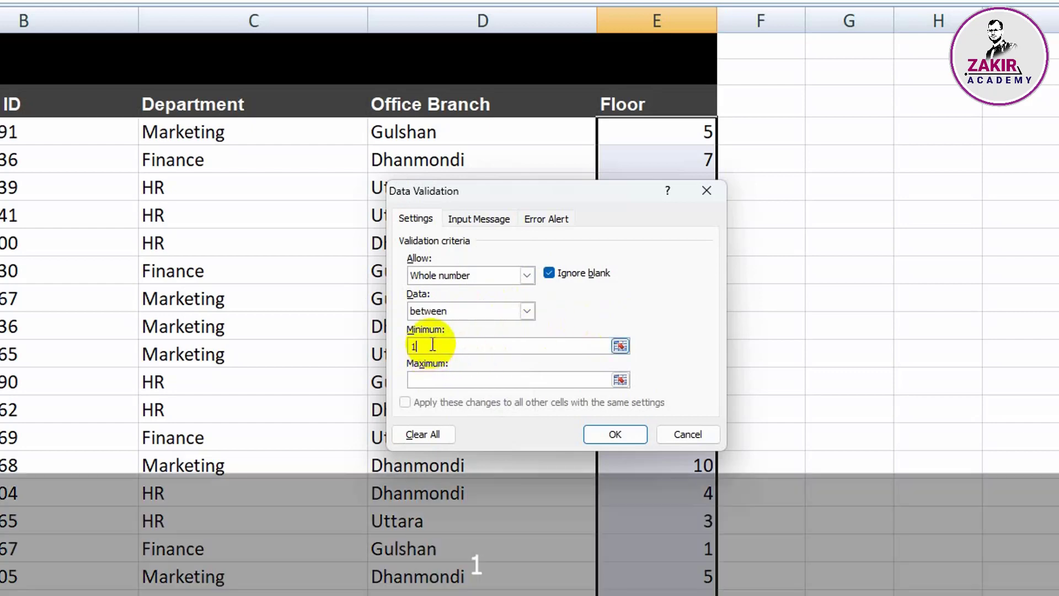
click(437, 374)
text(10)
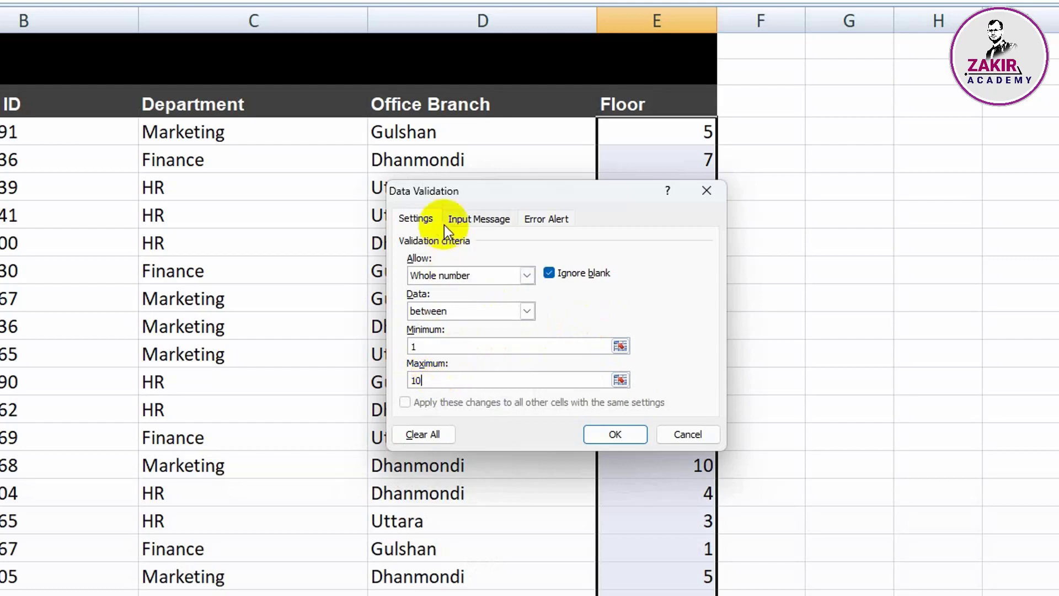
Step: Add an input message to the validation rule with the title Floor and the text "Only allow numbers between 1 & 10"
click(478, 219)
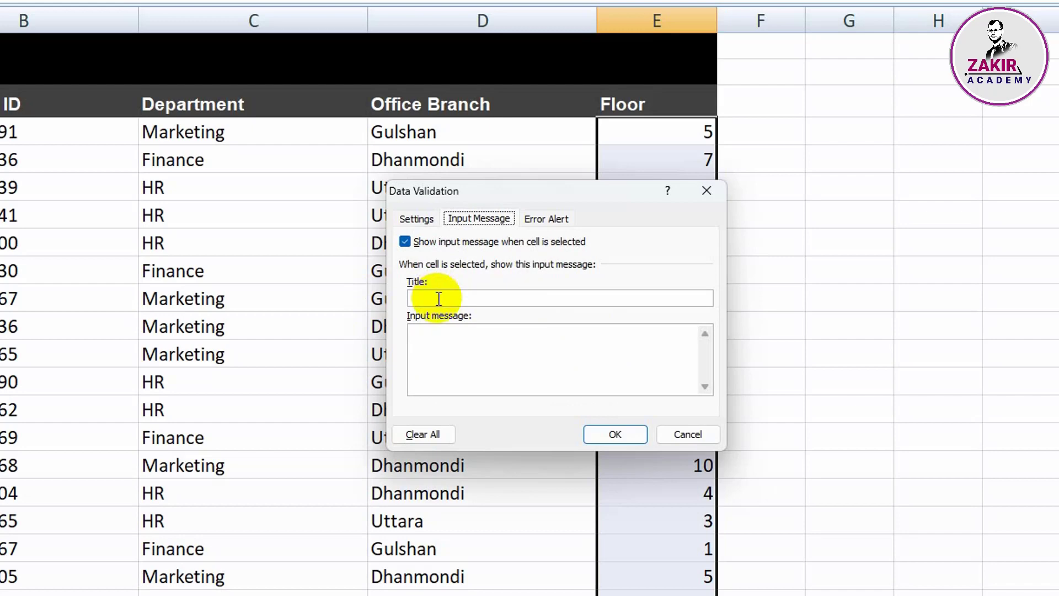
click(425, 331)
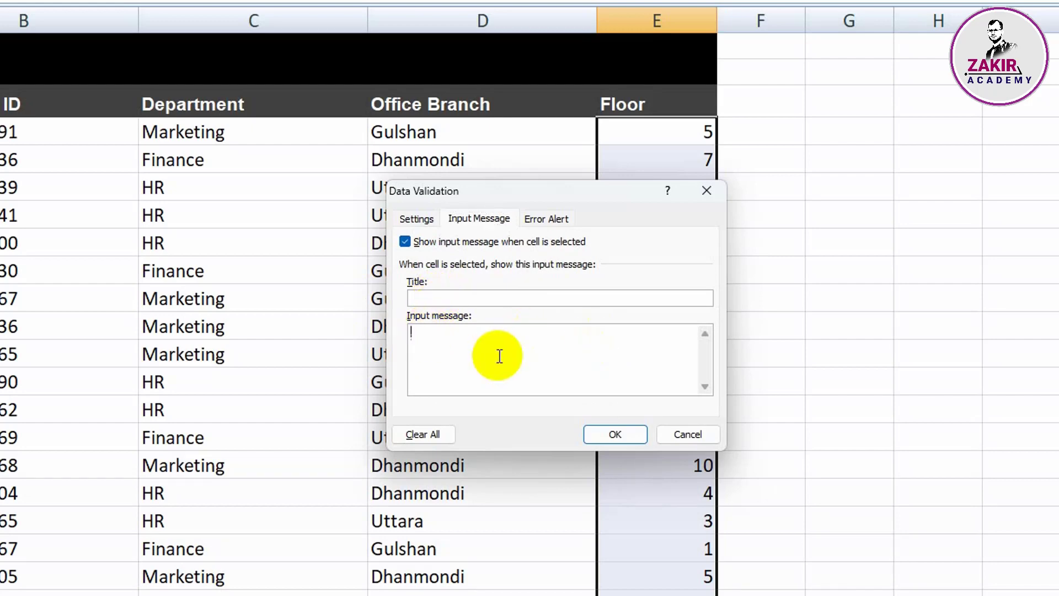
click(432, 298)
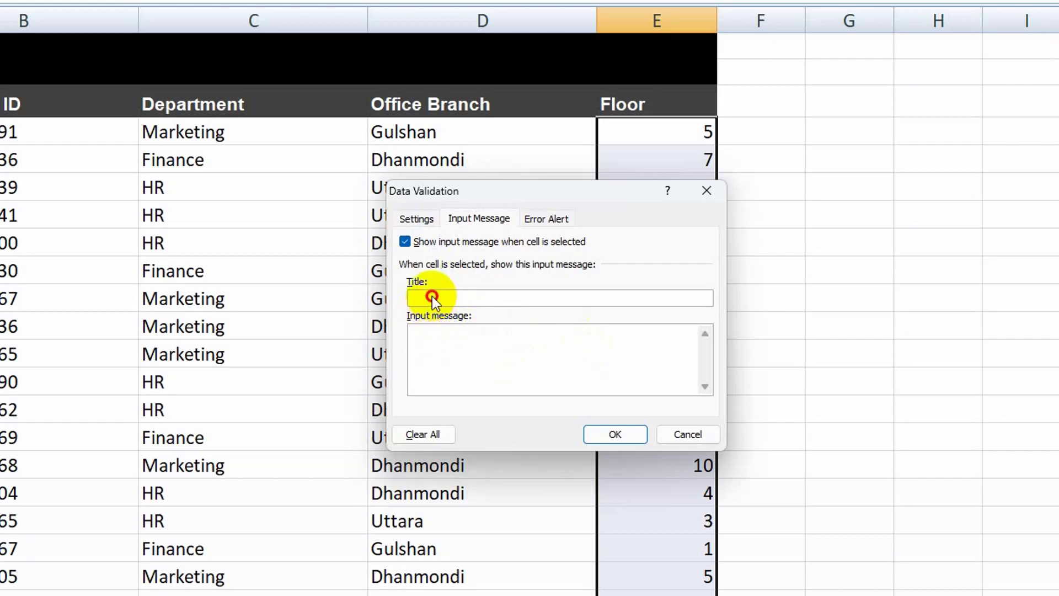
text(F)
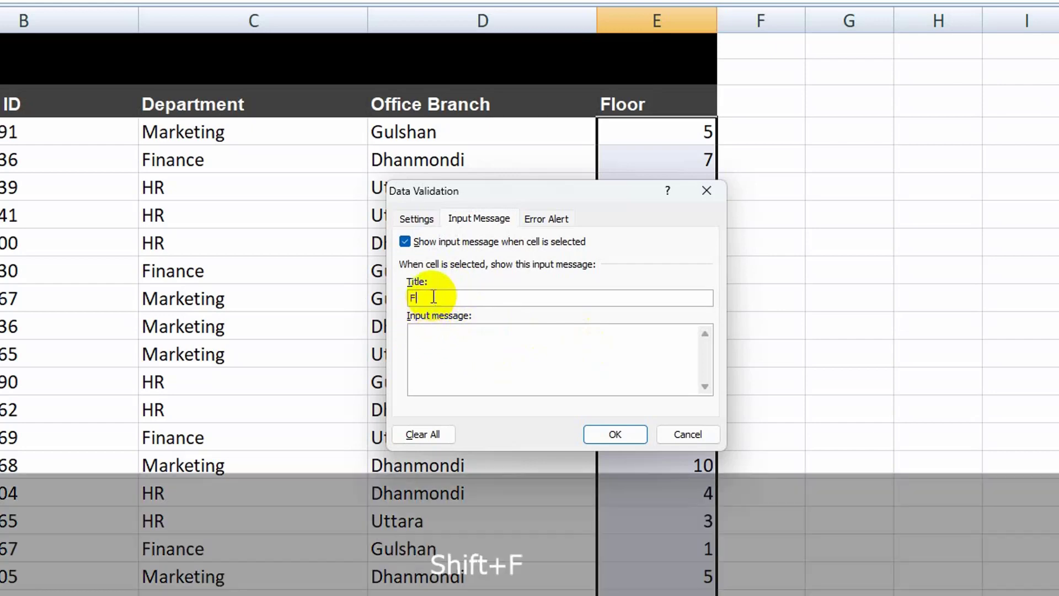
text(loor)
click(447, 339)
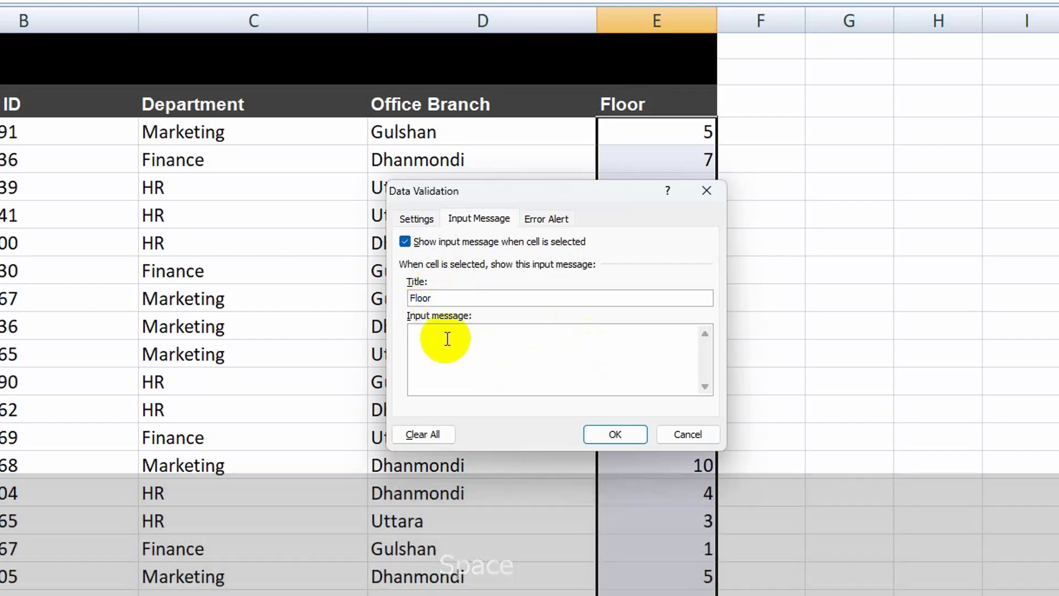
text(Onl)
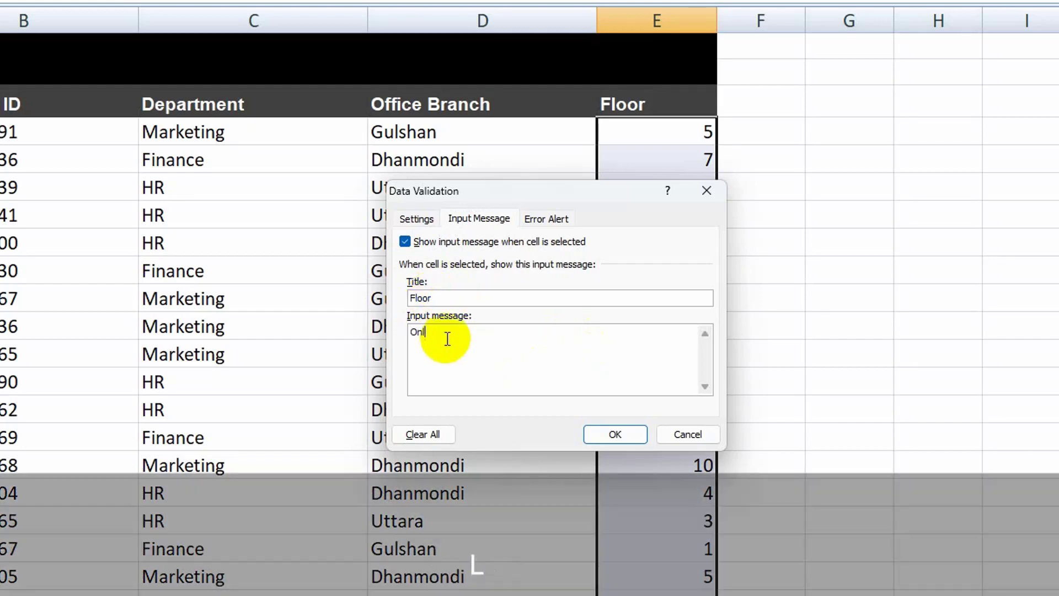
text(y allow numbers between 1 & 10)
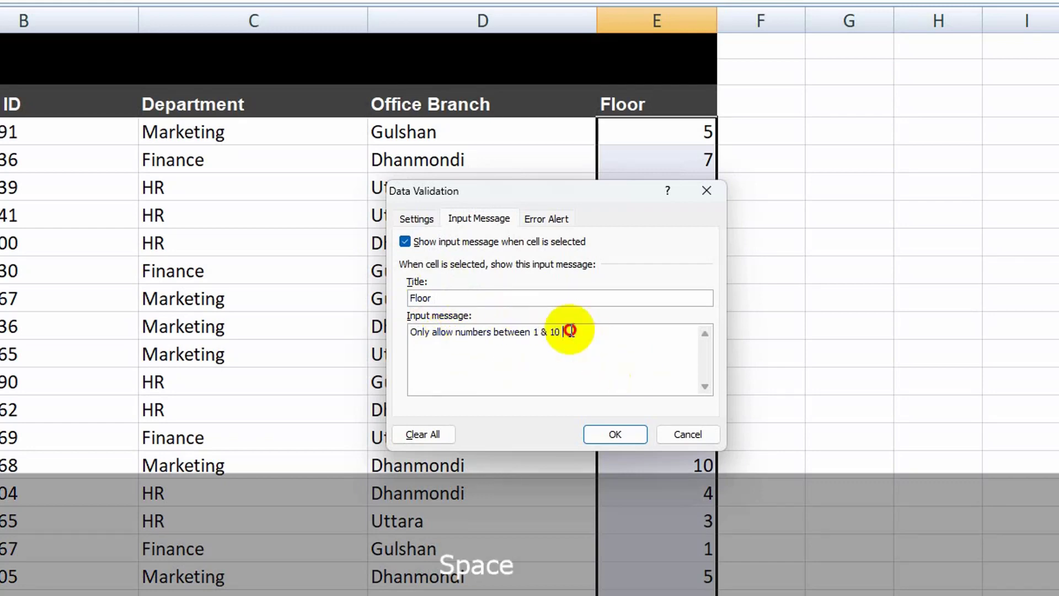
click(440, 331)
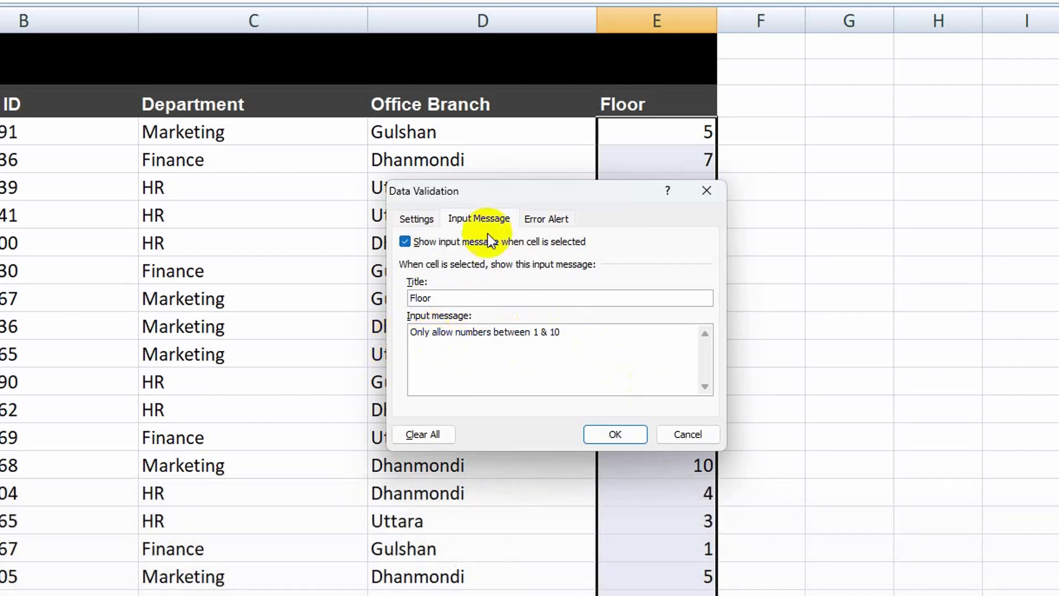
Step: Copy the input message text "Only allow numbers between 1 & 10" into the error message of the Stop-style error alert
click(547, 219)
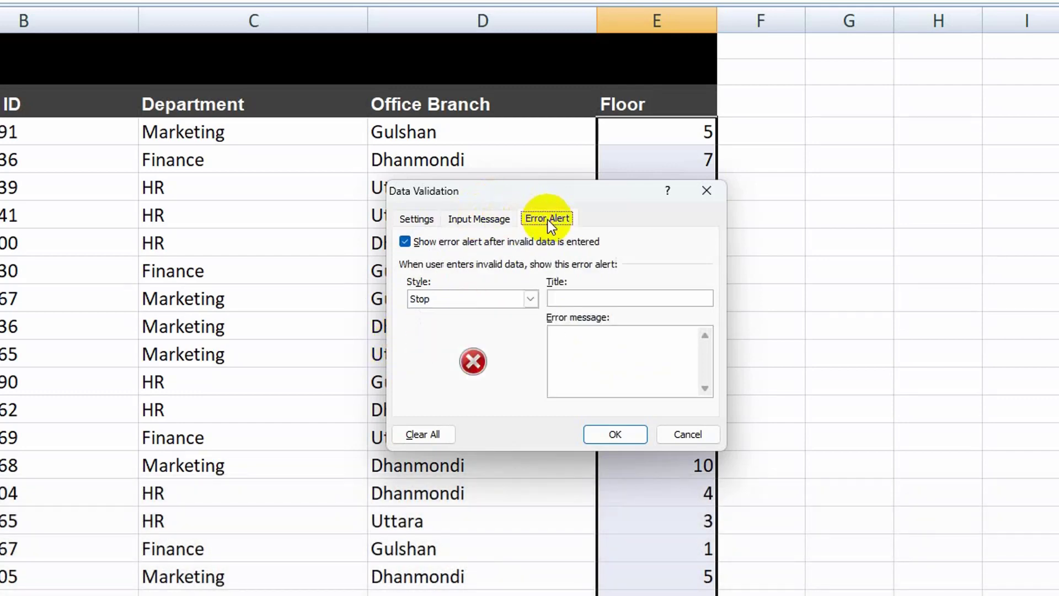
click(571, 296)
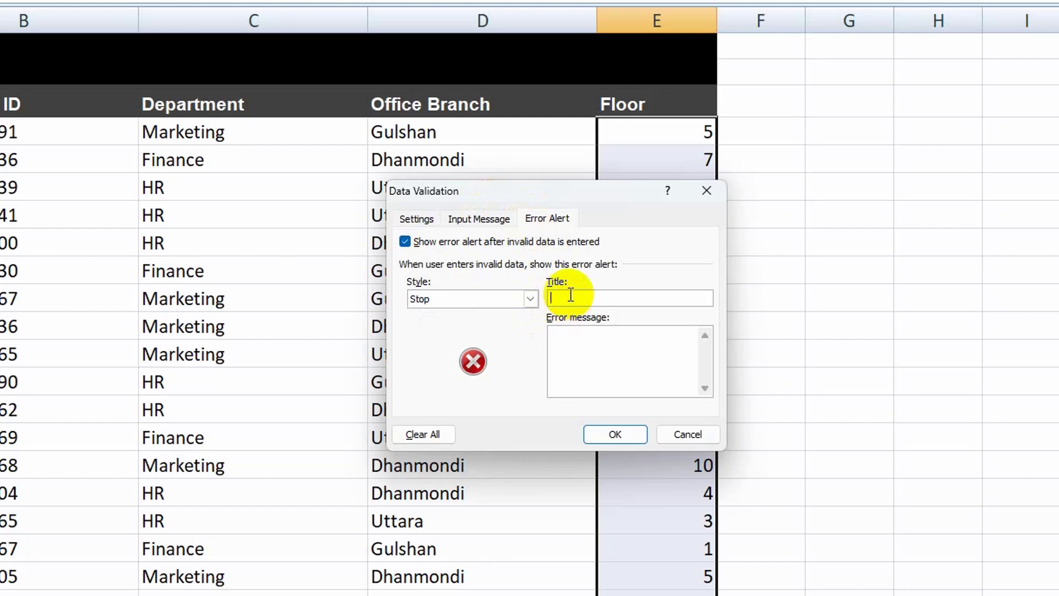
click(478, 218)
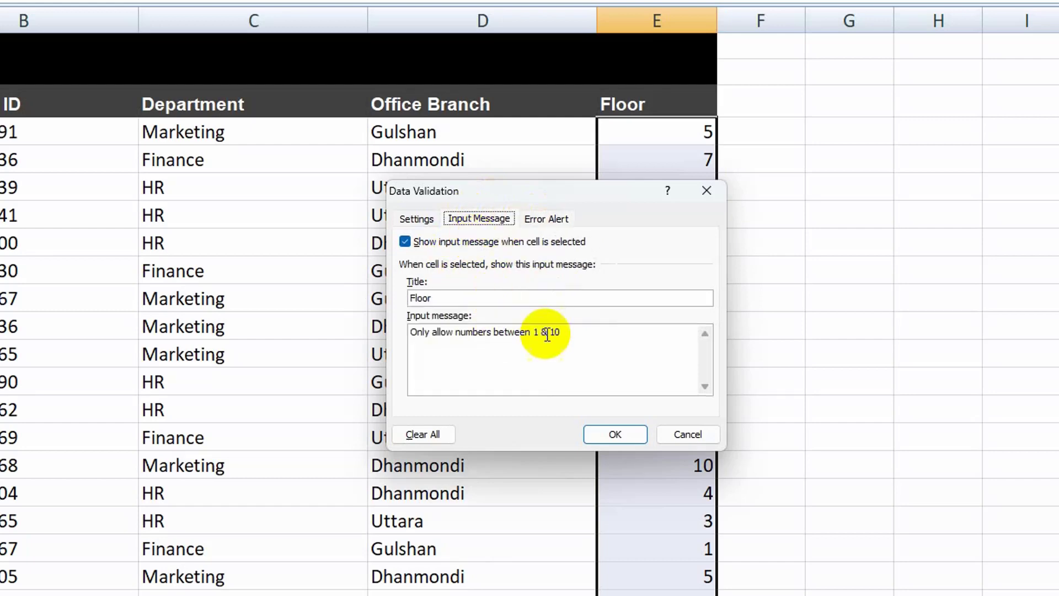
drag(561, 331, 409, 332)
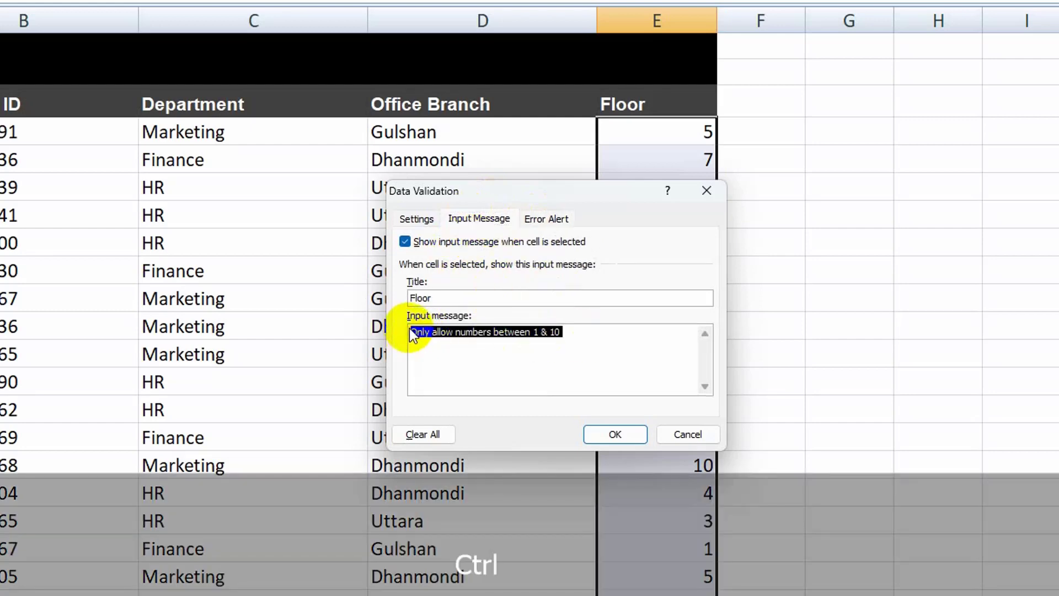
key(ctrl+c)
click(545, 220)
click(584, 335)
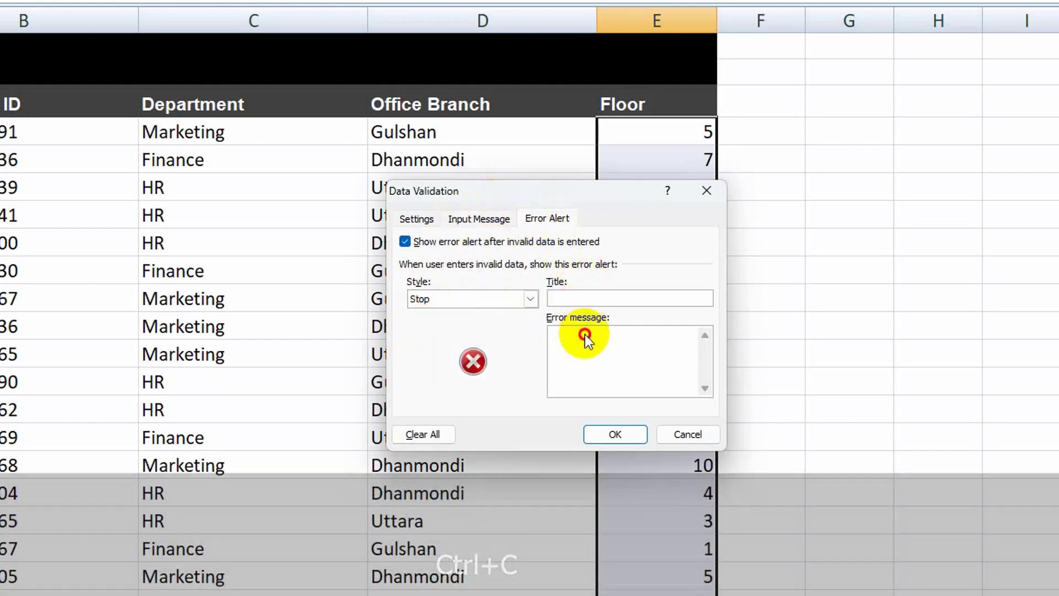
key(ctrl+v)
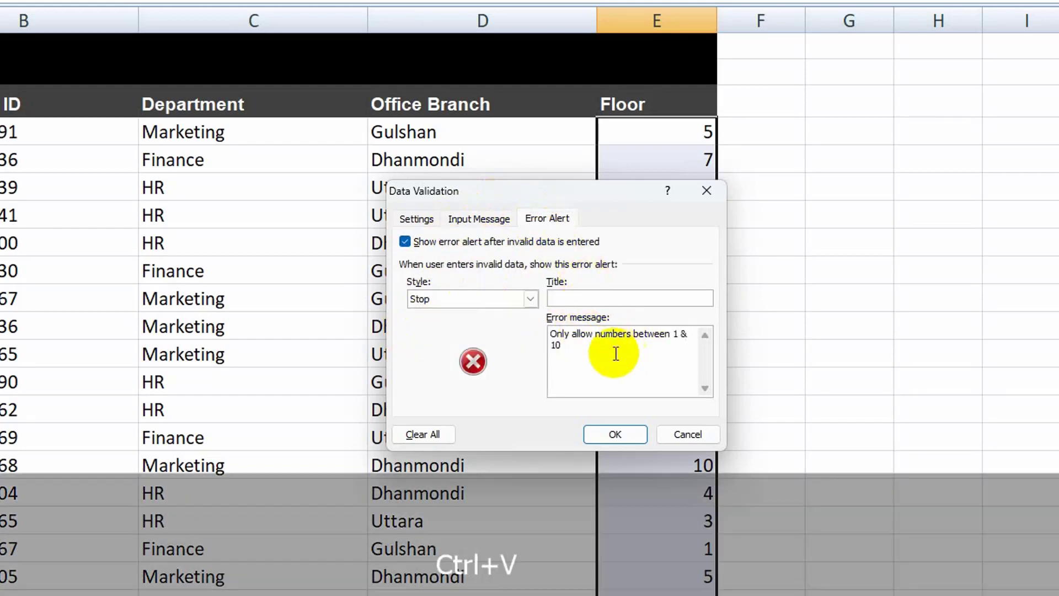
Step: Title the Floor rule's error alert "Invalid Data" and apply the validation to the selected cells
click(585, 297)
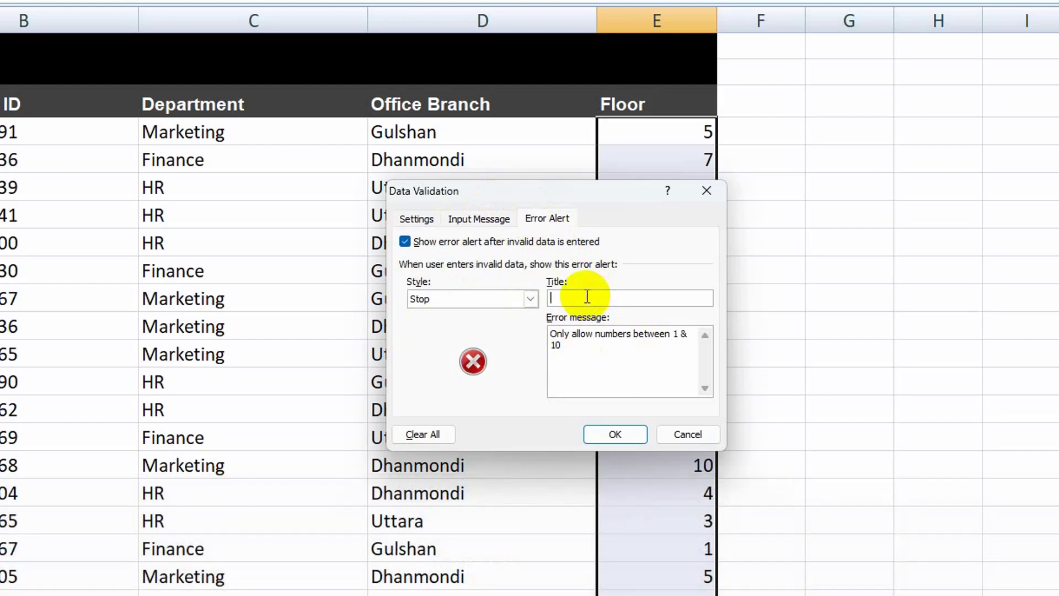
text(In)
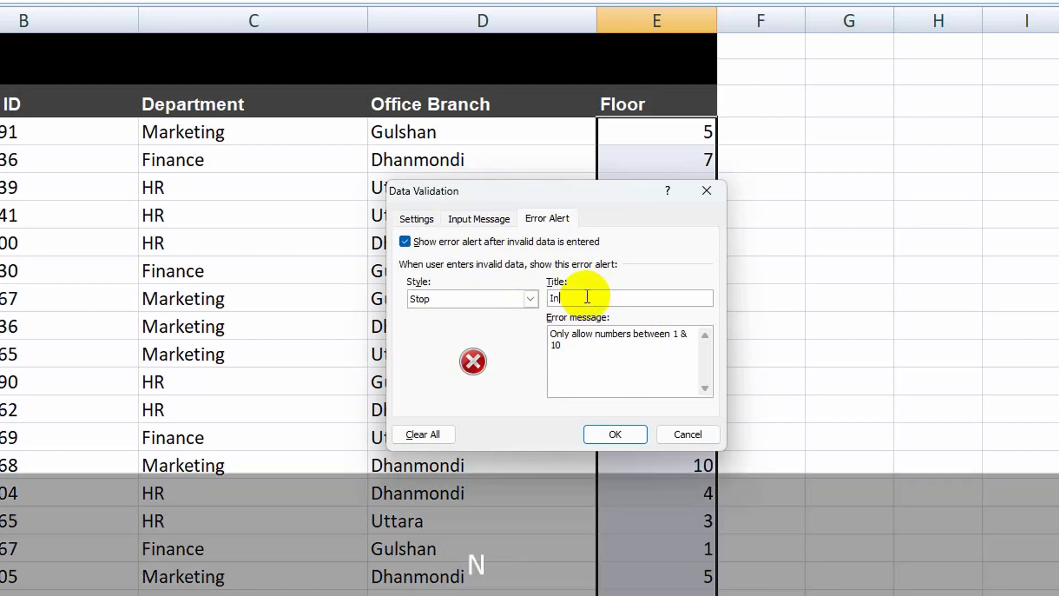
text(vi)
text(alid Data)
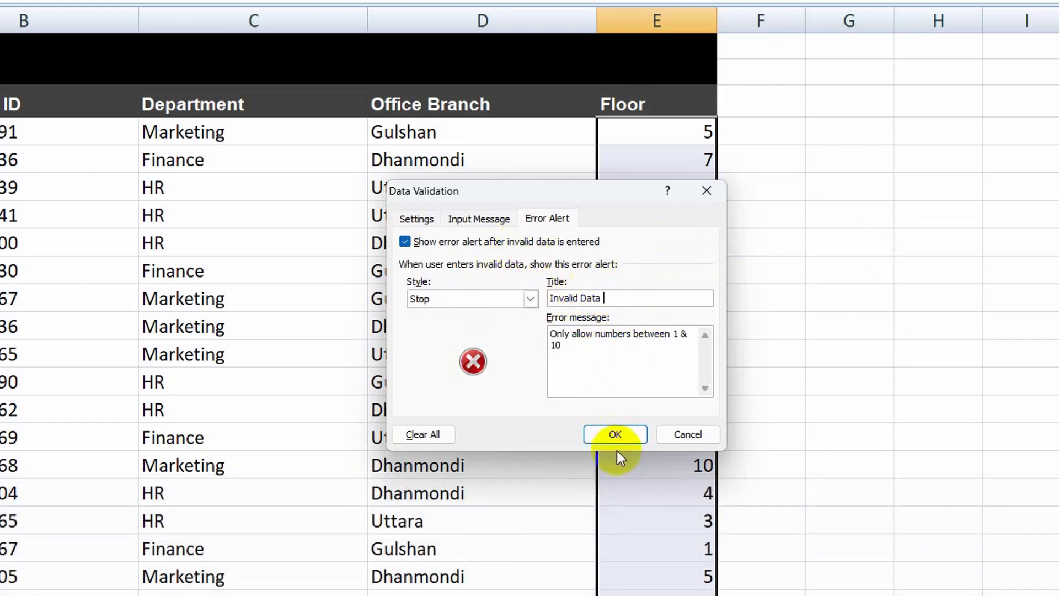
click(615, 434)
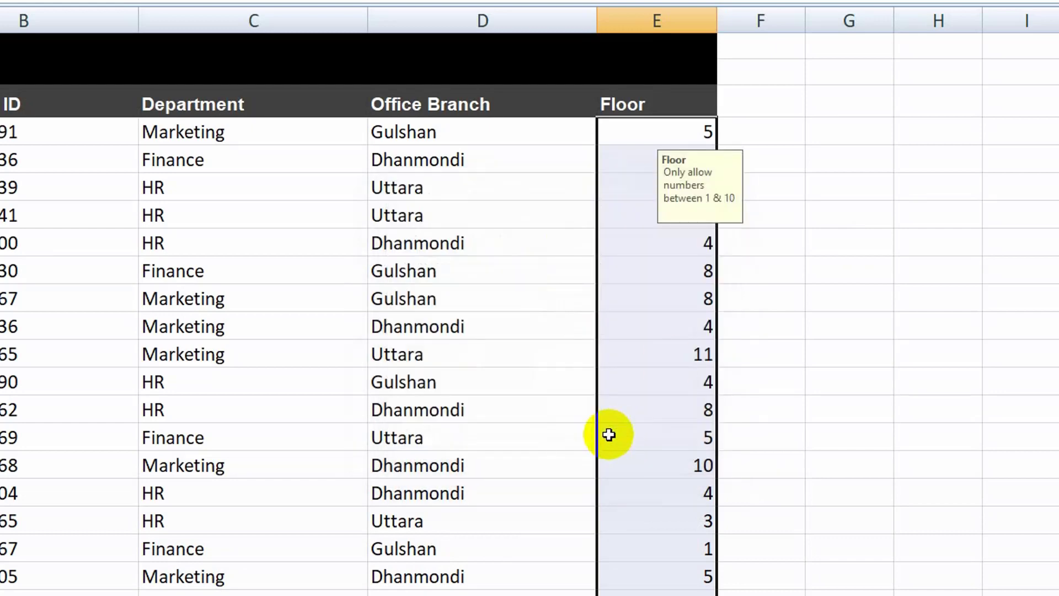
Step: Check the input message on several individual Floor cells between E4 and E12
click(794, 209)
click(667, 138)
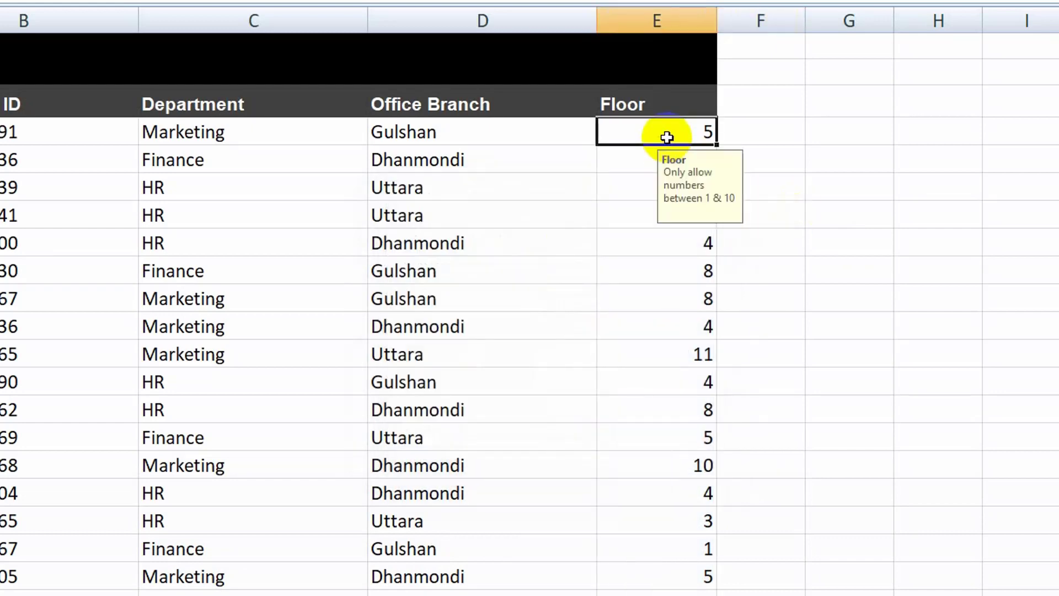
click(641, 166)
click(641, 190)
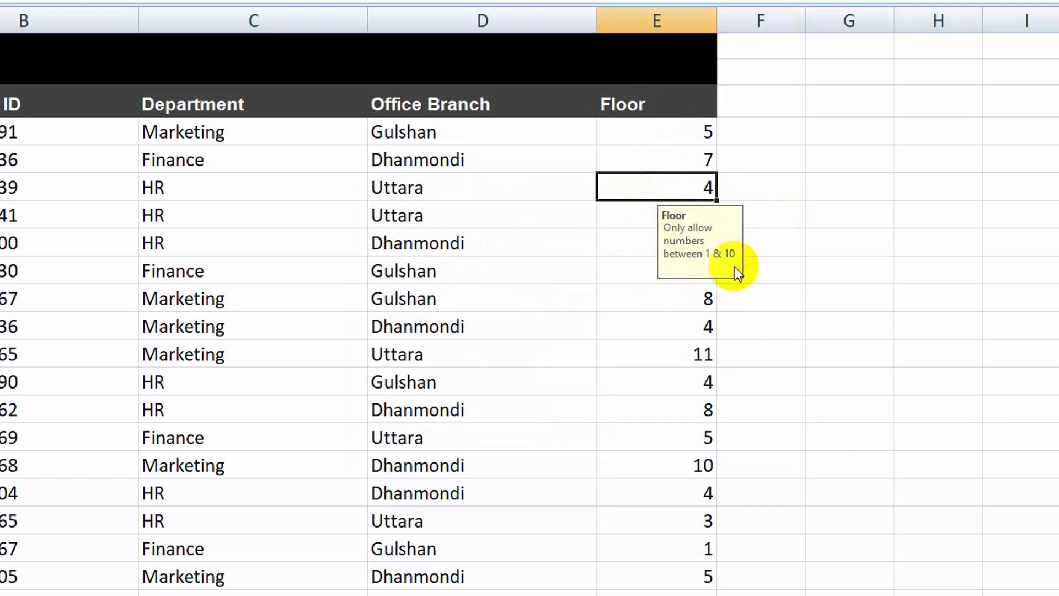
click(620, 224)
click(634, 251)
click(634, 269)
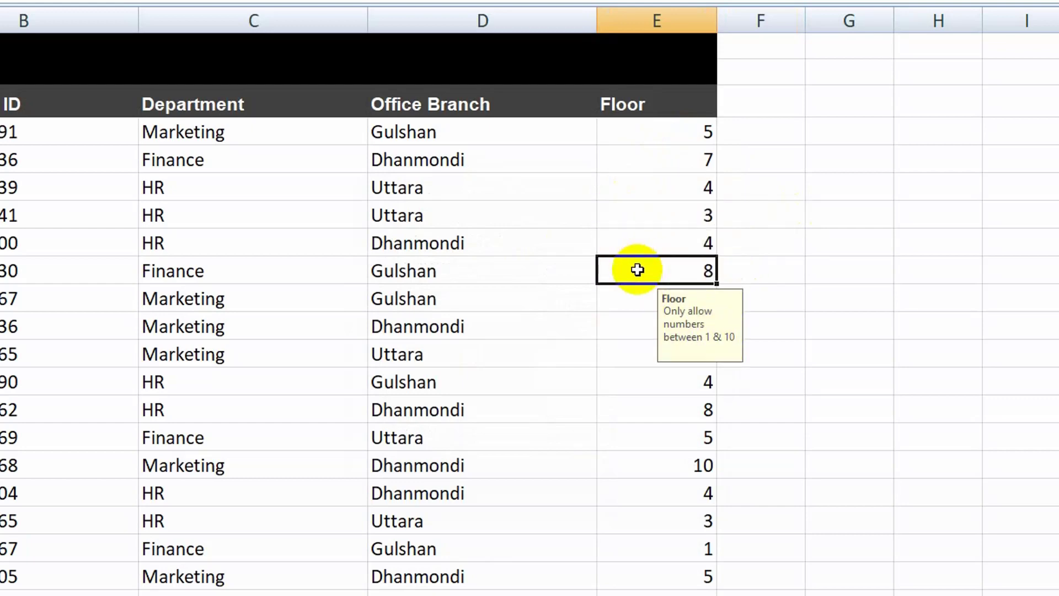
click(638, 295)
click(638, 359)
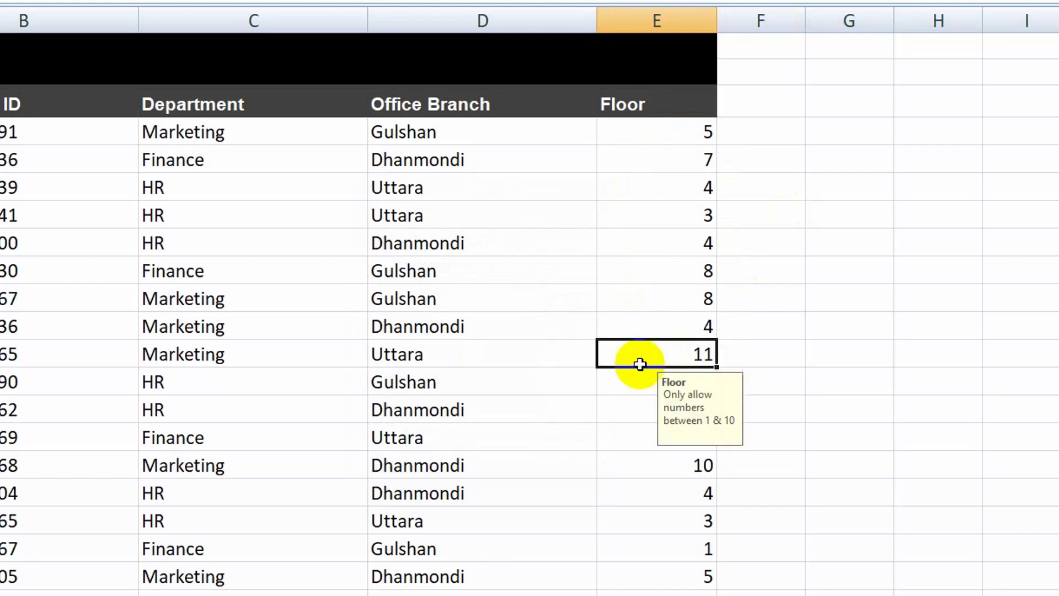
Step: Try to enter 11 as the floor in E4 to test the validation rule, and dismiss the error alert
click(663, 140)
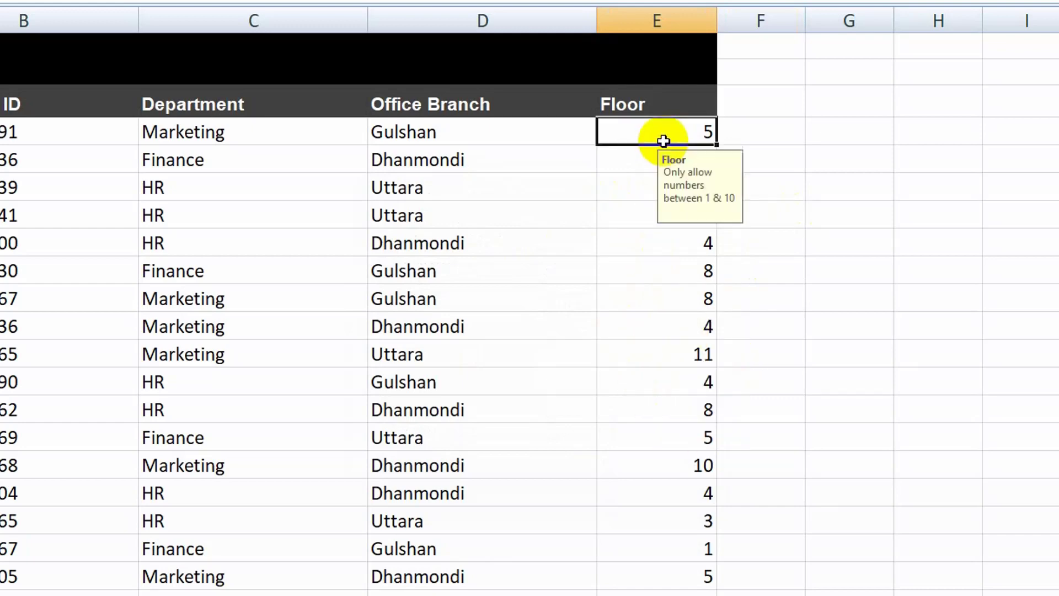
text(11)
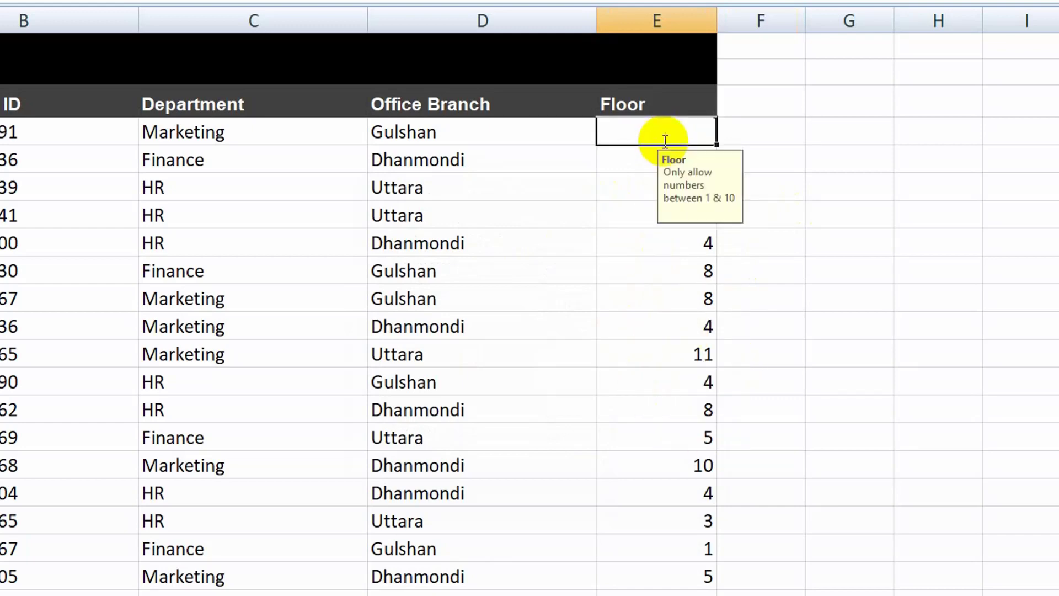
key(Return)
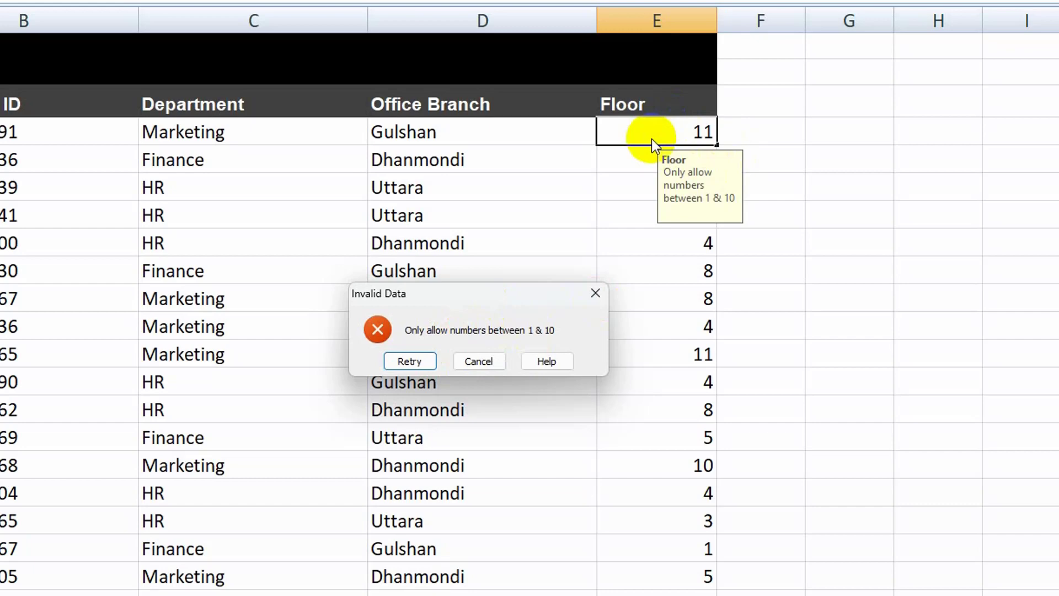
click(595, 293)
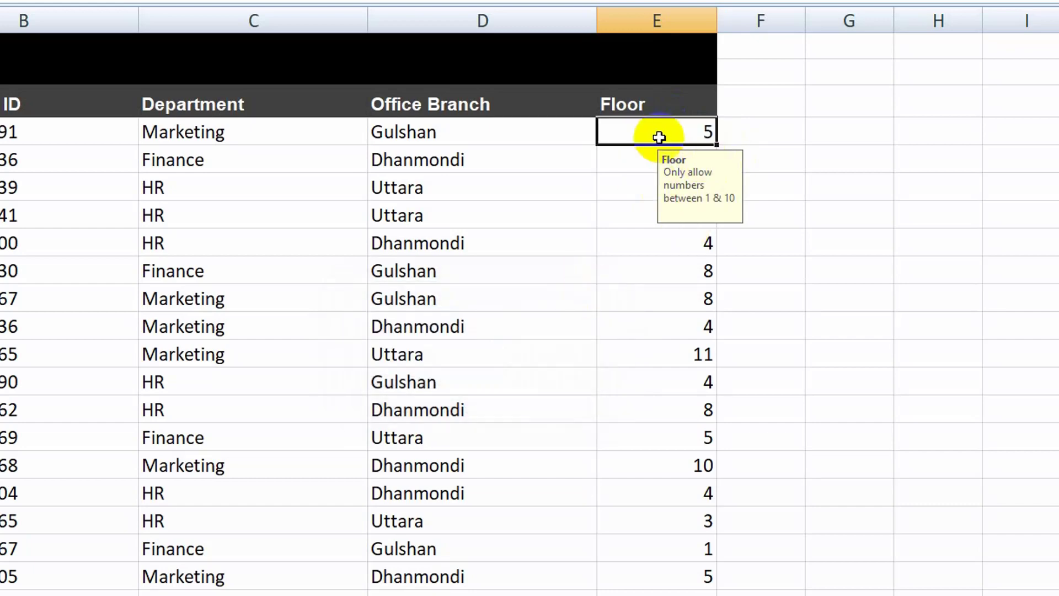
click(623, 187)
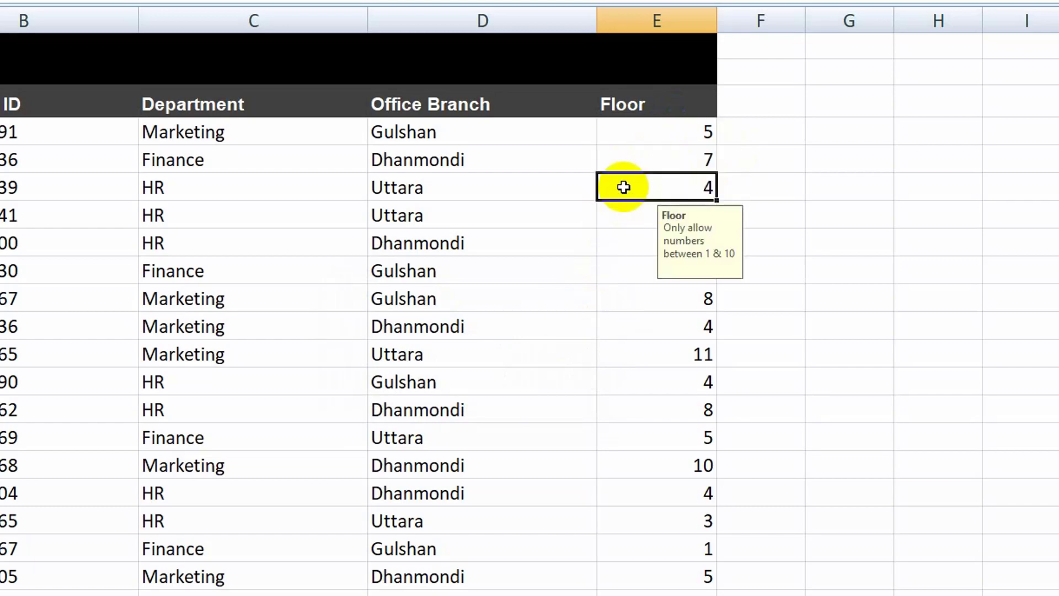
Step: Select all Employee ID values from B4 to the last row and open the Data Validation settings for them
drag(7, 132, 0, 447)
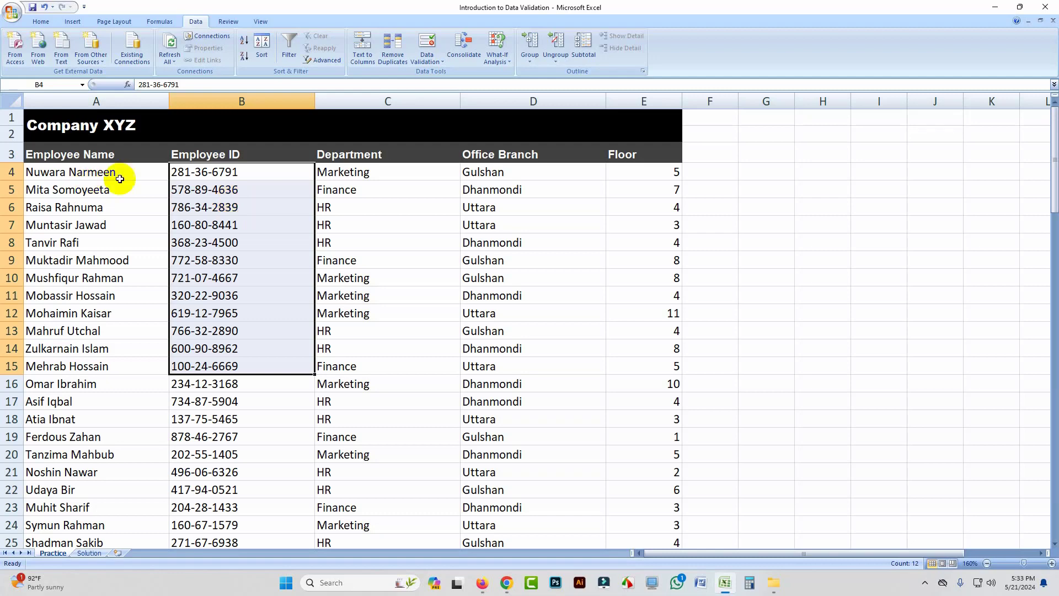
click(229, 170)
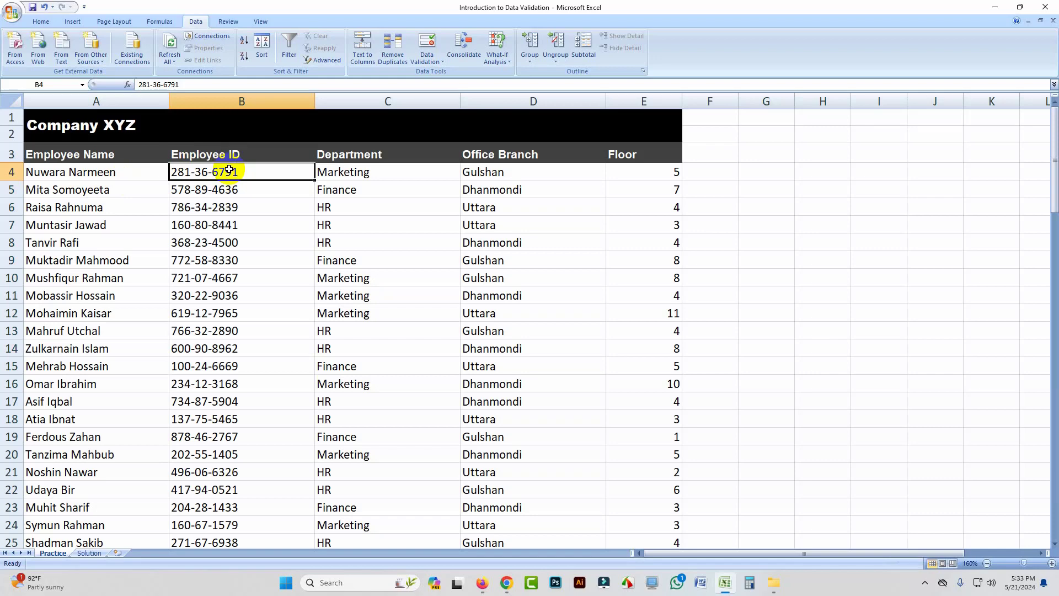
key(ctrl+shift+Down)
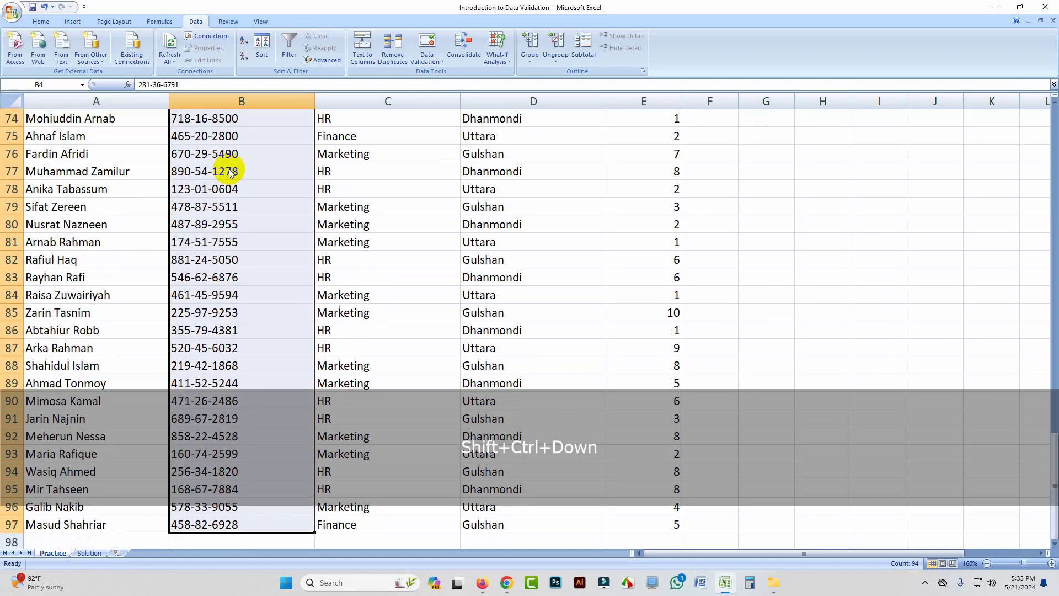
click(433, 61)
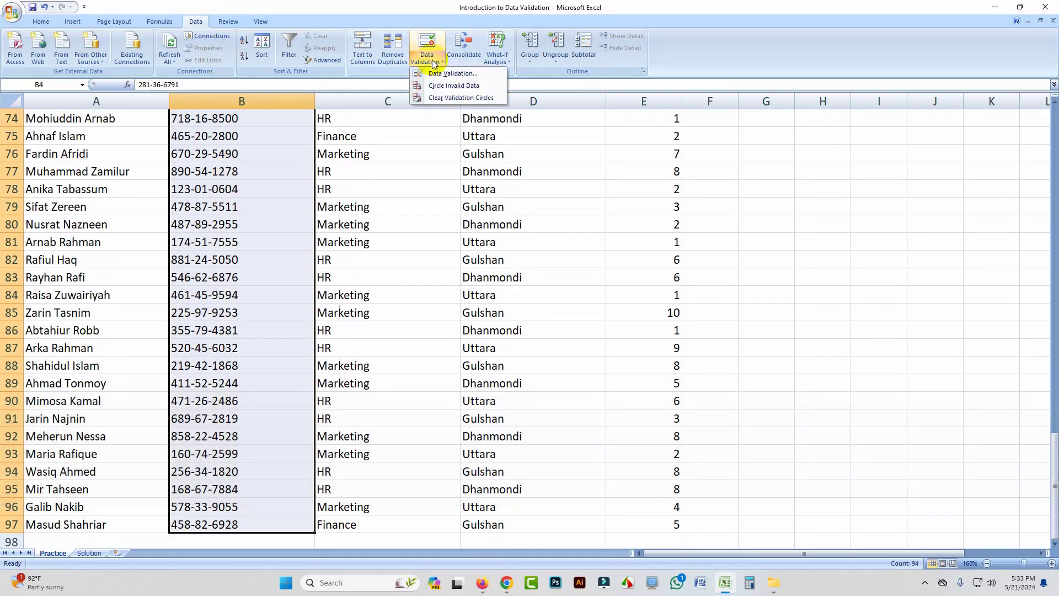
click(450, 73)
click(492, 227)
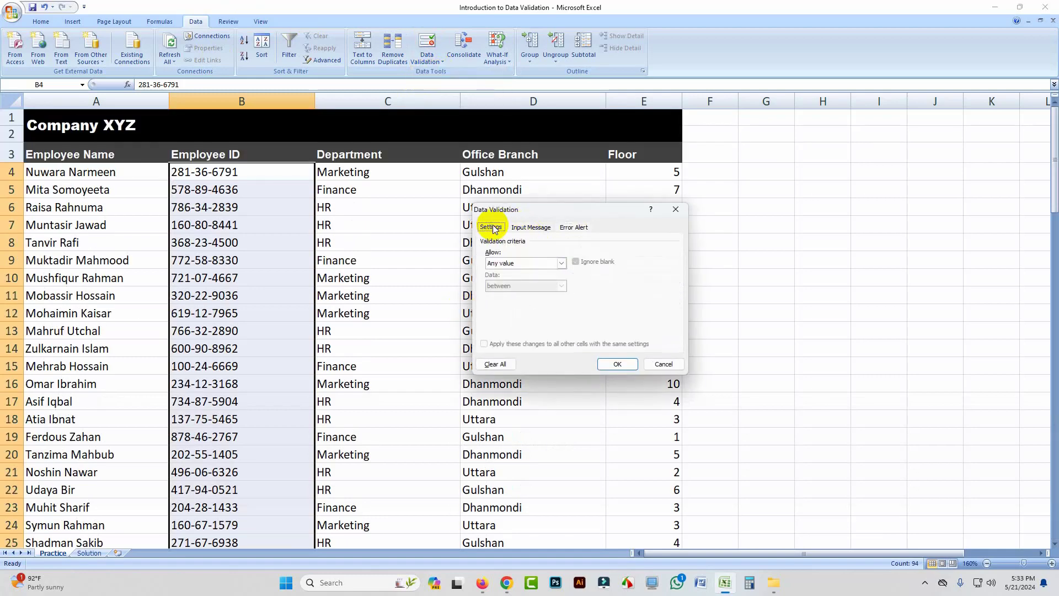
Step: Restrict the selected Employee ID cells to a text length equal to 11
click(561, 262)
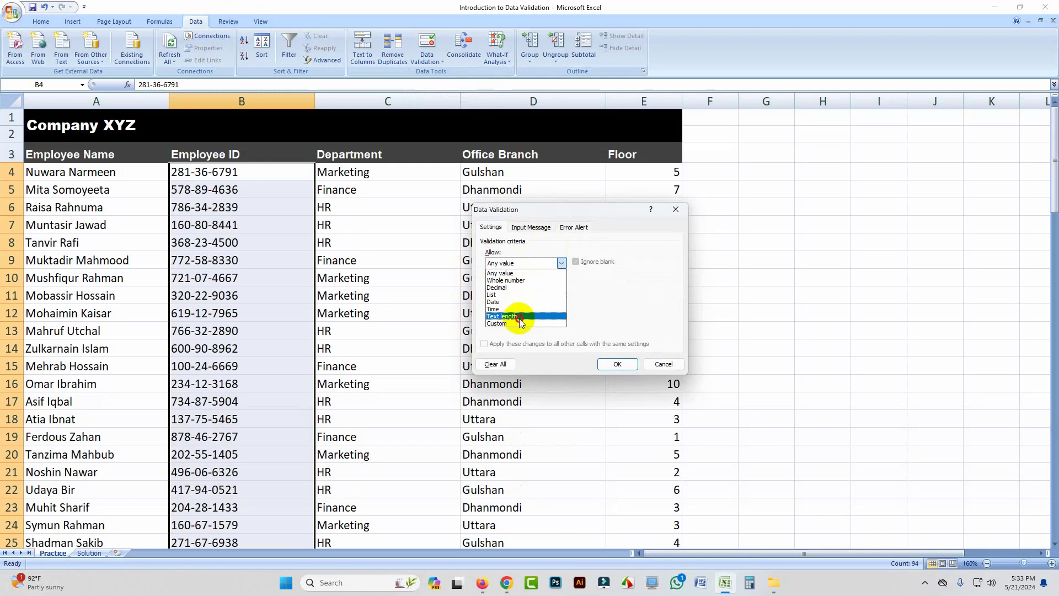
click(519, 317)
click(562, 286)
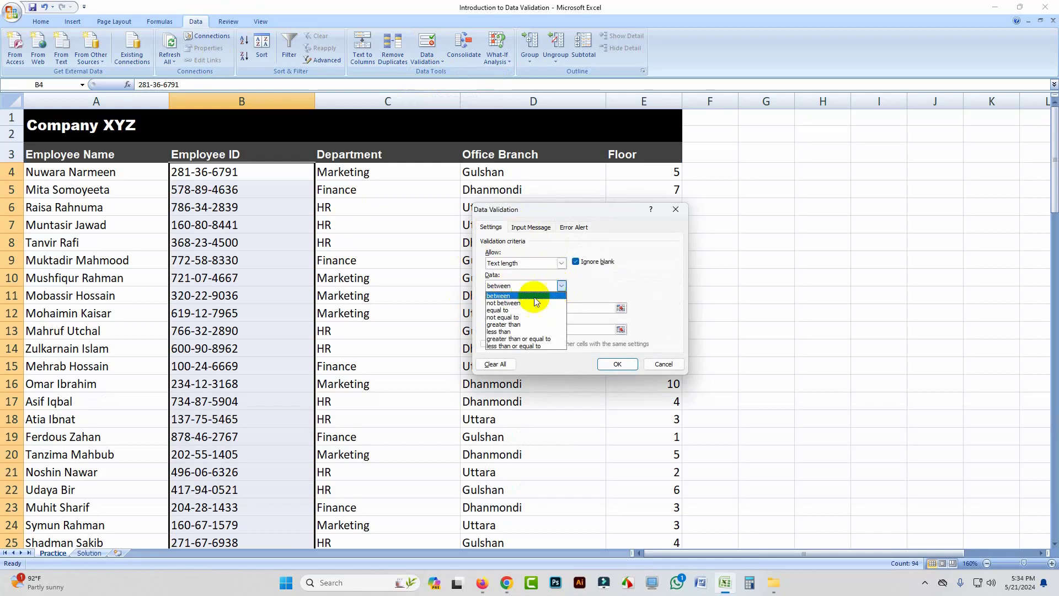
click(503, 309)
click(501, 308)
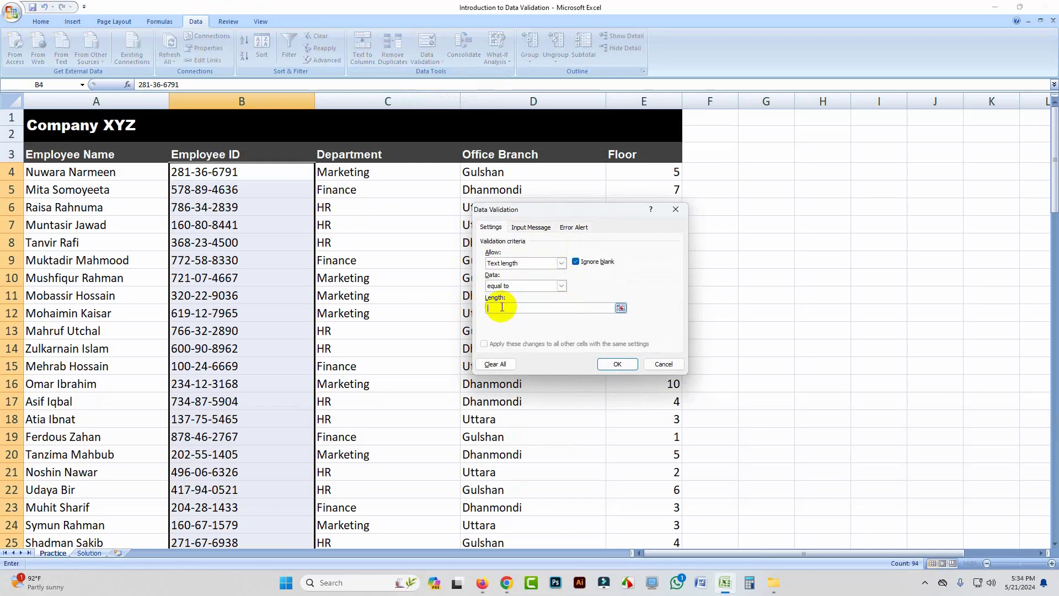
text(11)
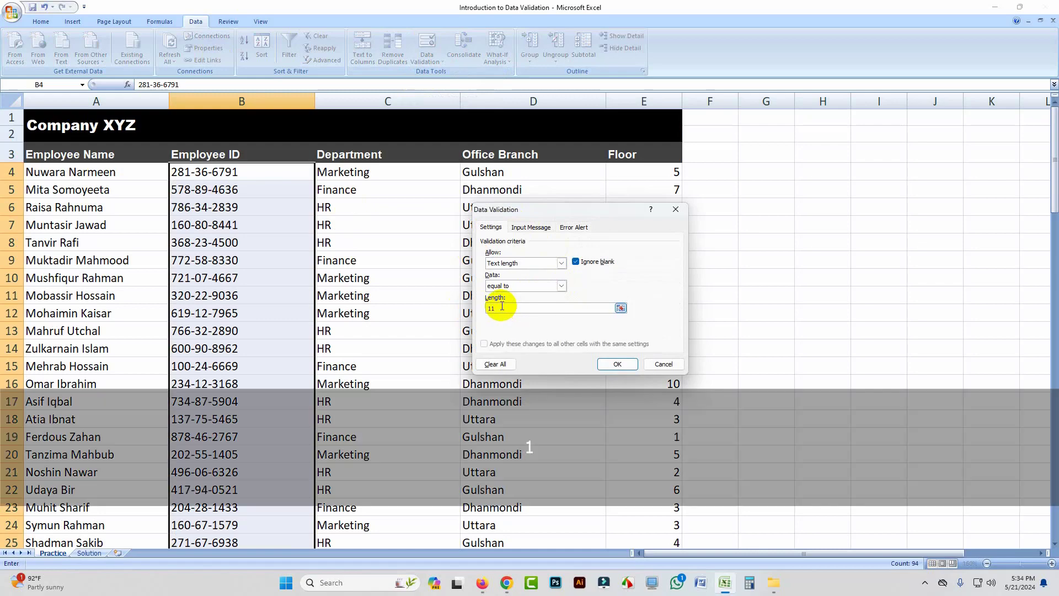
Step: Give the Employee ID rule's input message the title "Phone Number"
click(530, 226)
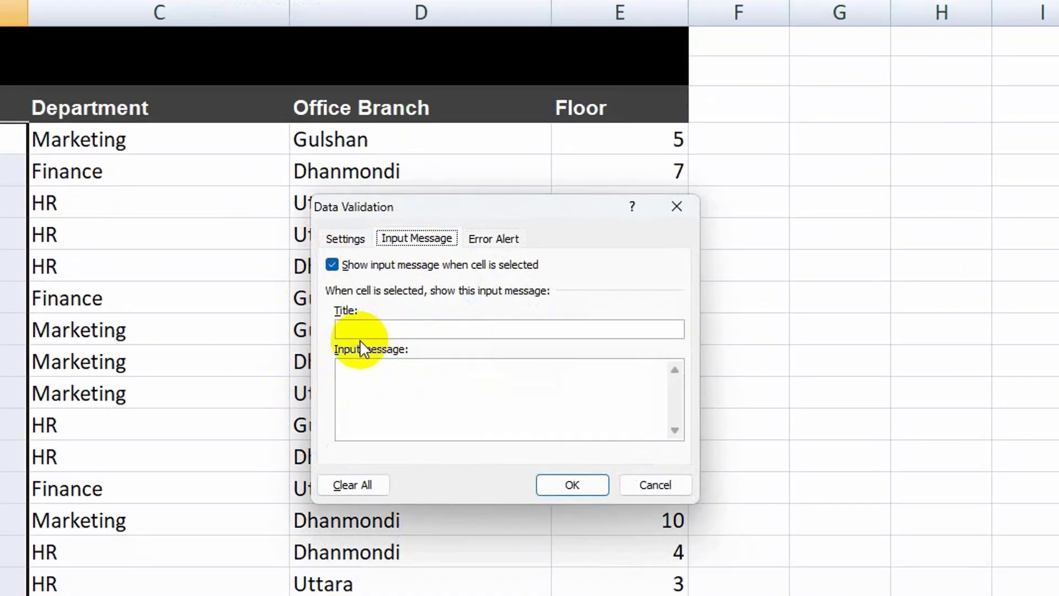
click(357, 330)
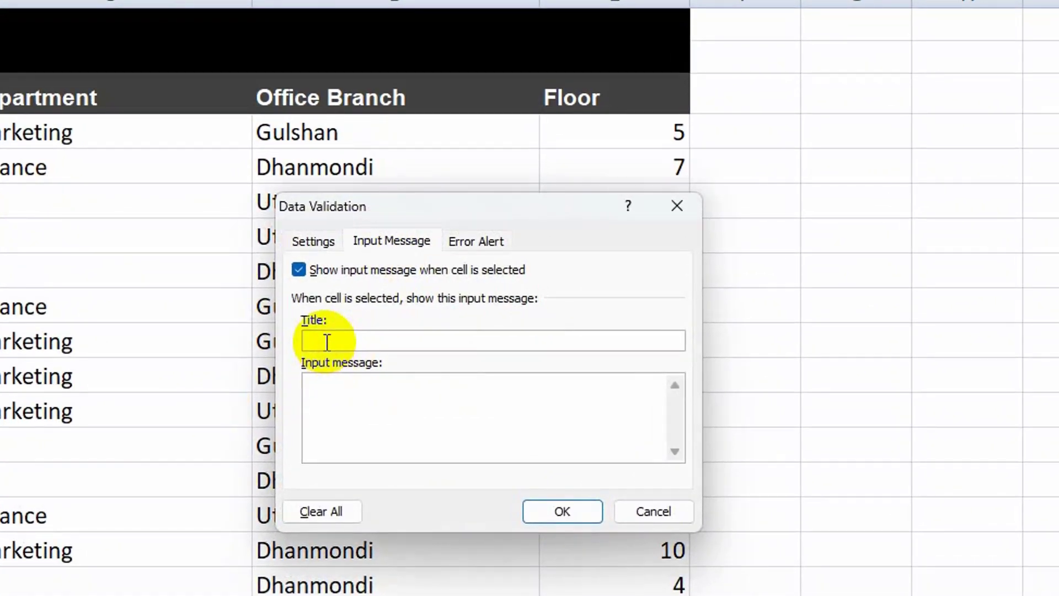
text(PH)
key(BackSpace)
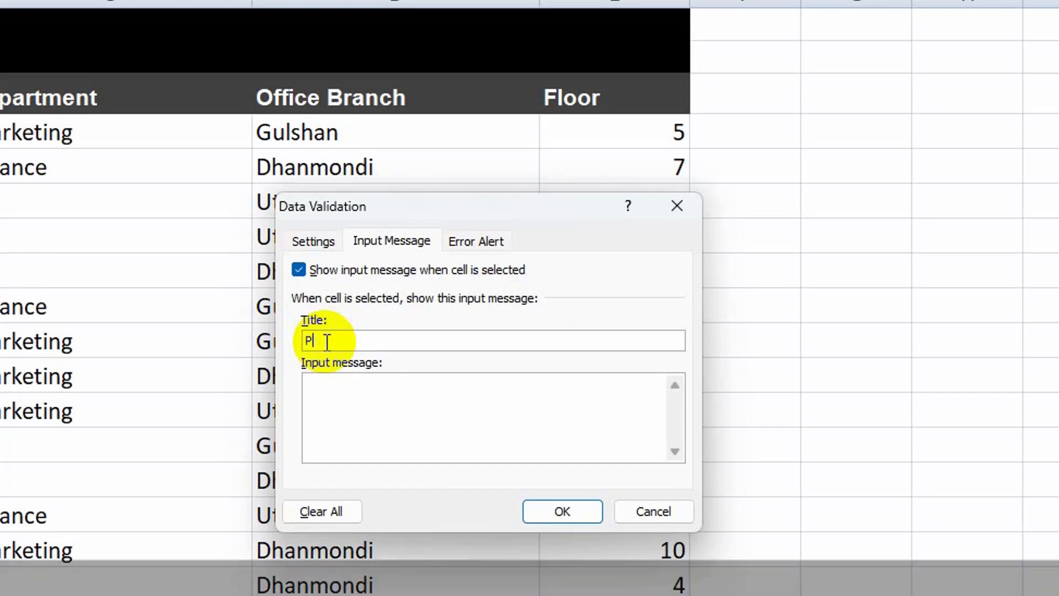
text(hone Number)
Step: Enter "11 Chacracters Needed" as the input message text of the Employee ID rule
click(350, 380)
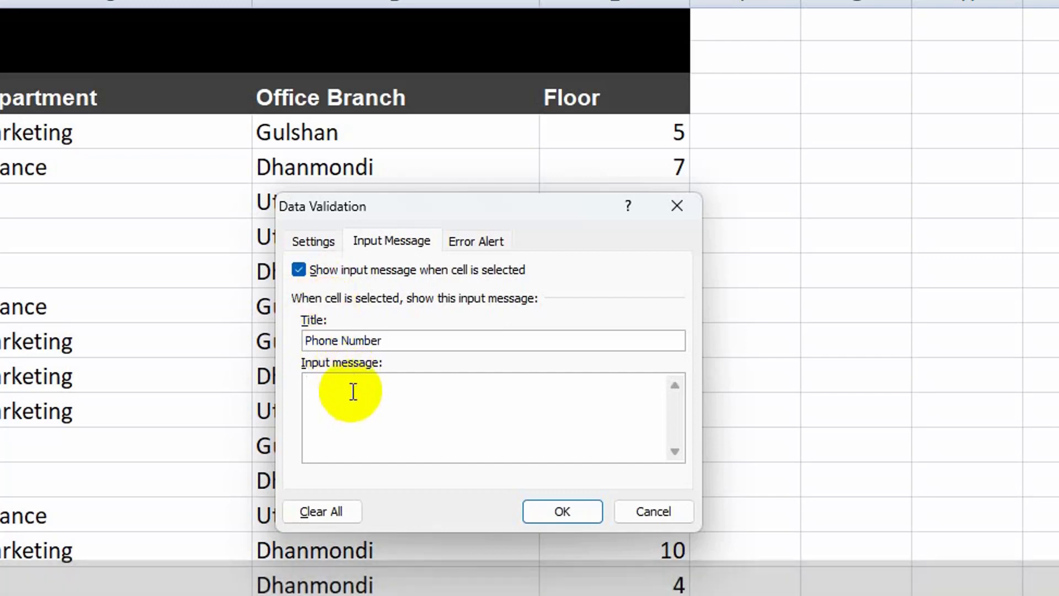
text(11)
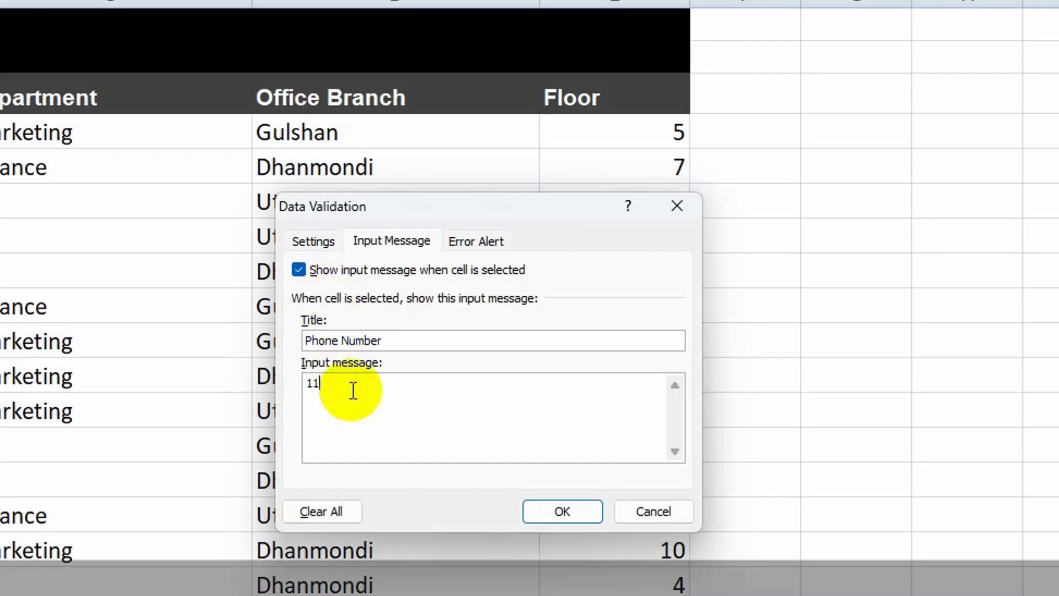
text( Chacracters Needed)
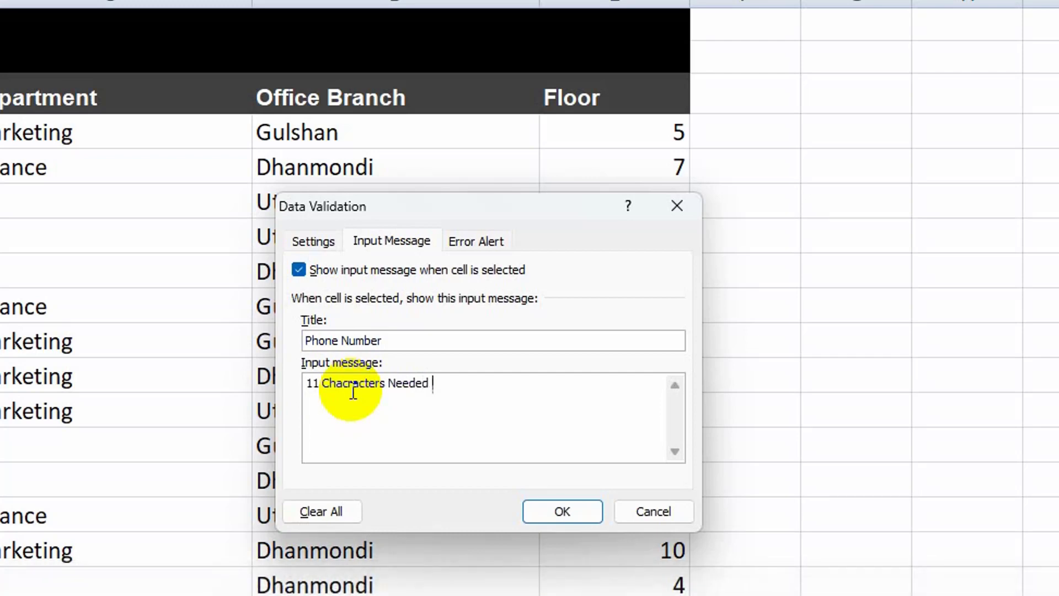
Step: Title the Stop-style error alert "Invalid Character length" and apply the validation to the Employee ID cells
click(481, 244)
click(512, 338)
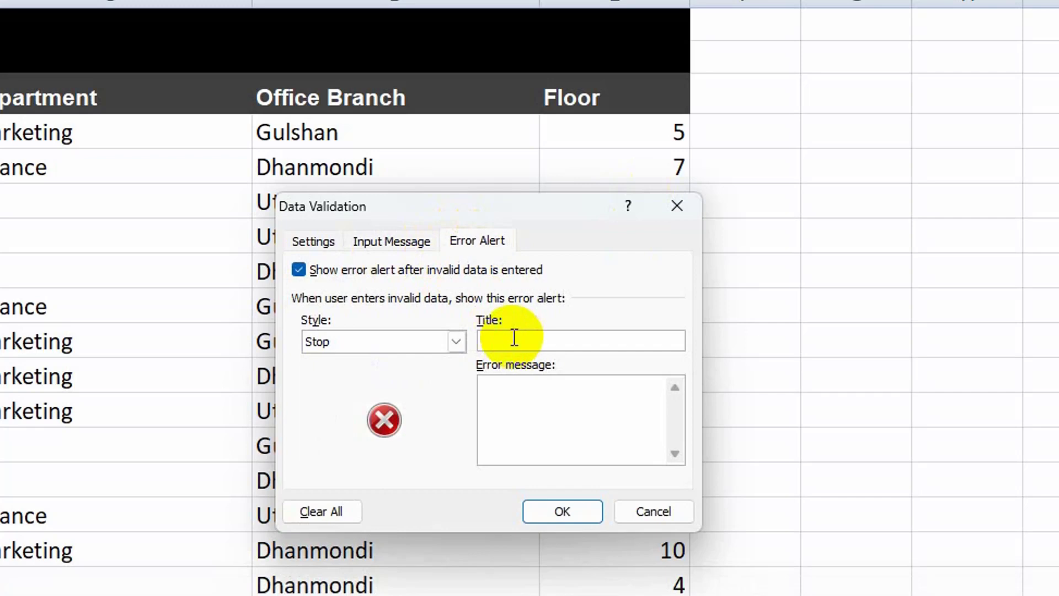
text(In)
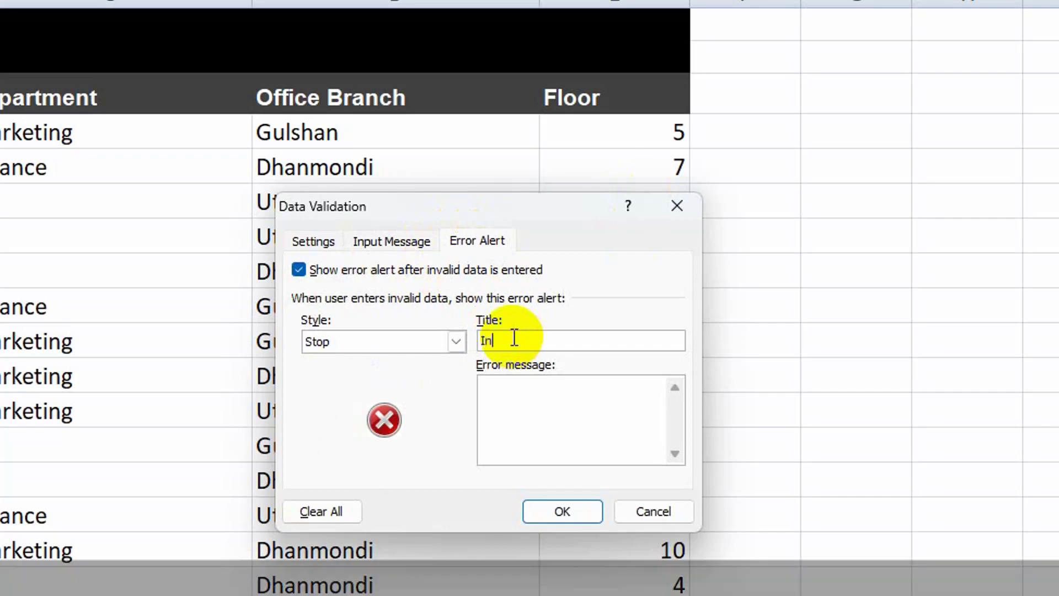
text(va)
text(lid)
text( Cha)
text(racter)
text( L)
text(leng)
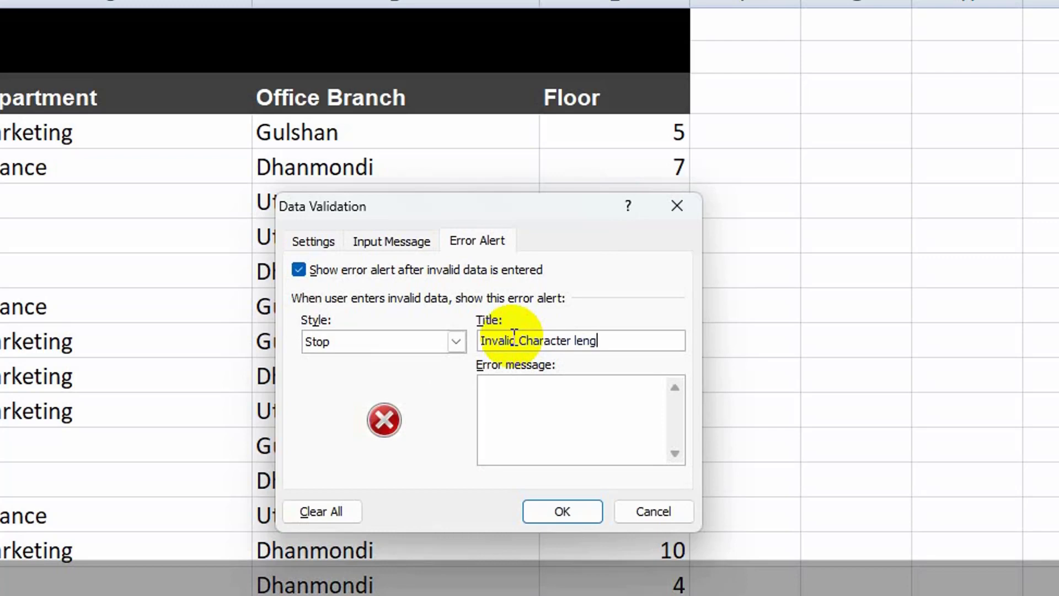
text(th)
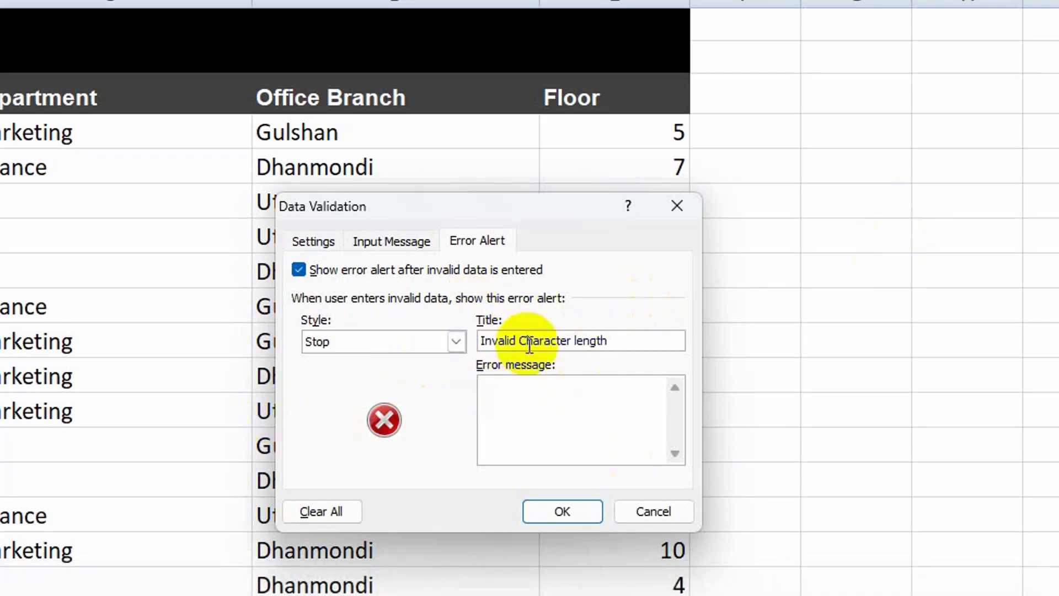
click(562, 513)
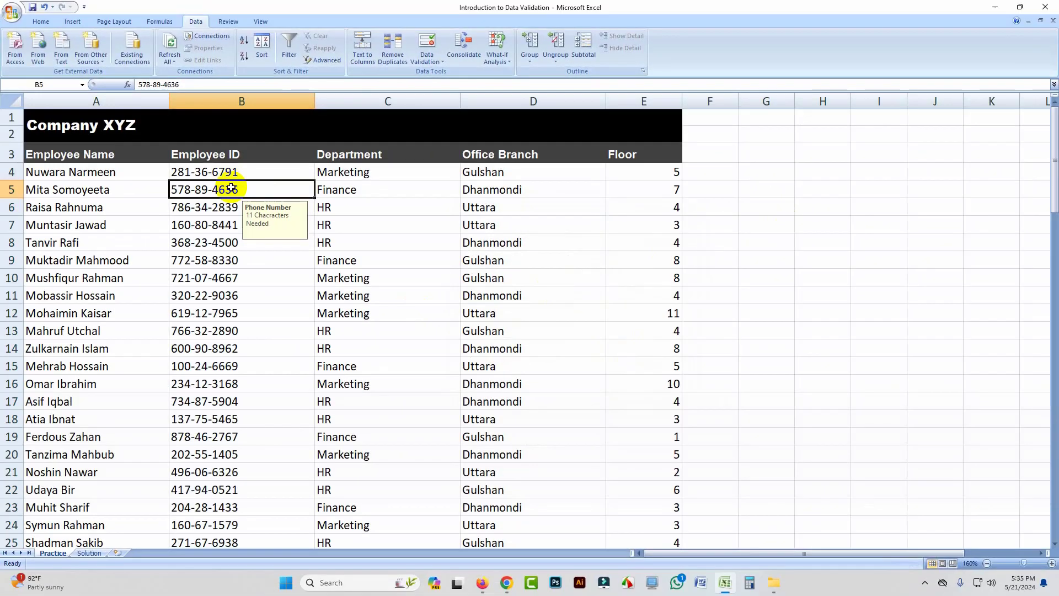
Step: Check the input message on several individual Employee ID cells down to B11
click(230, 208)
click(229, 225)
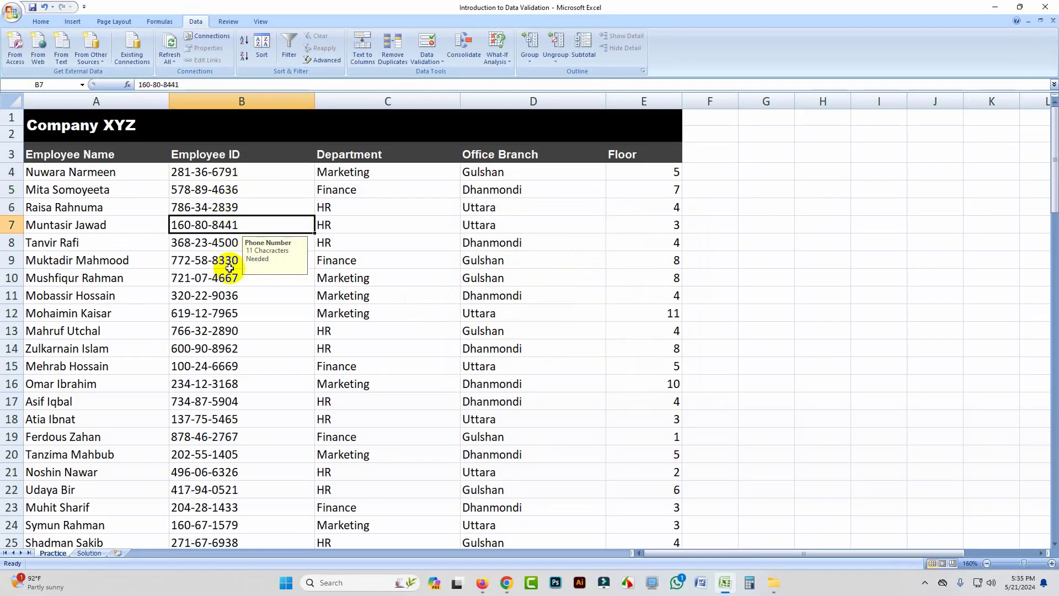
click(225, 249)
click(223, 267)
click(223, 285)
click(222, 303)
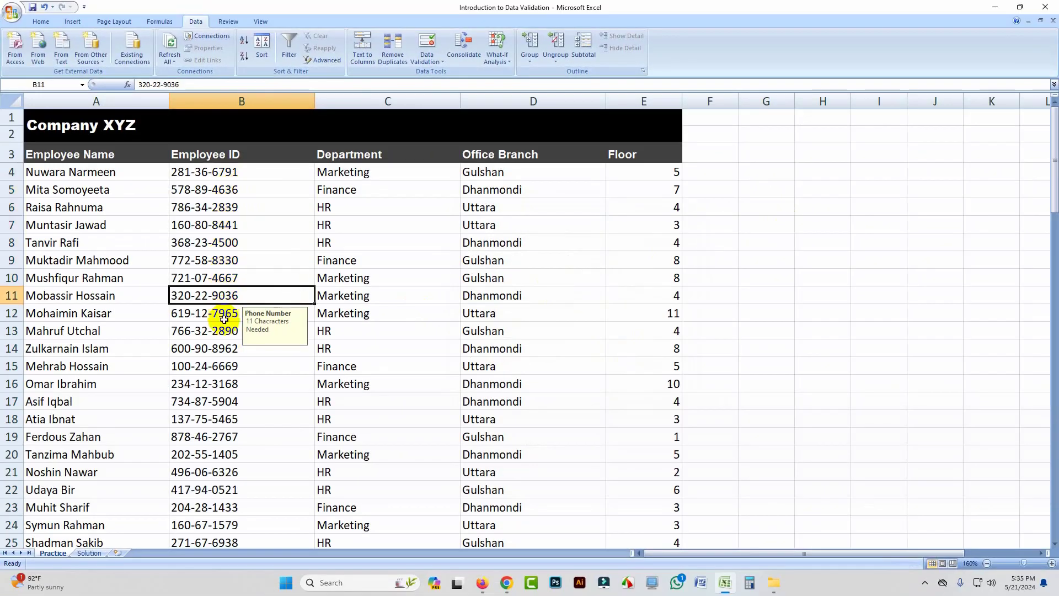
Step: Check the input message on further Employee ID cells, including B12, B13 and B4
click(222, 320)
click(222, 338)
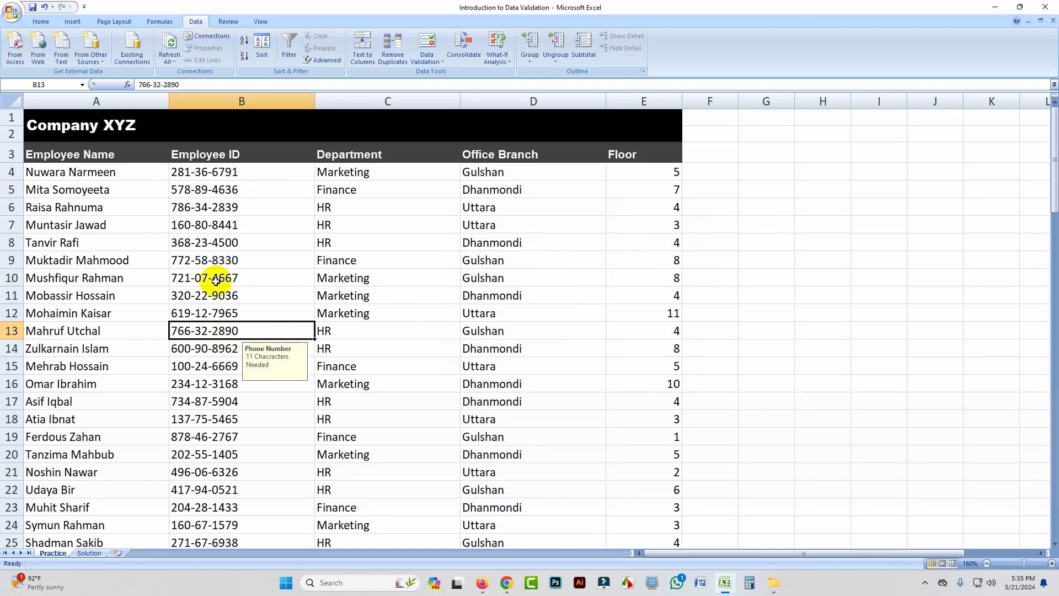
click(225, 184)
click(228, 173)
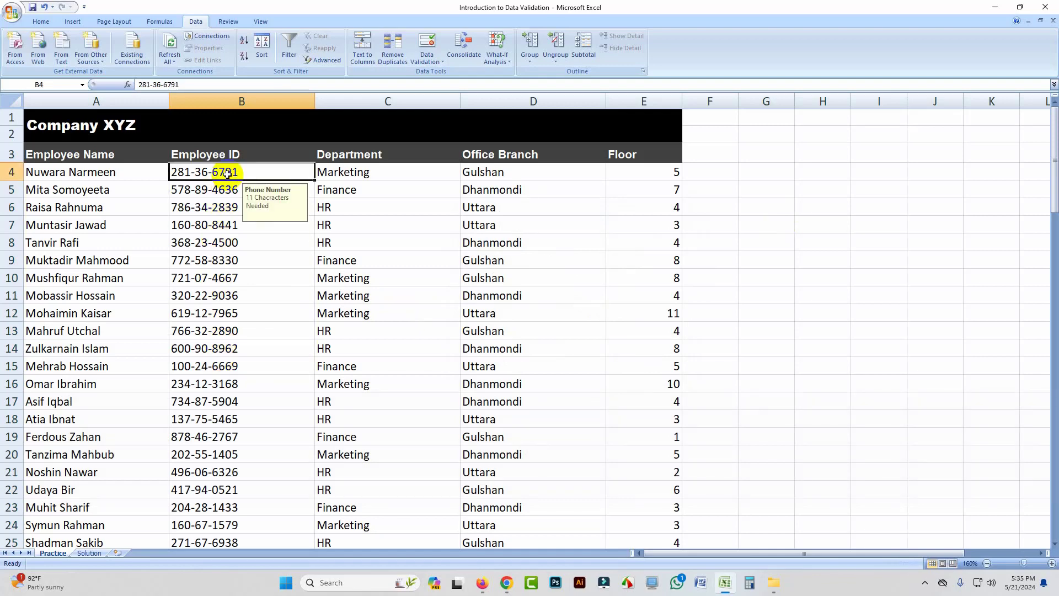
Step: Test the Employee ID rule by appending extra digits to the ID in B4, and discard the entry
double_click(249, 175)
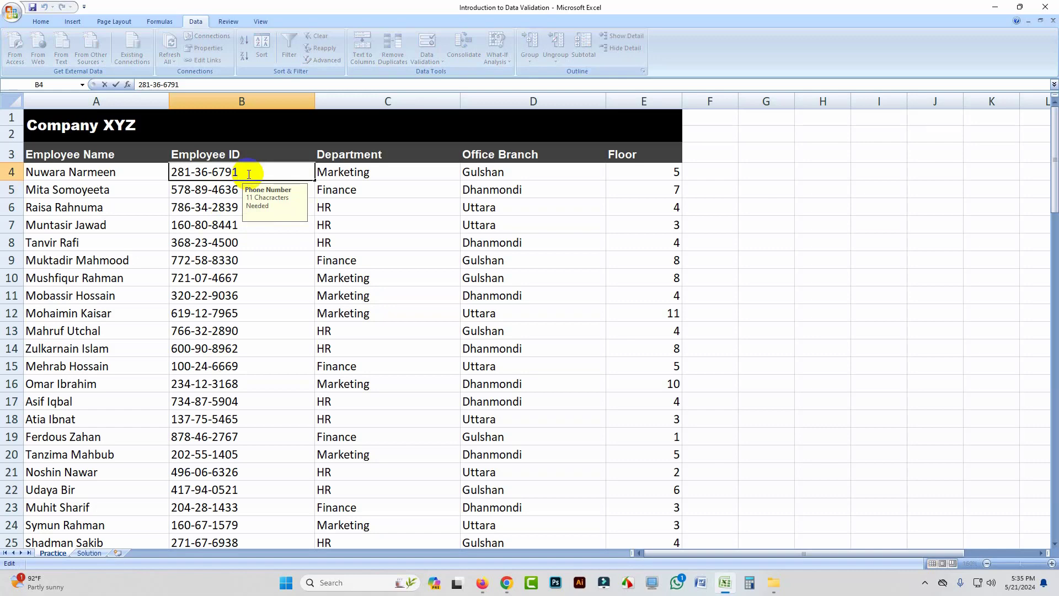
text(1254)
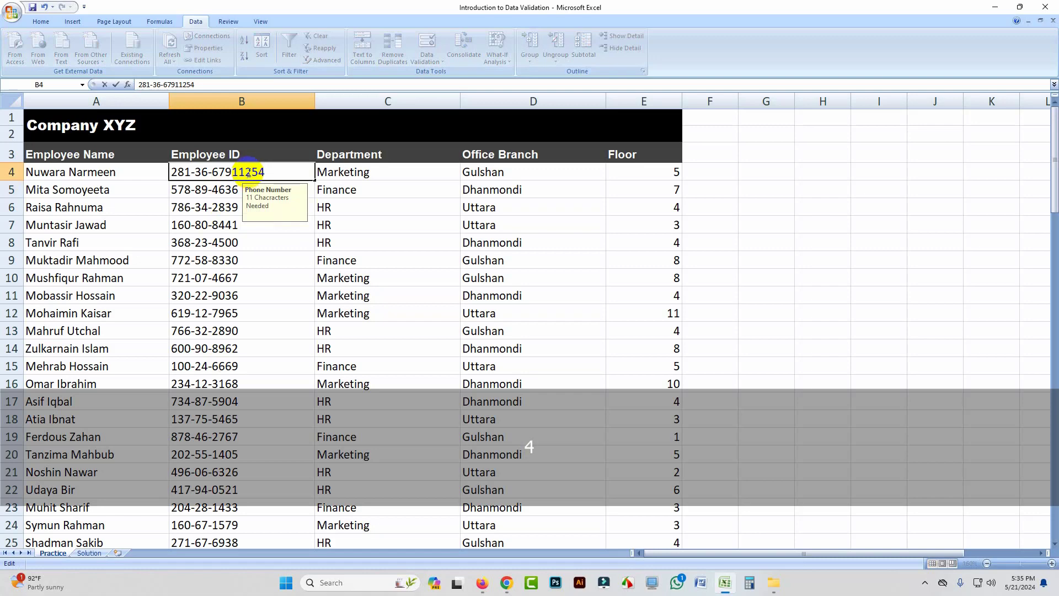
key(Return)
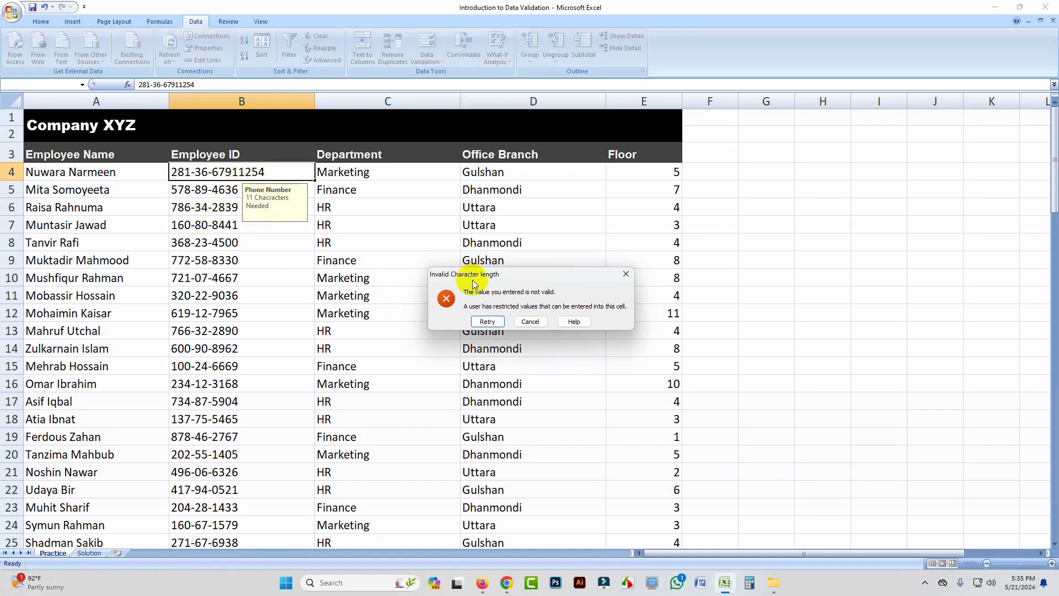
click(530, 321)
click(253, 247)
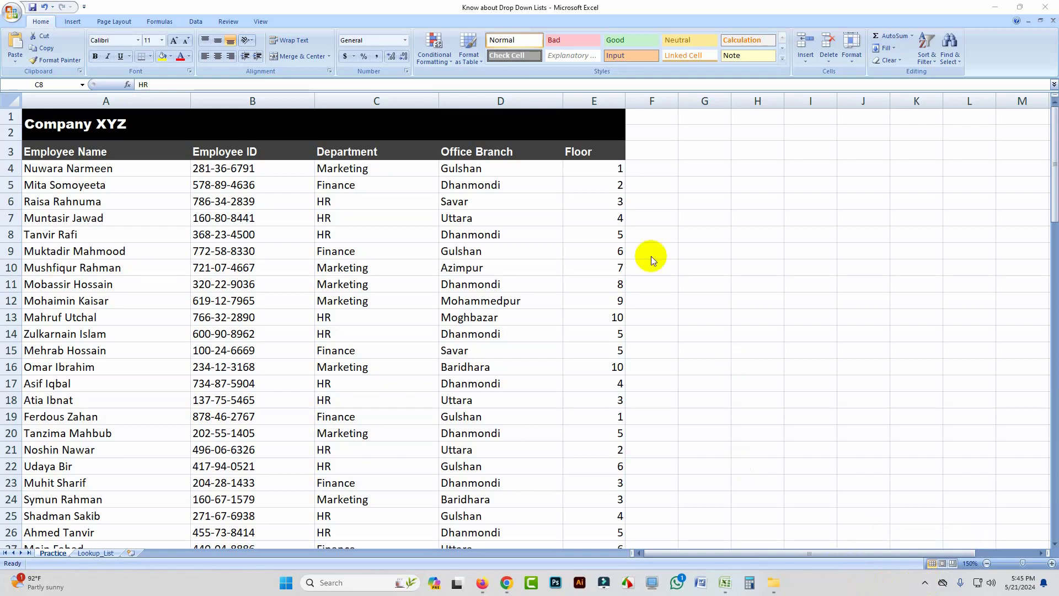
Step: Review the entries in the Department column of the drop-down list practice sheet
click(368, 171)
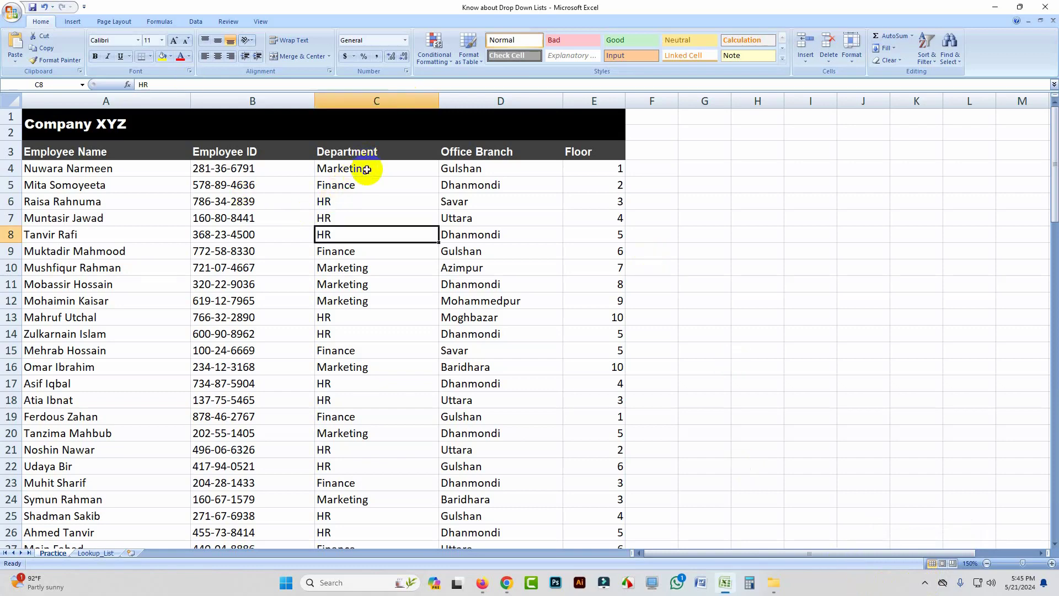
click(367, 173)
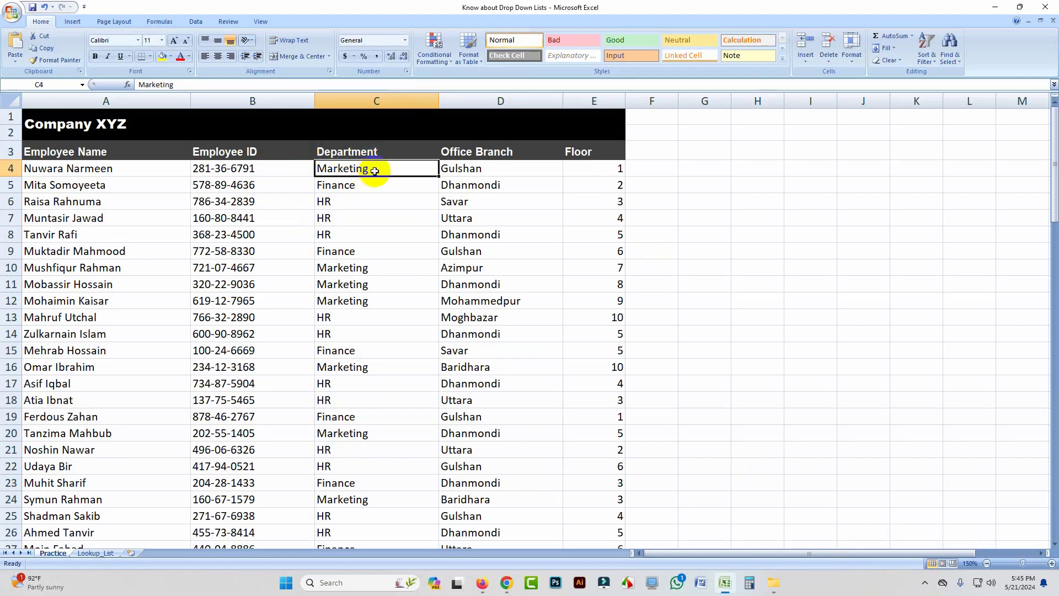
drag(371, 169, 369, 234)
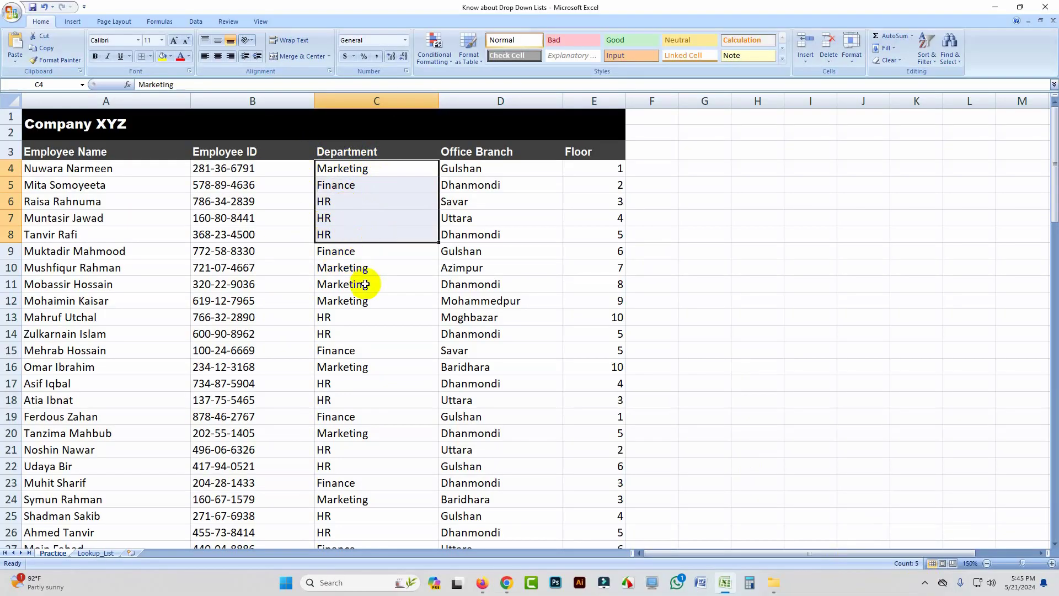
scroll(366, 282, down, 19)
scroll(368, 284, up, 19)
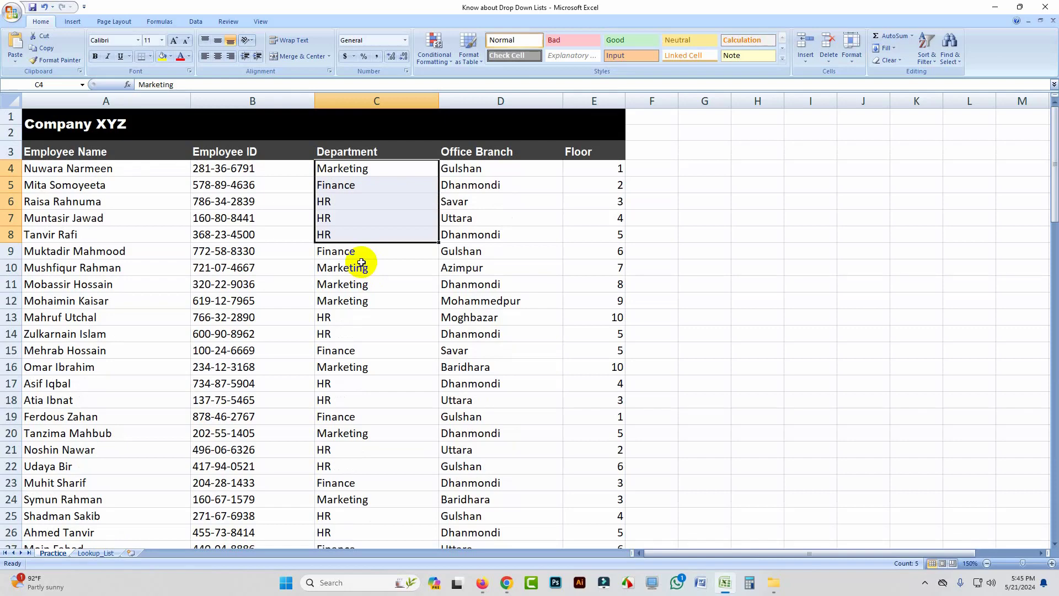
click(403, 168)
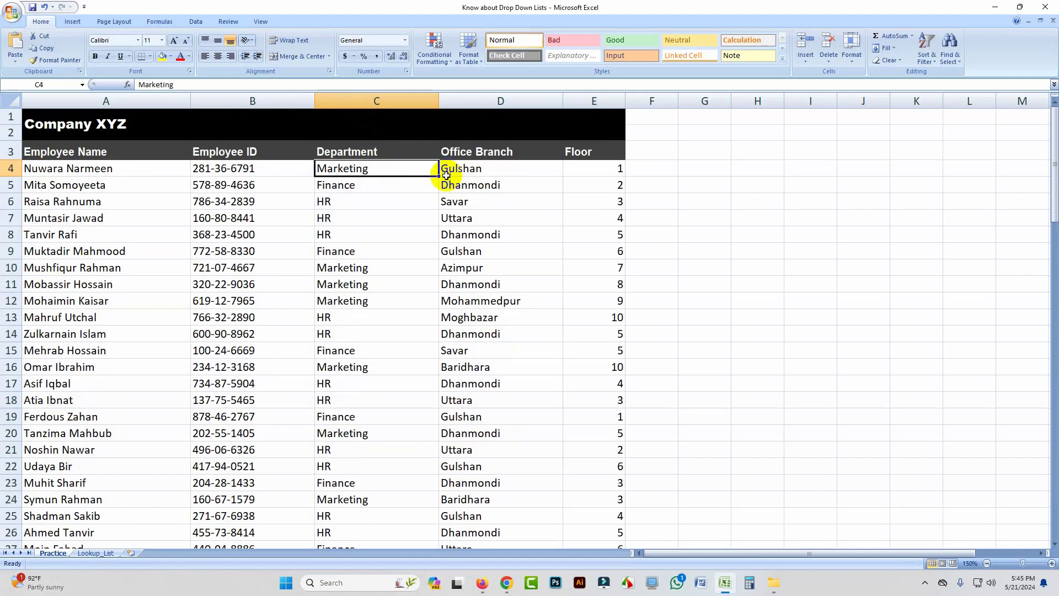
click(419, 283)
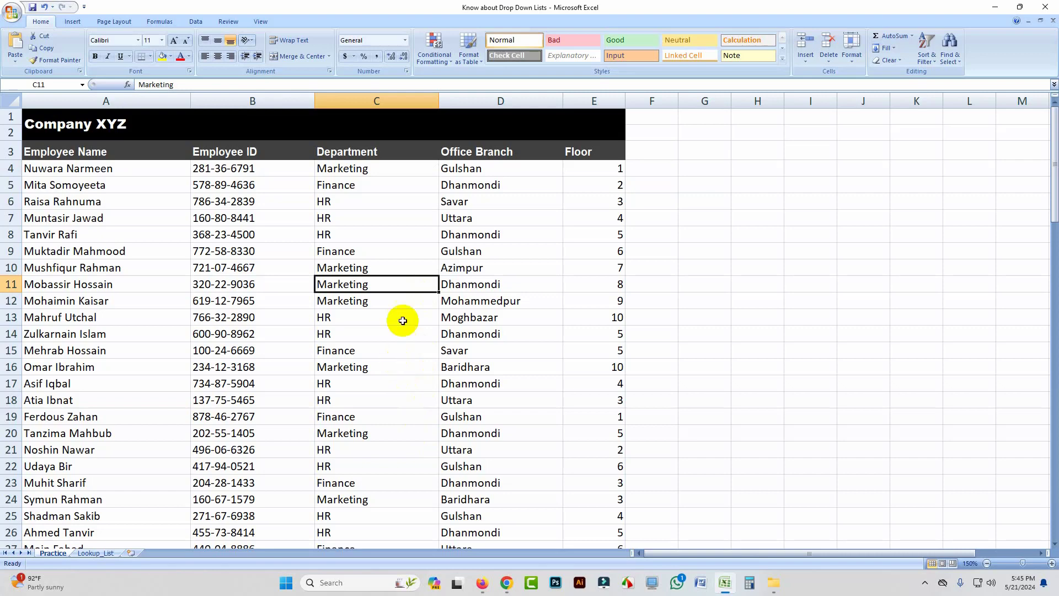
Step: Open data validation for the Department cells C4:C97 and allow only values from a List
click(374, 173)
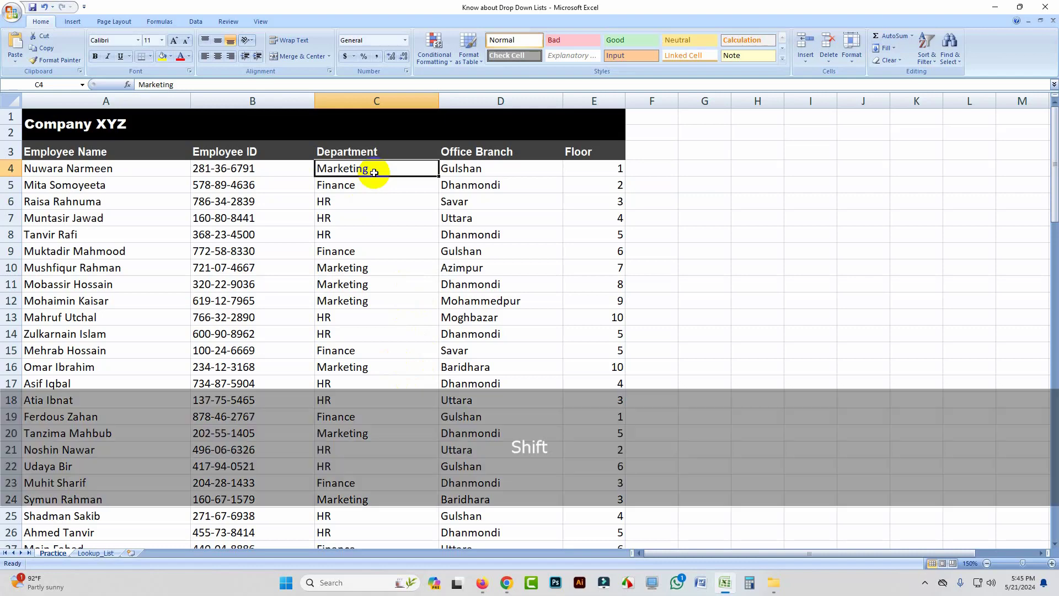
key(ctrl+shift+Down)
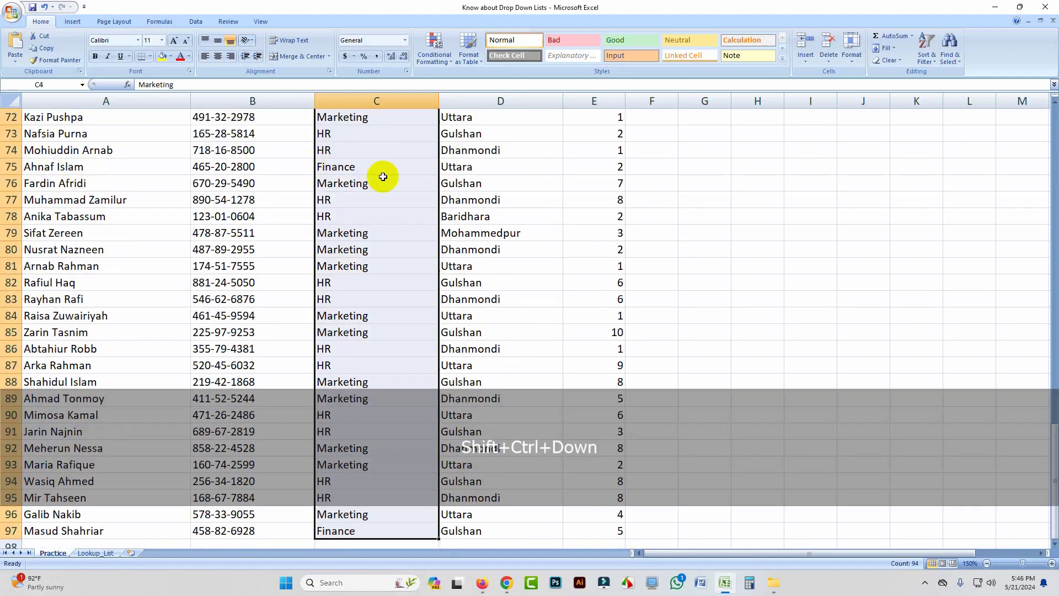
click(194, 21)
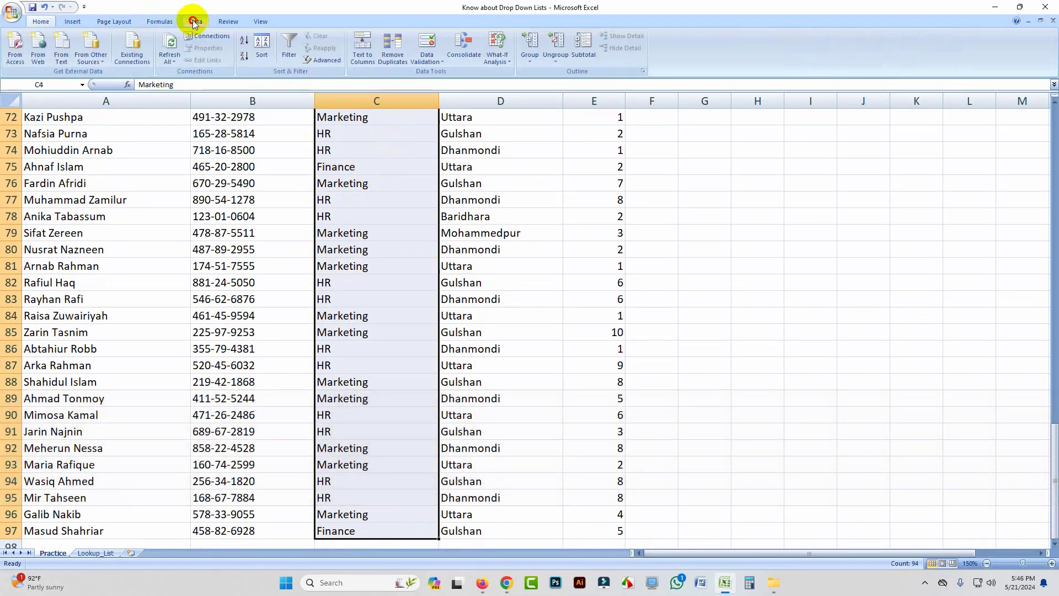
click(435, 67)
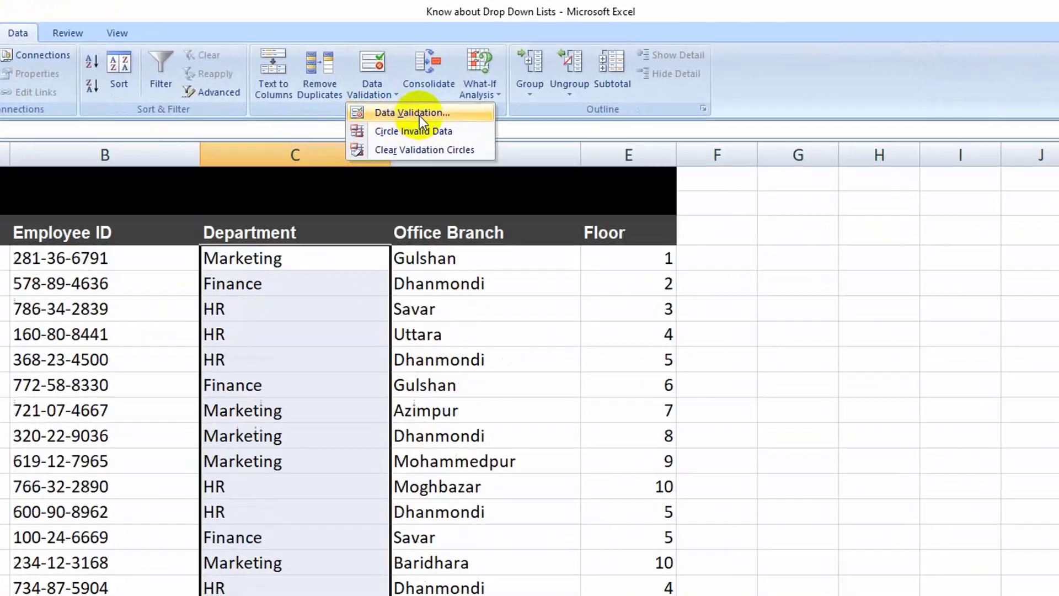
click(427, 78)
click(577, 402)
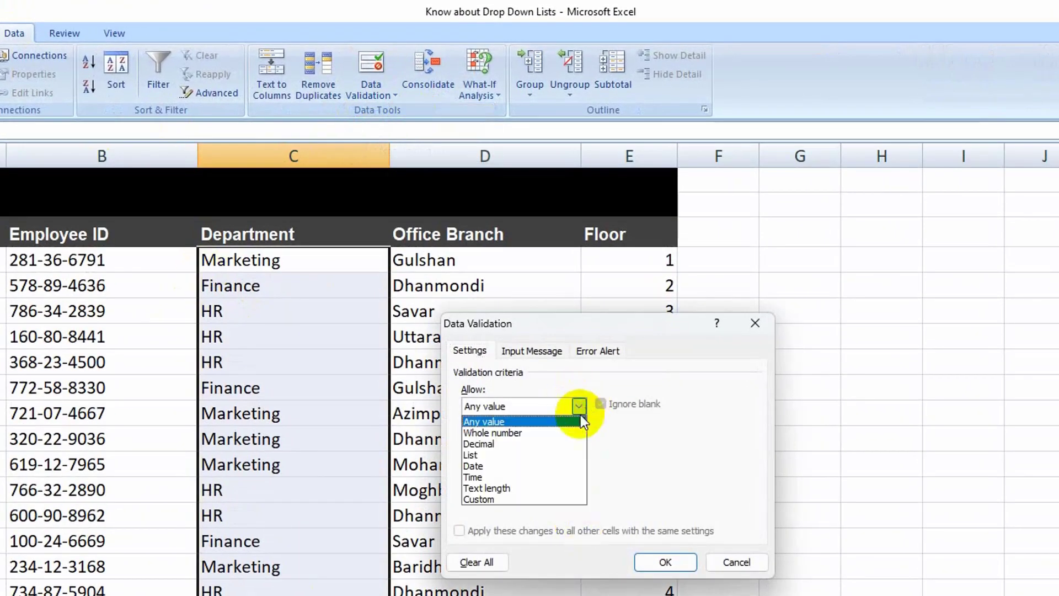
click(485, 455)
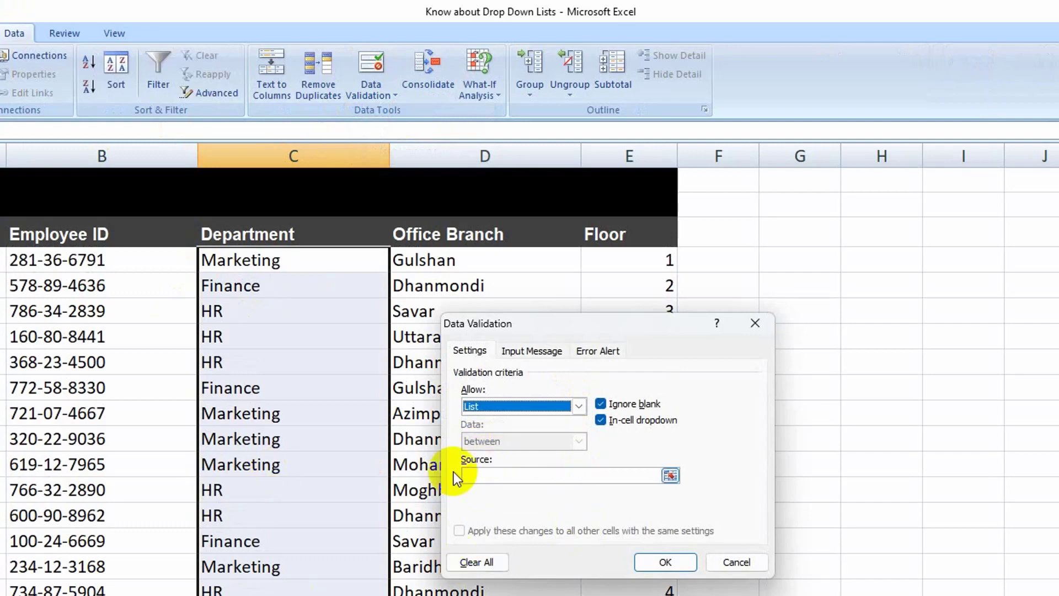
Step: Enter "Marketing, Finance, HR" as the source of the Department list rule
click(498, 477)
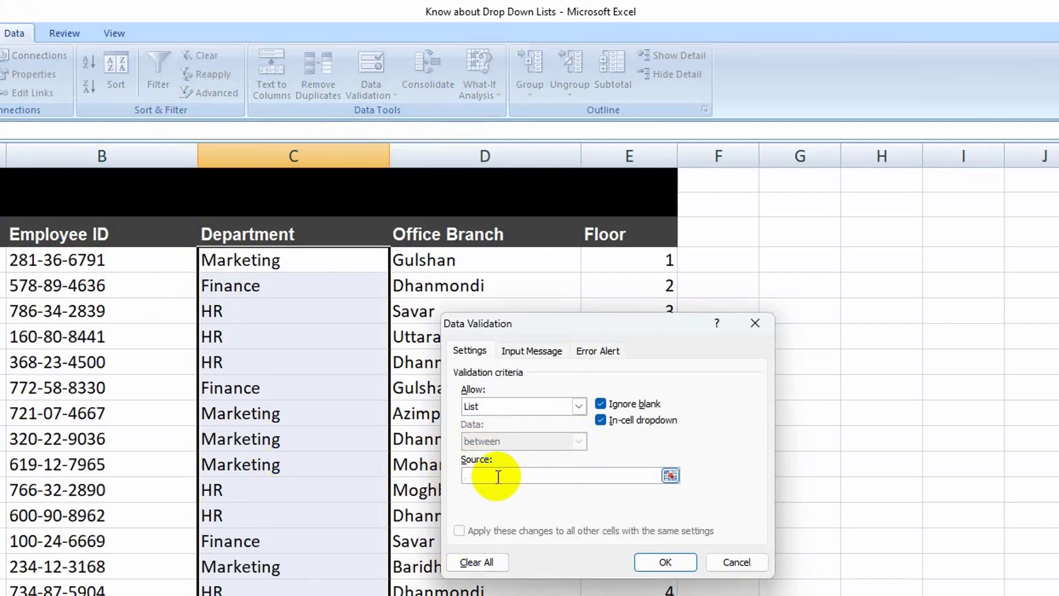
text(Marketing, Finance, HR)
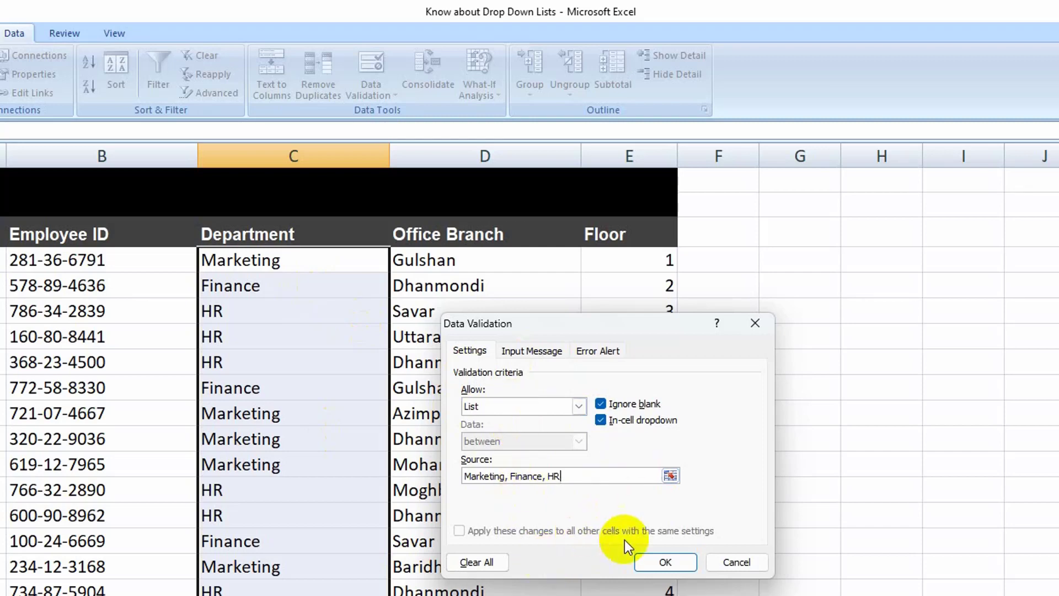
Step: Review the rule's input message and error alert settings, and apply the list validation to the Department cells
click(529, 351)
click(612, 350)
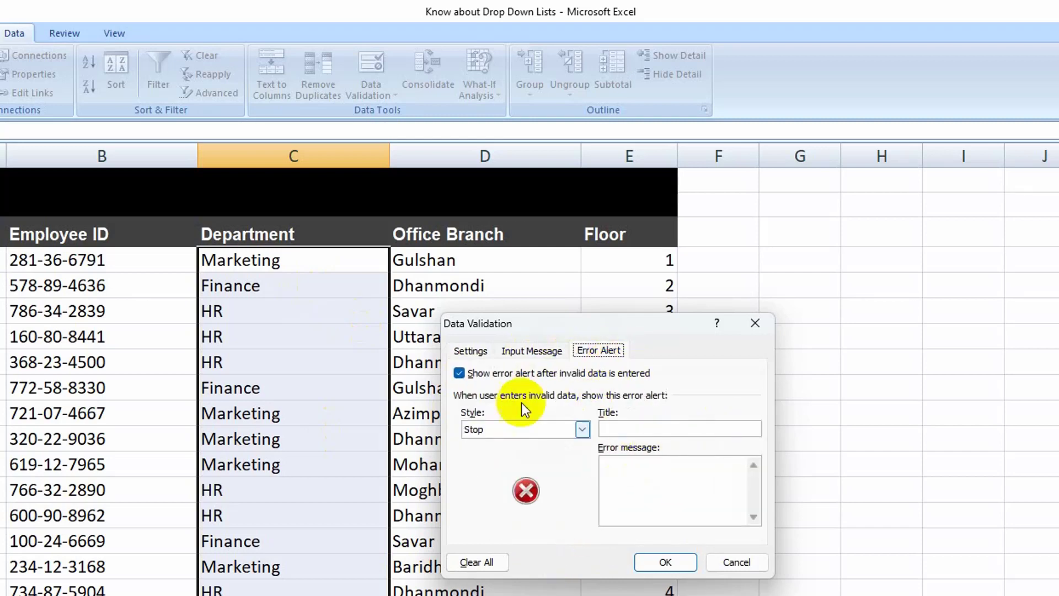
click(471, 351)
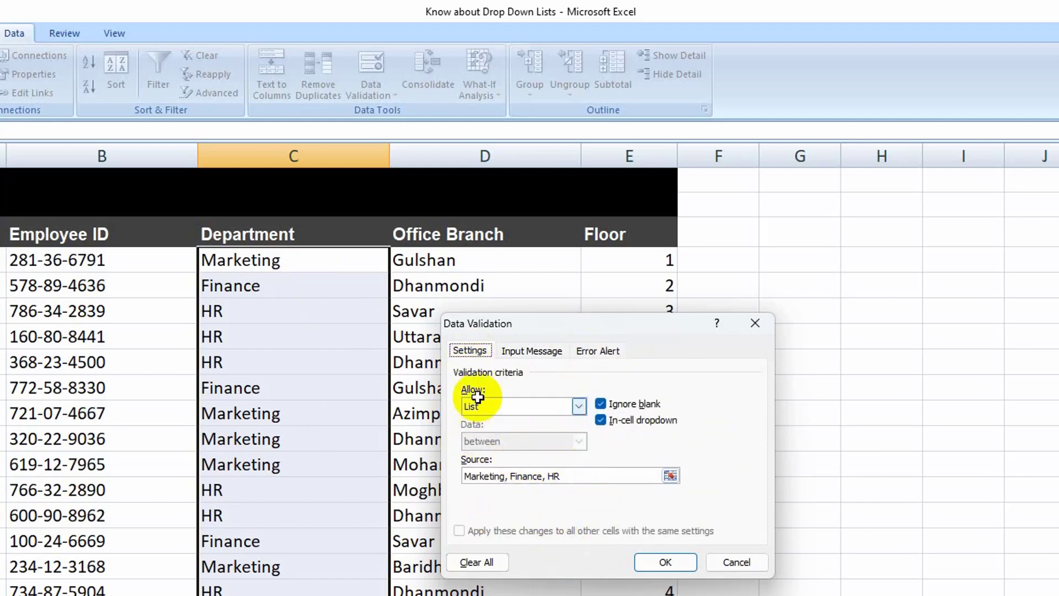
click(665, 561)
Step: Check that the drop-down arrow is offered on Department cells C4, C5, C6 and C8
click(324, 292)
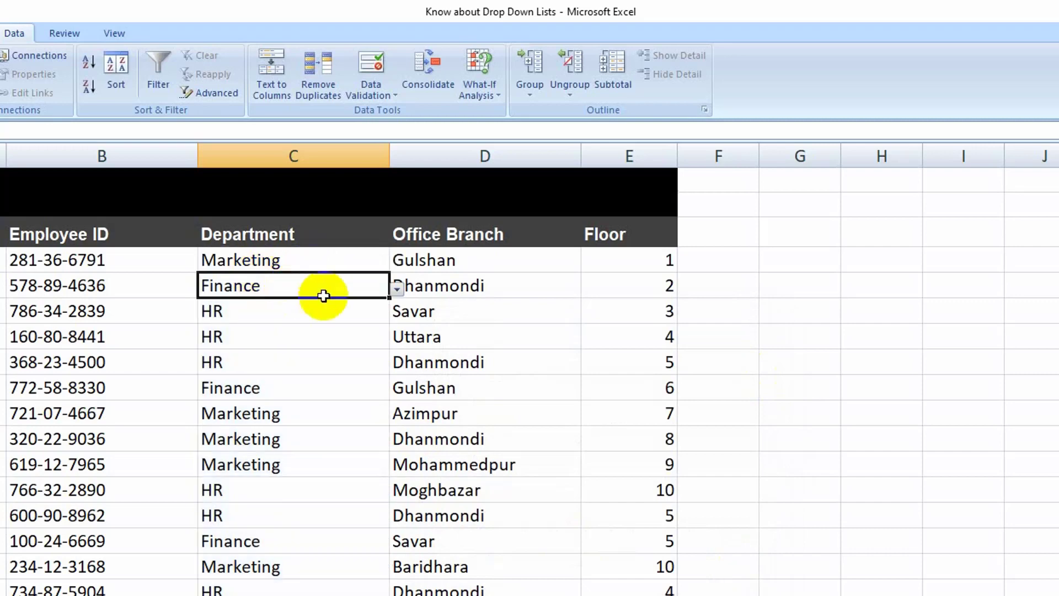
click(366, 256)
click(366, 287)
click(358, 310)
click(354, 361)
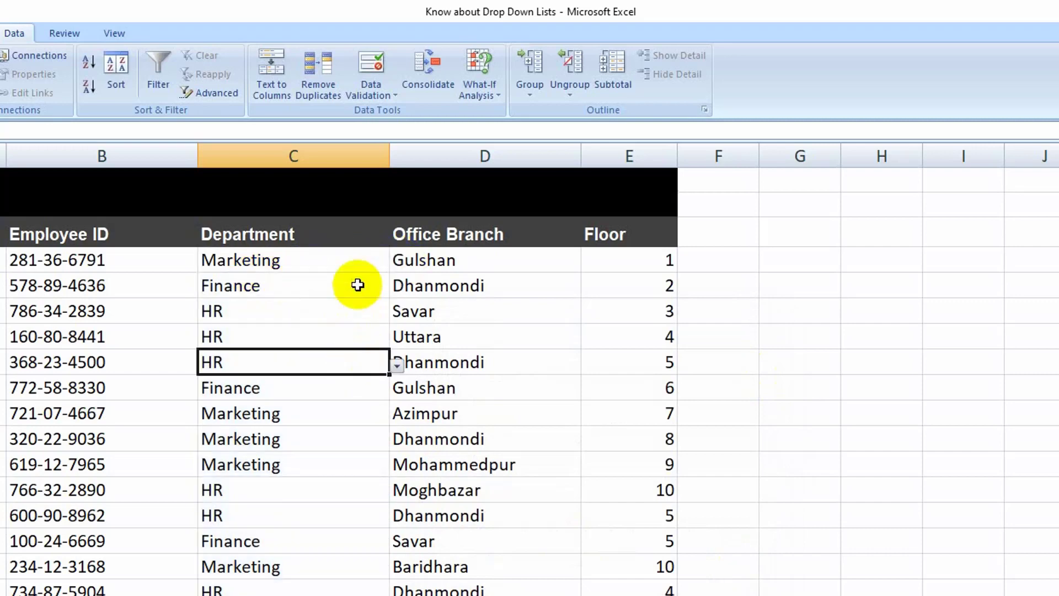
Step: Use the drop-down lists to set the Department in C4 to Finance and in C5 to Marketing
click(357, 260)
click(396, 263)
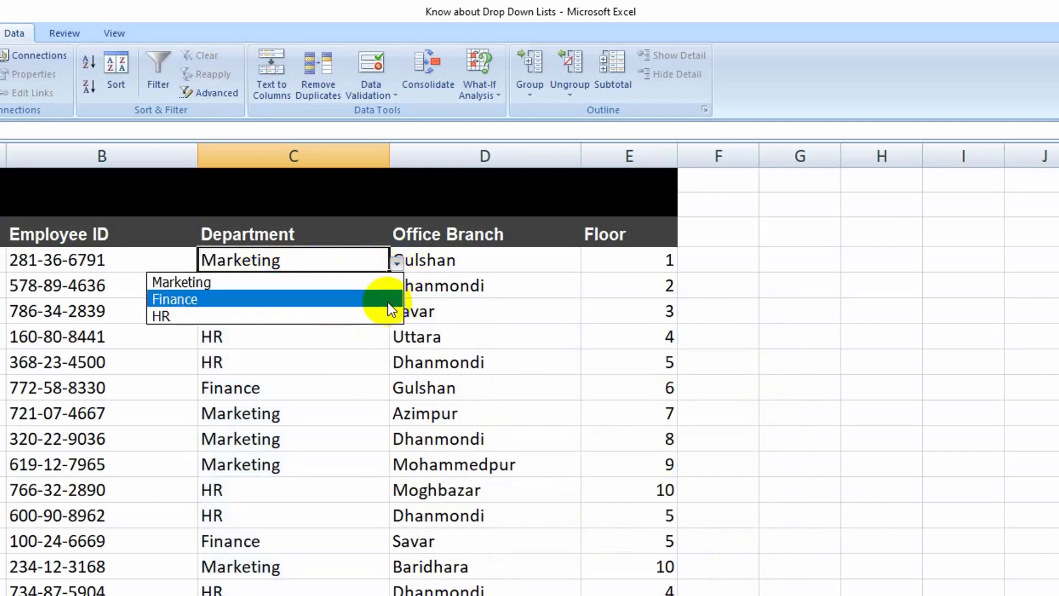
click(267, 300)
click(364, 287)
click(397, 288)
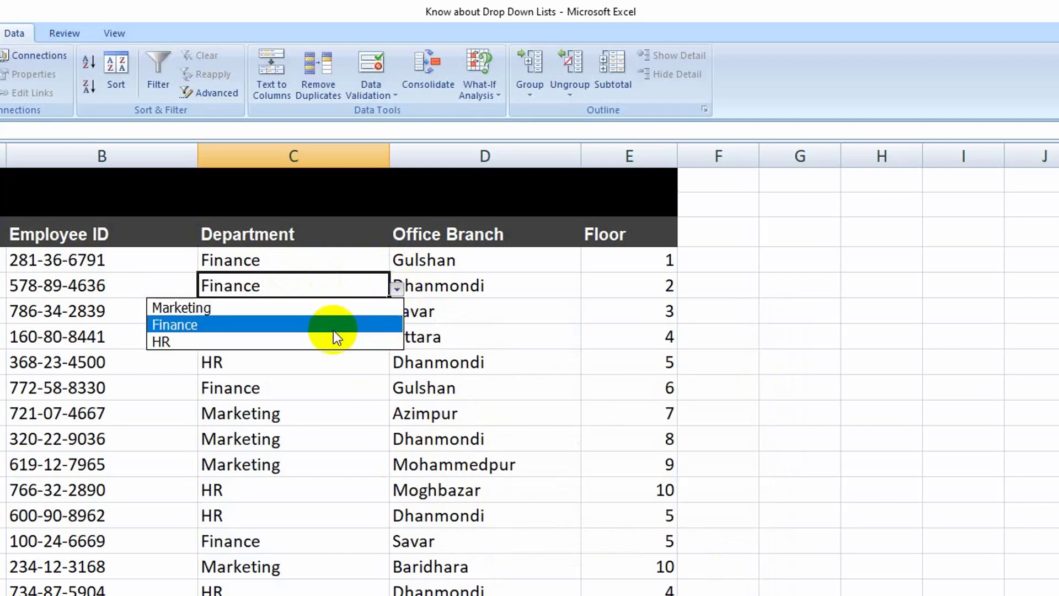
click(334, 326)
click(397, 288)
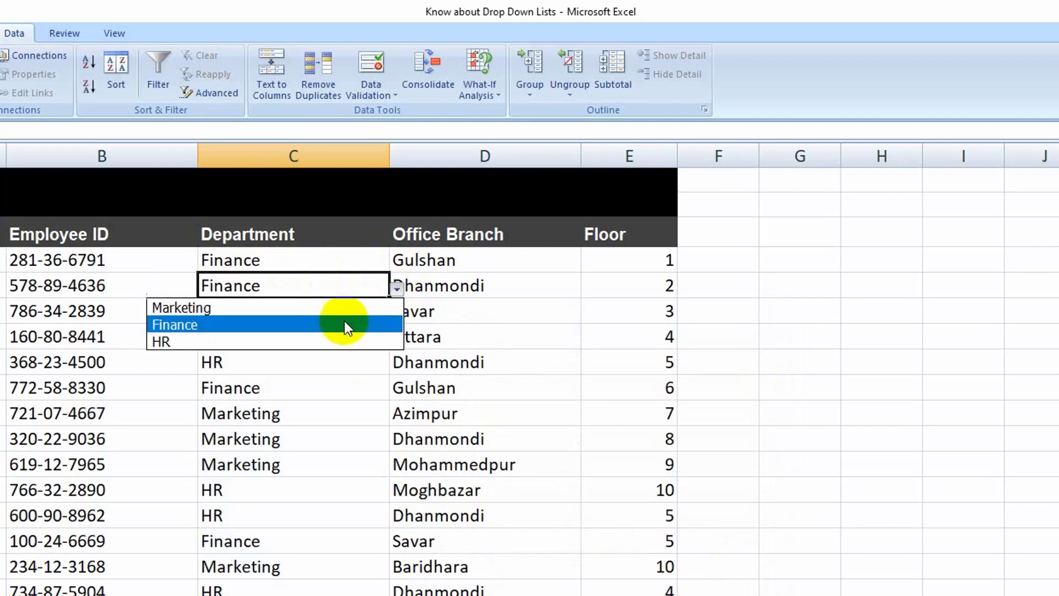
click(308, 307)
Step: Set the Department in C7 to Marketing from its drop-down list
click(314, 330)
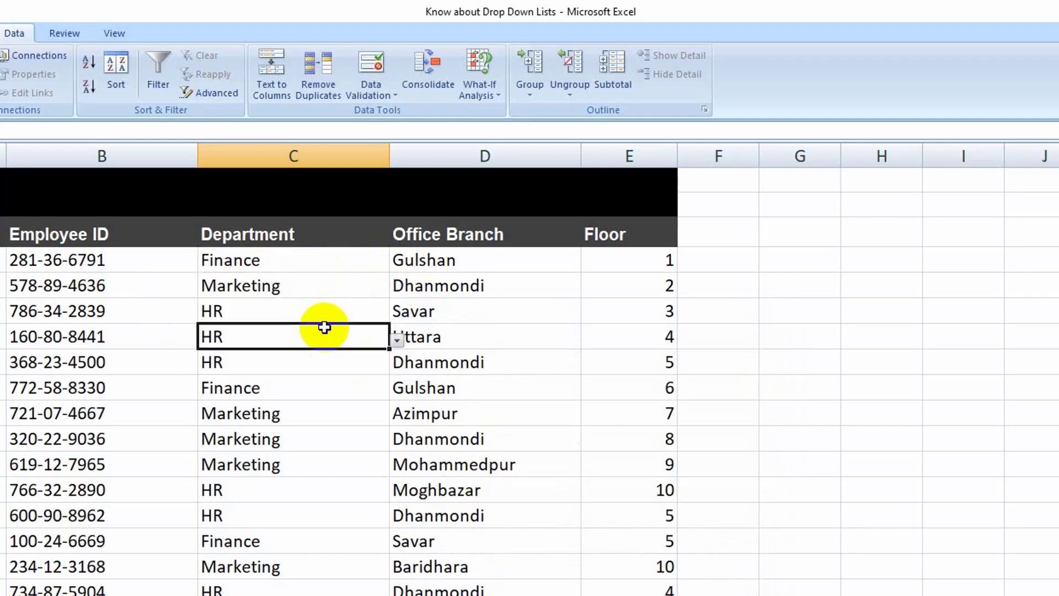
click(397, 340)
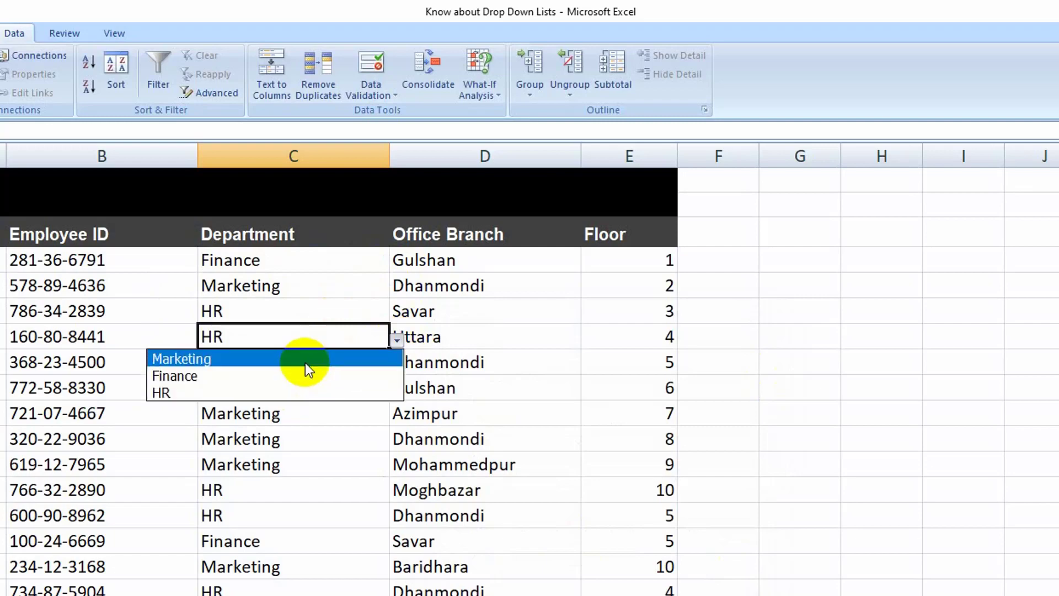
click(306, 362)
click(305, 385)
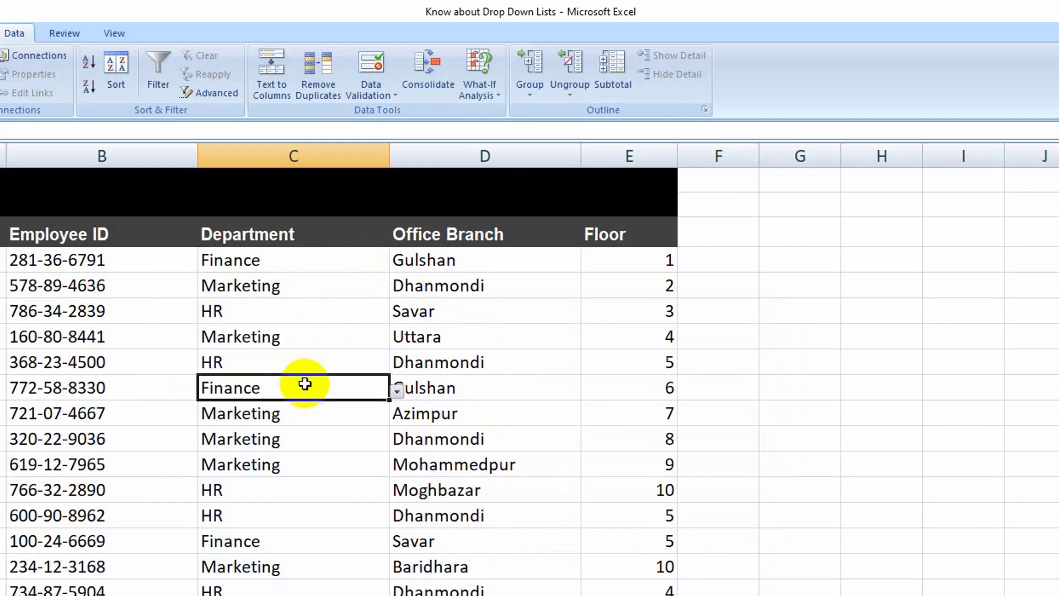